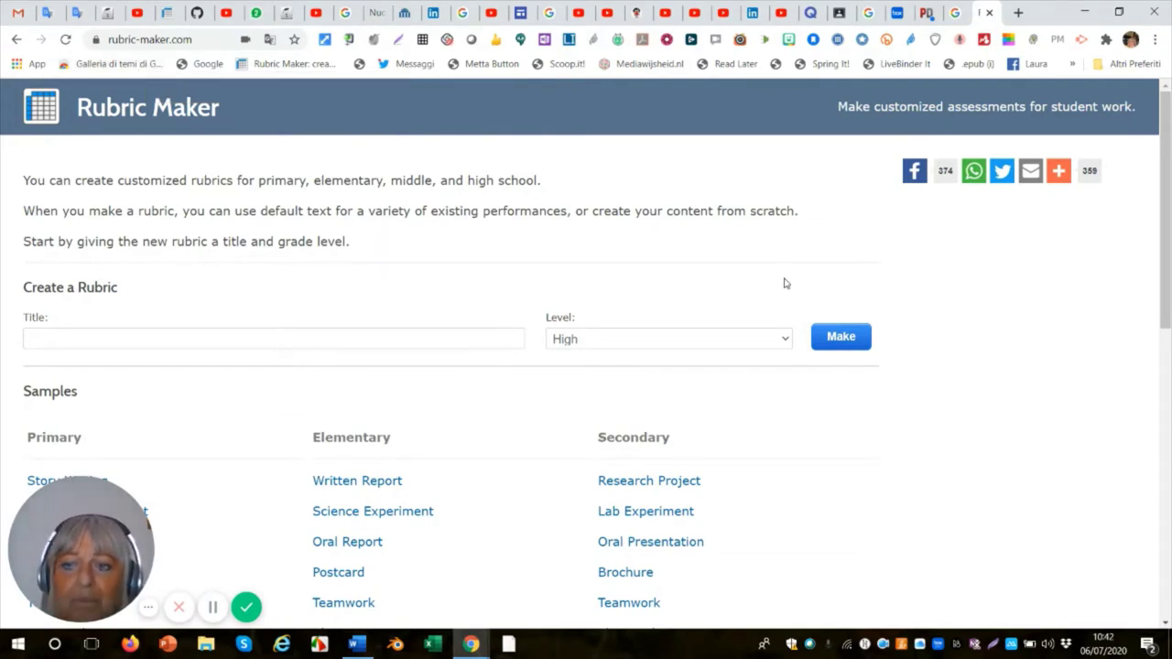
- Look through the home page's rubric creation form, sample rubrics by school level and the section on using rubrics for assessment
right_click(996, 292)
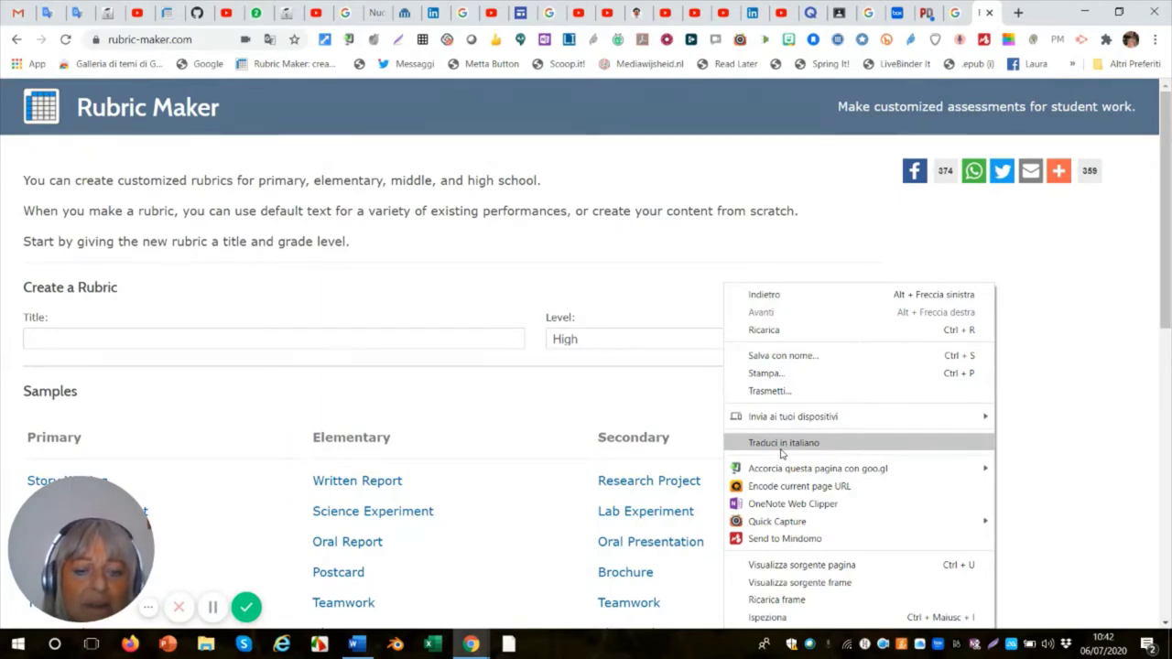
click(1050, 242)
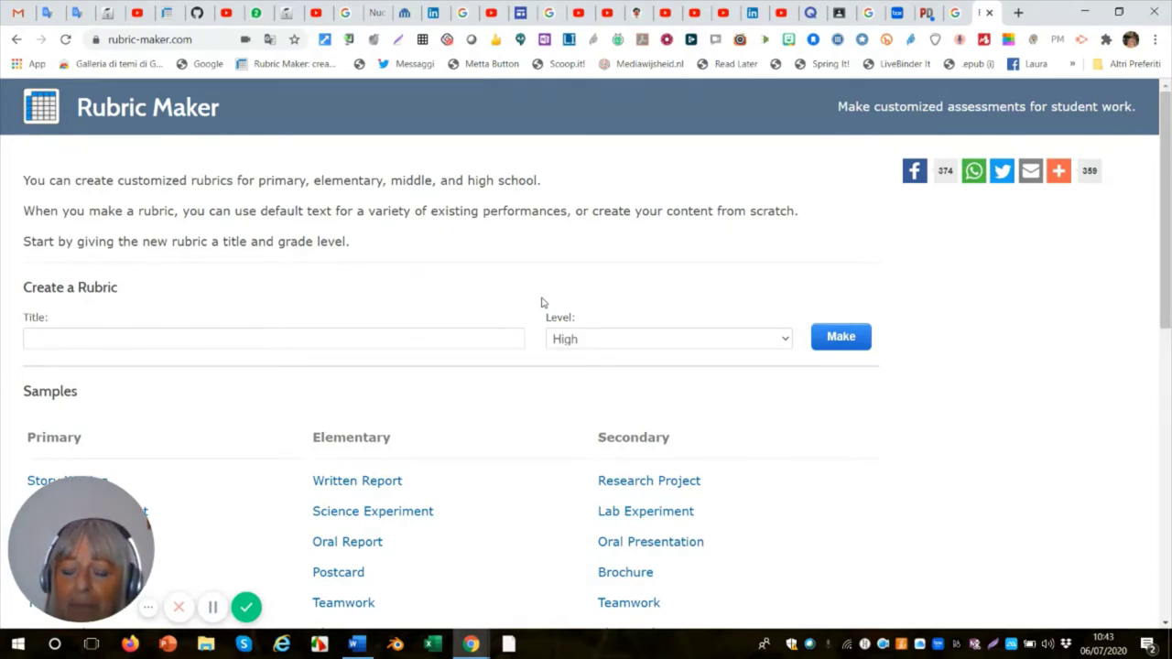
scroll(513, 451, down, 2)
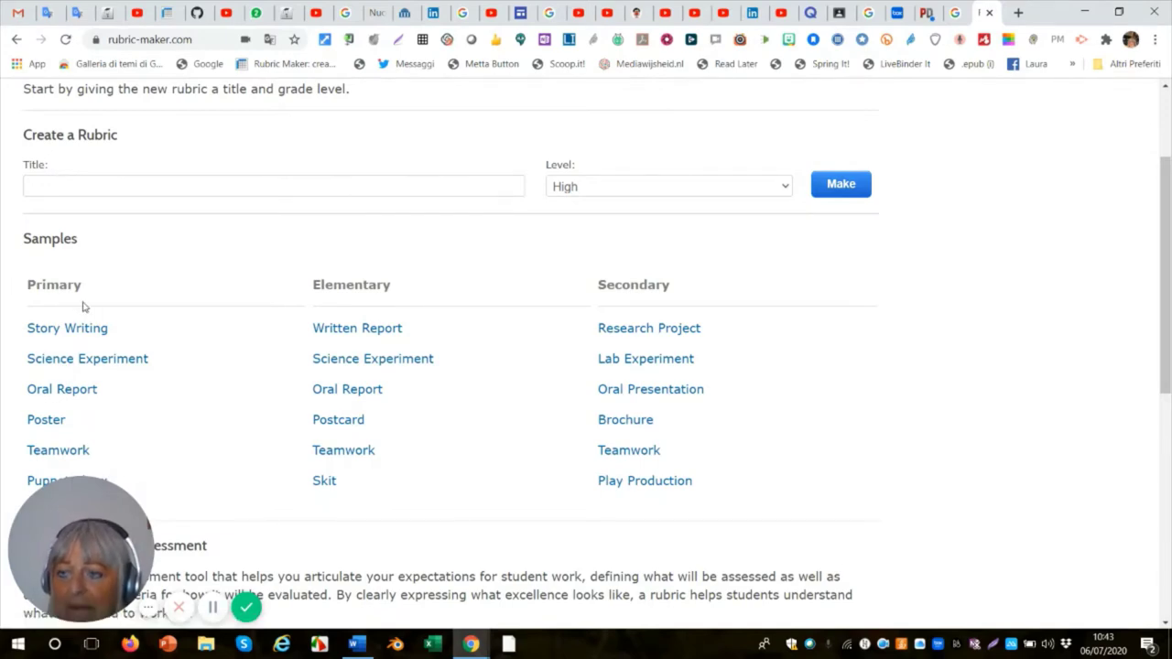
scroll(658, 428, down, 3)
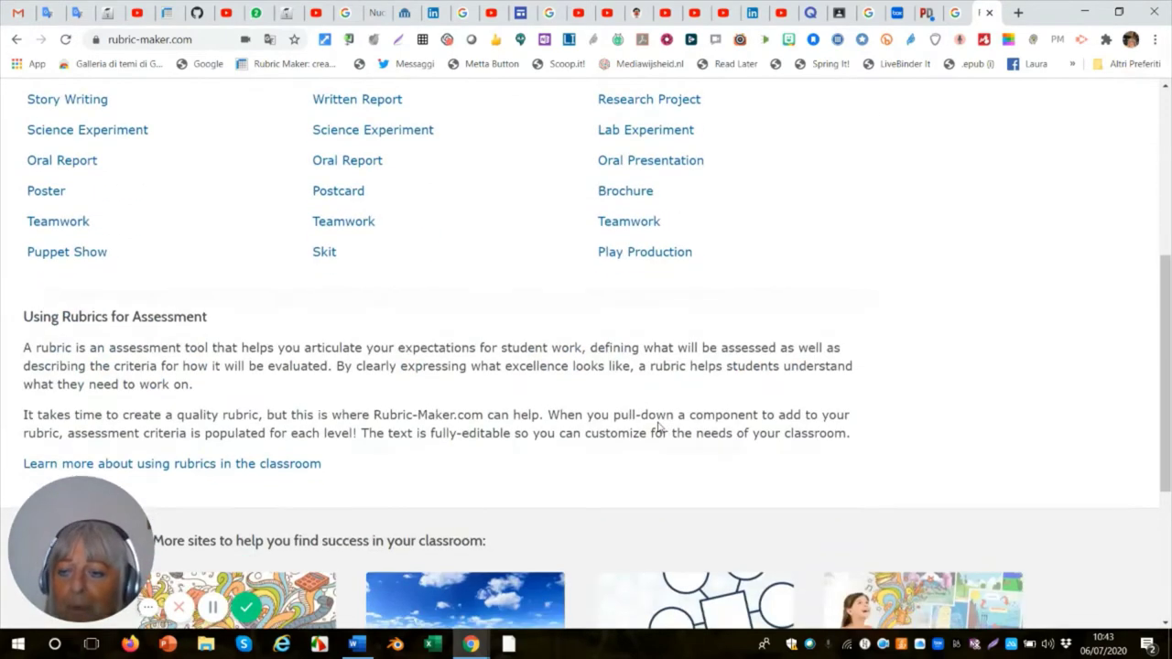
scroll(658, 428, down, 2)
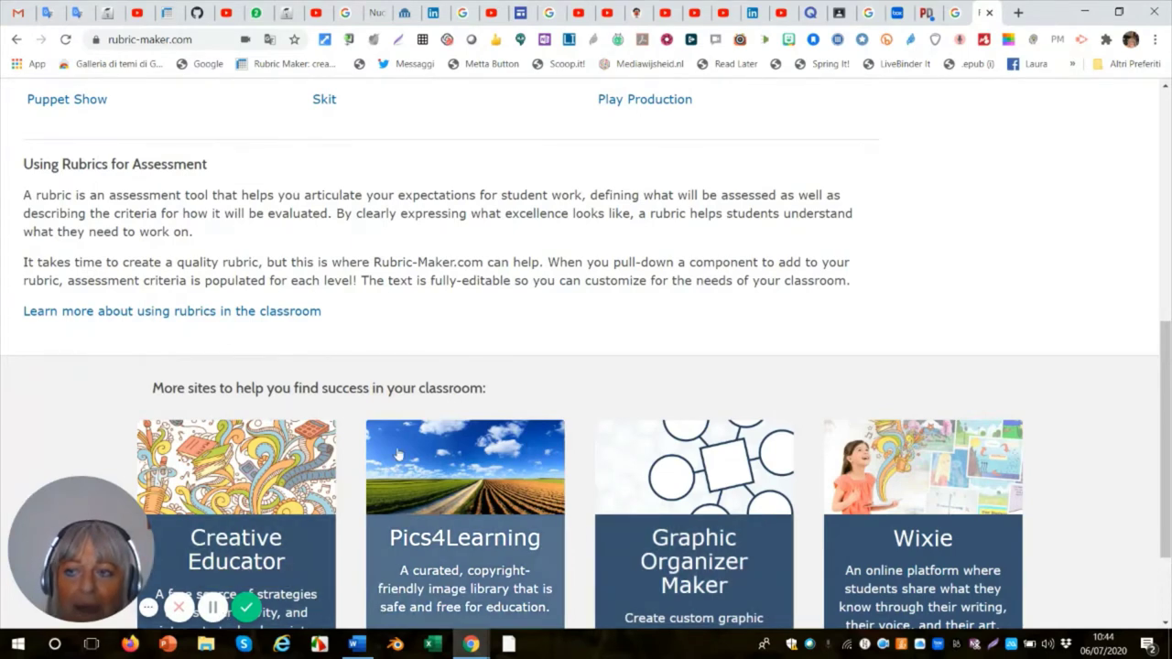
scroll(494, 389, up, 2)
scroll(494, 389, up, 3)
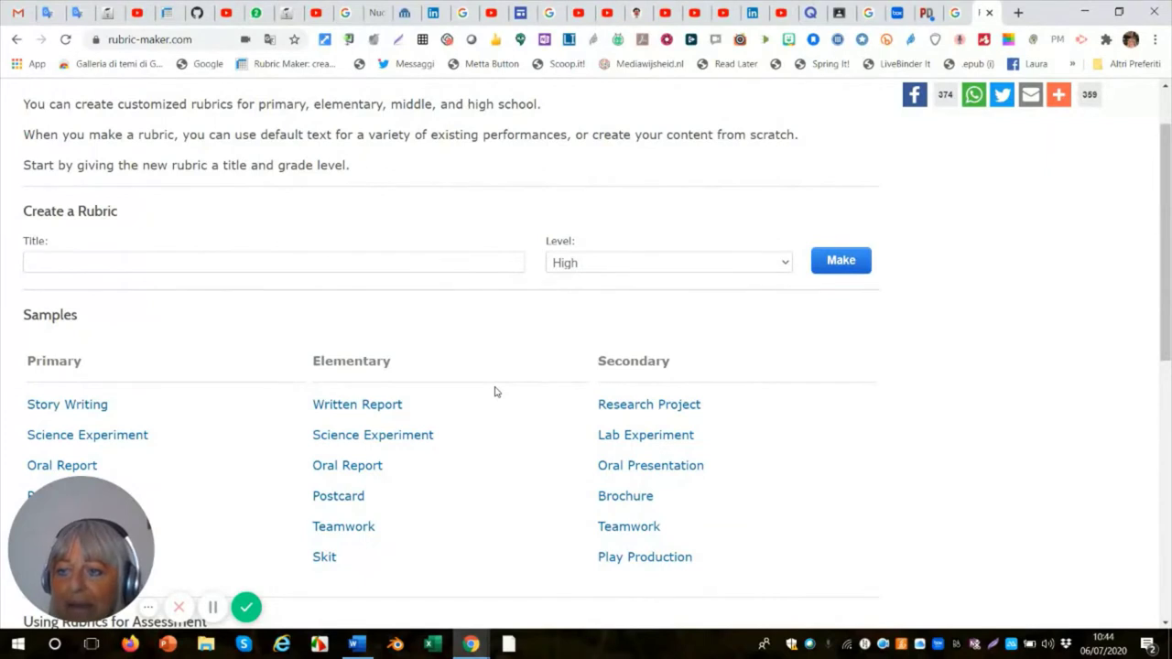
- Create a rubric titled "Presentazione Multimediale" at the High level
click(73, 266)
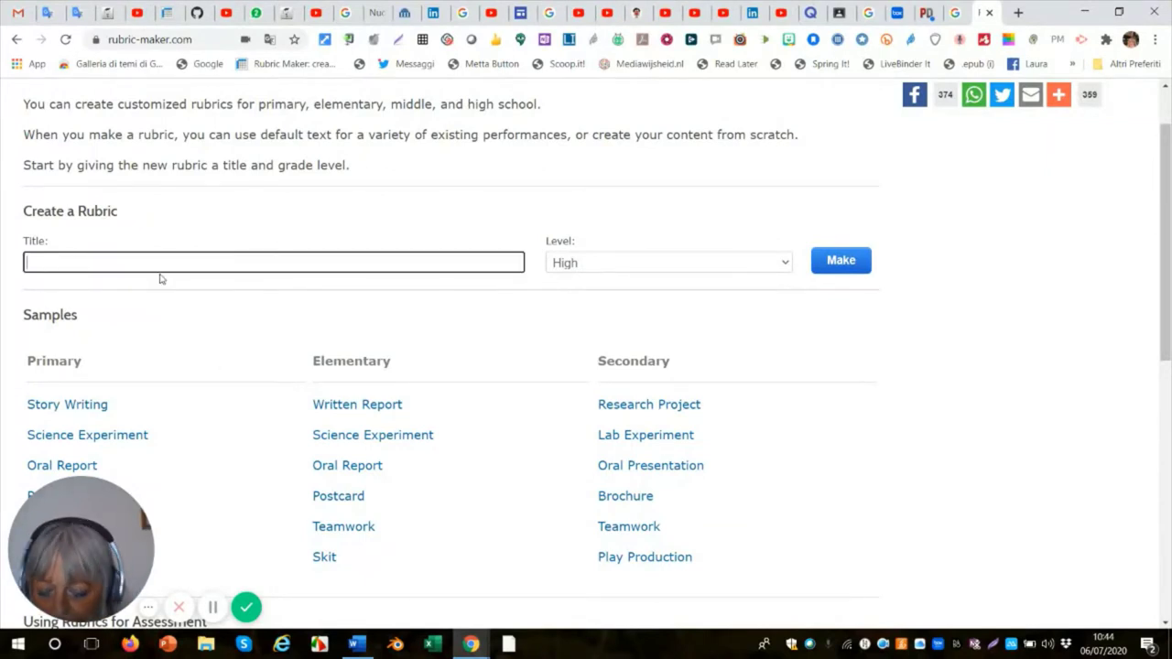
text(Pre)
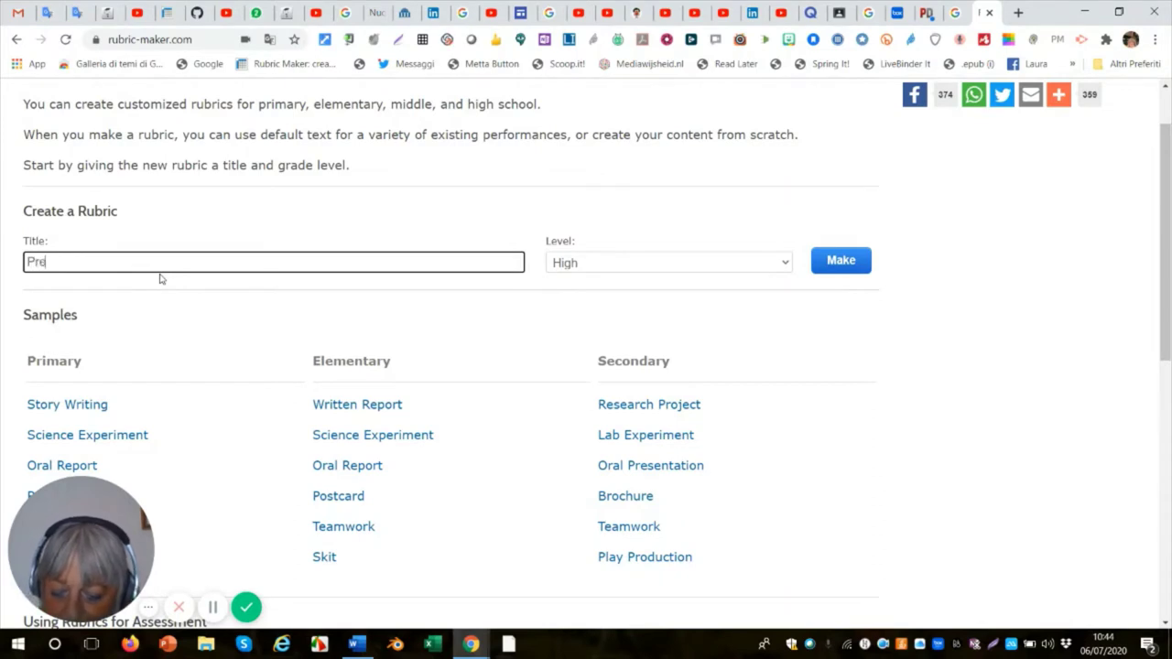
text(sent)
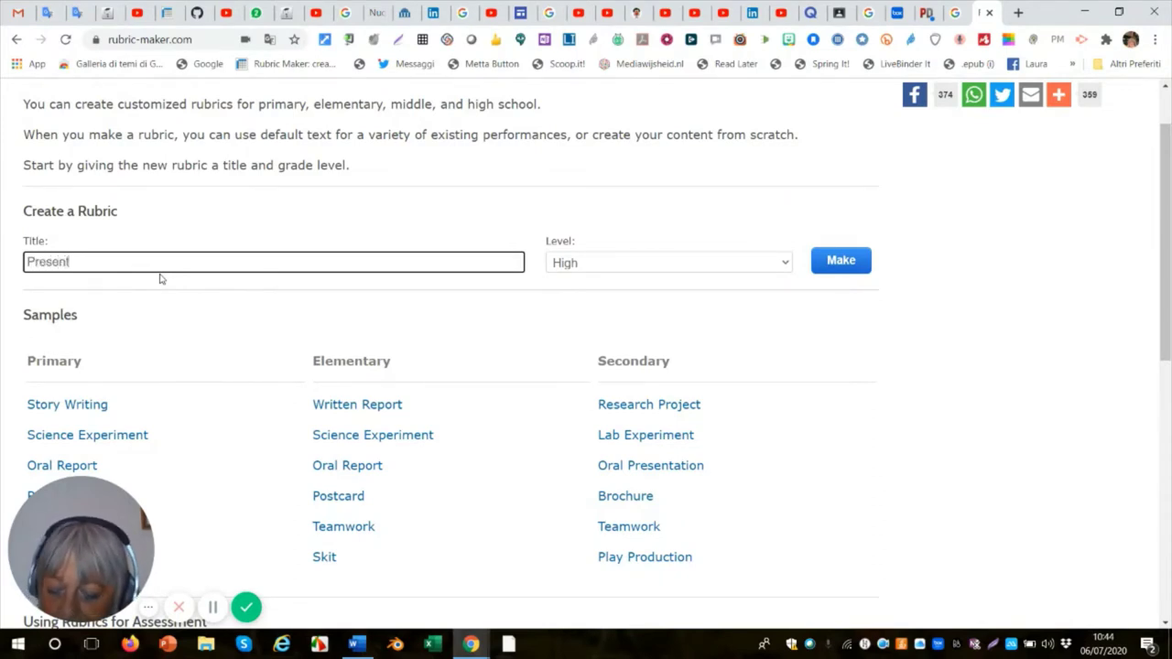
text(azione )
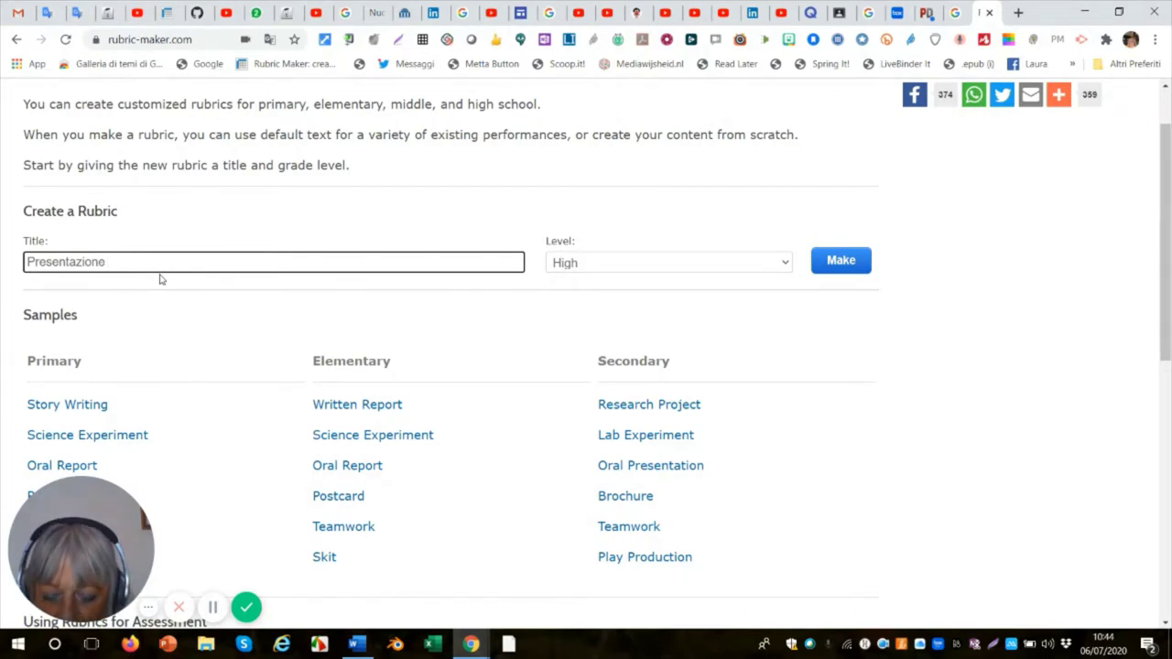
text(Multim)
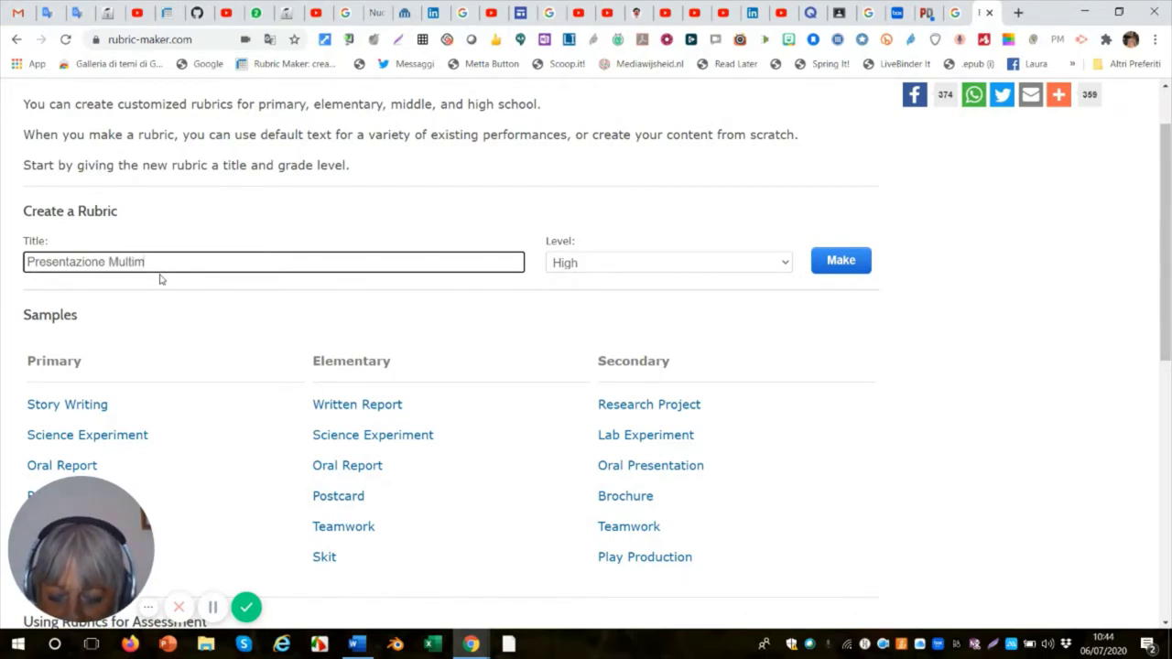
text(ediale)
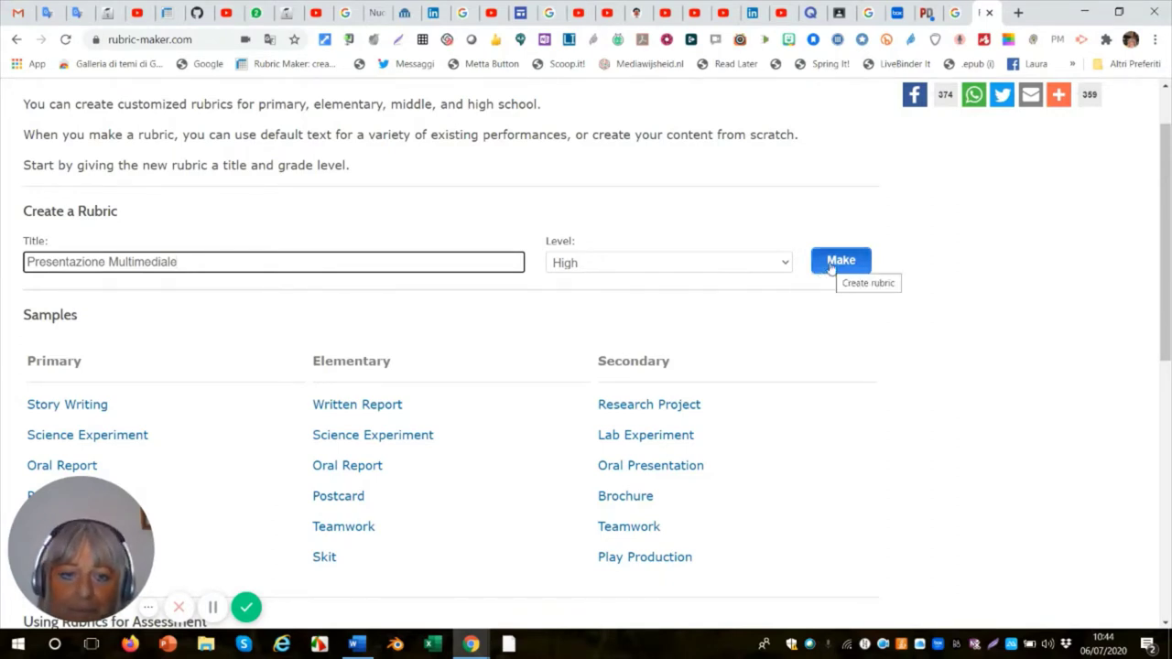
click(783, 265)
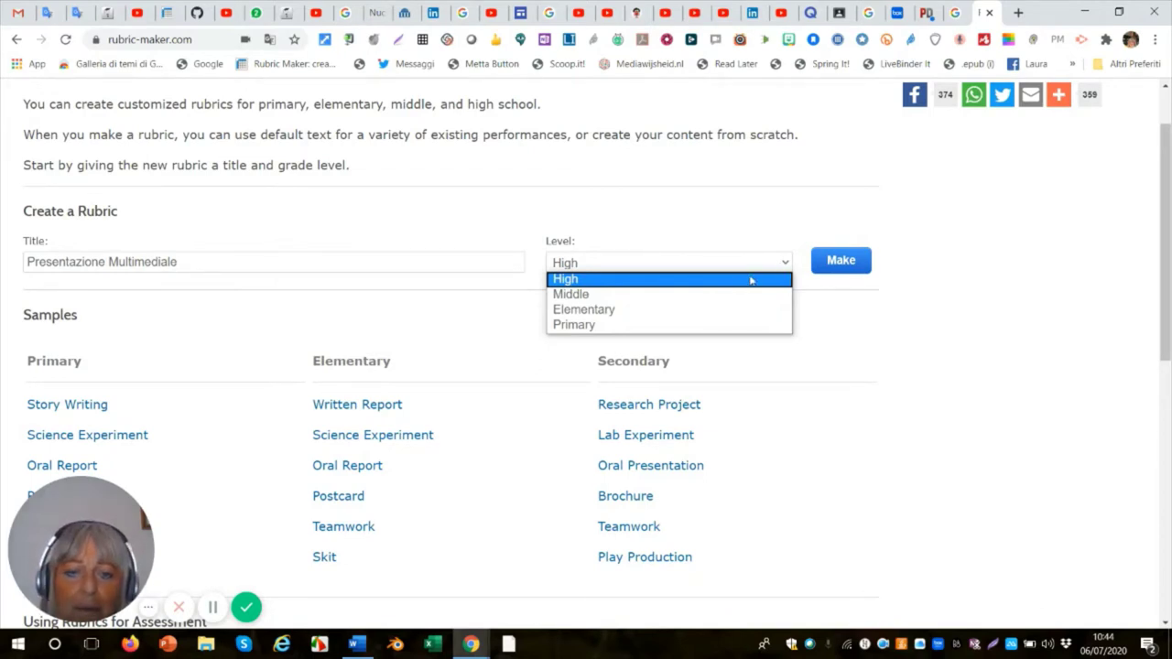
click(841, 261)
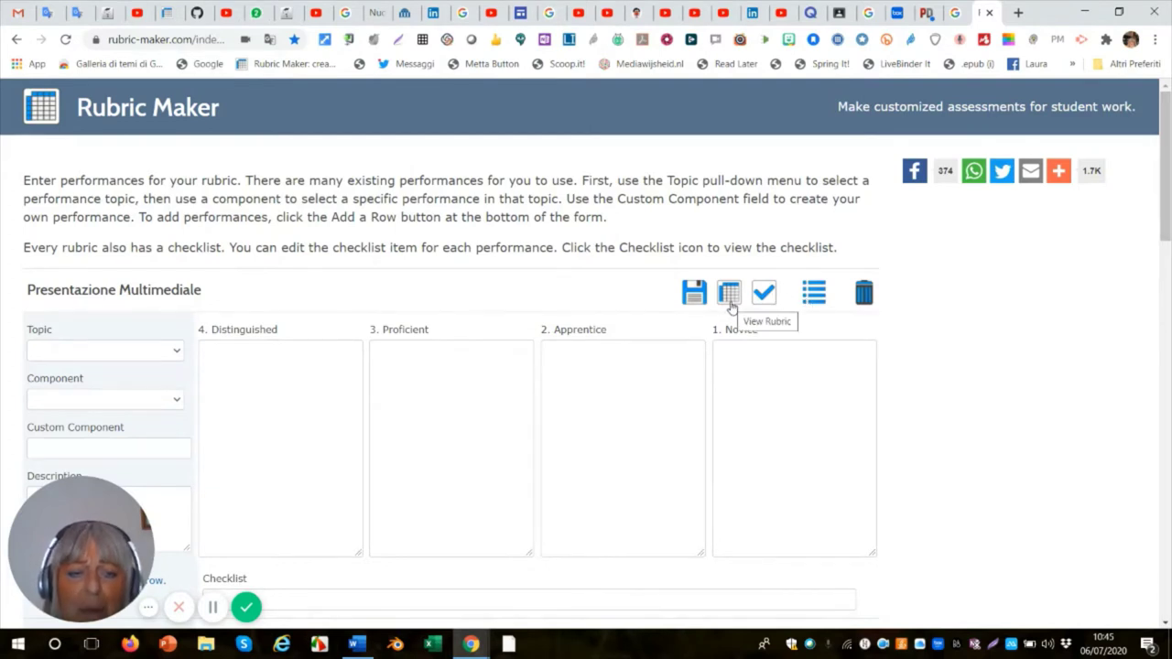
- In the rubric's settings, rename Tier 1 to "1. iniziale" and Tier 2 to "2. Base"
click(805, 304)
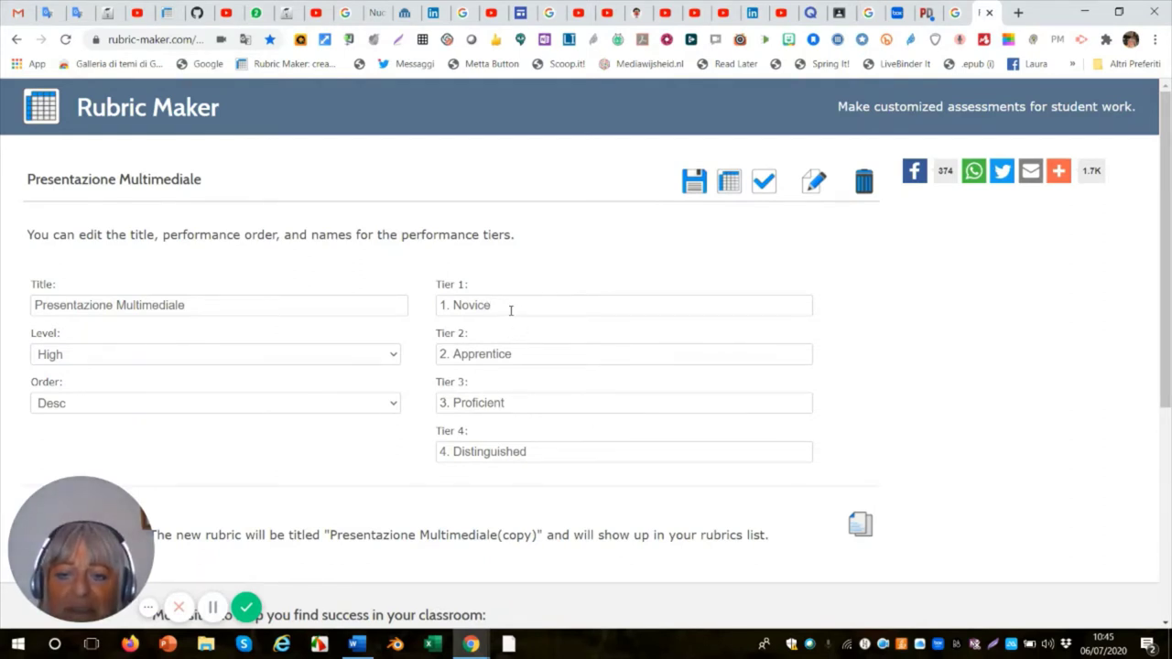
click(509, 309)
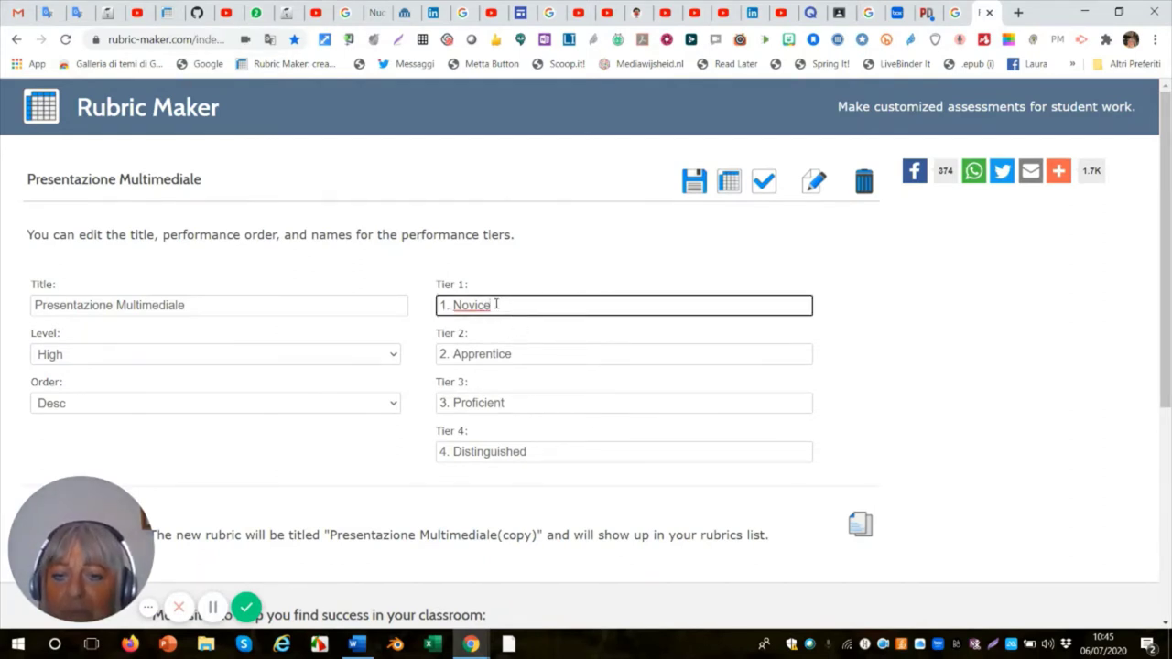
drag(497, 304, 451, 314)
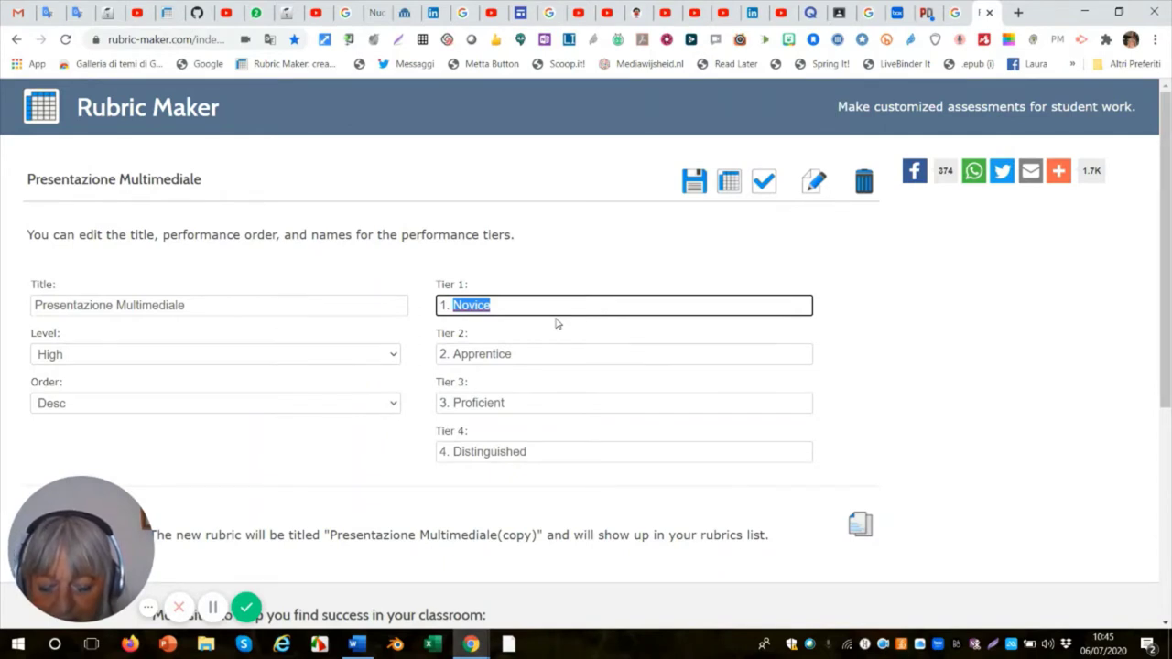
key(BackSpace)
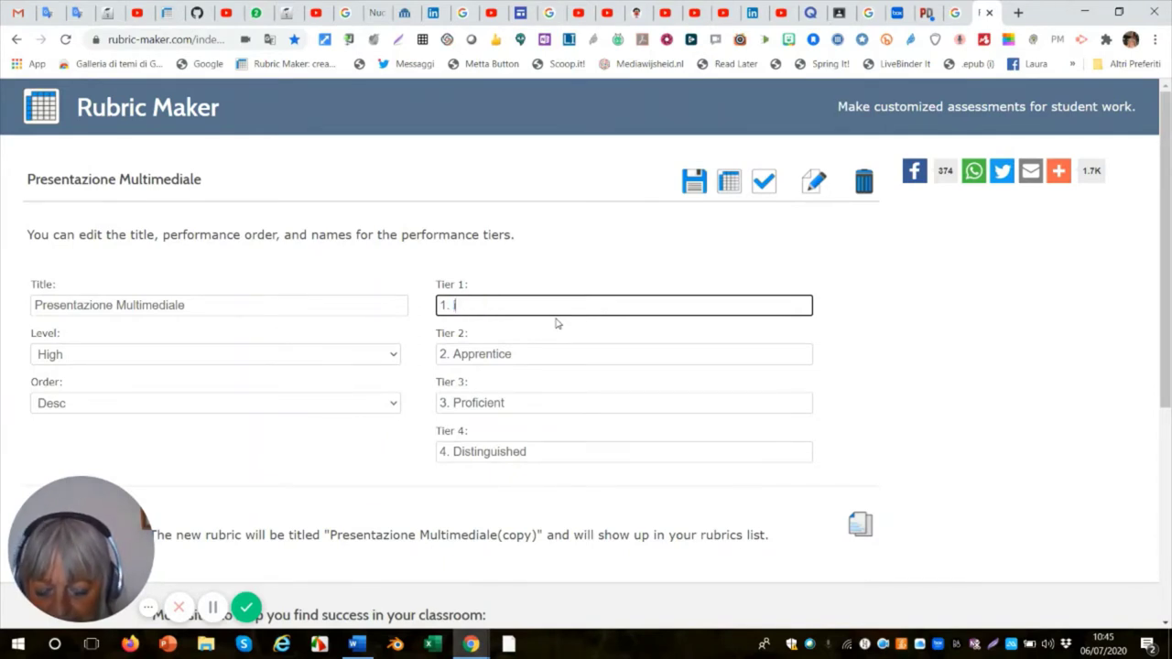
text(iniziale)
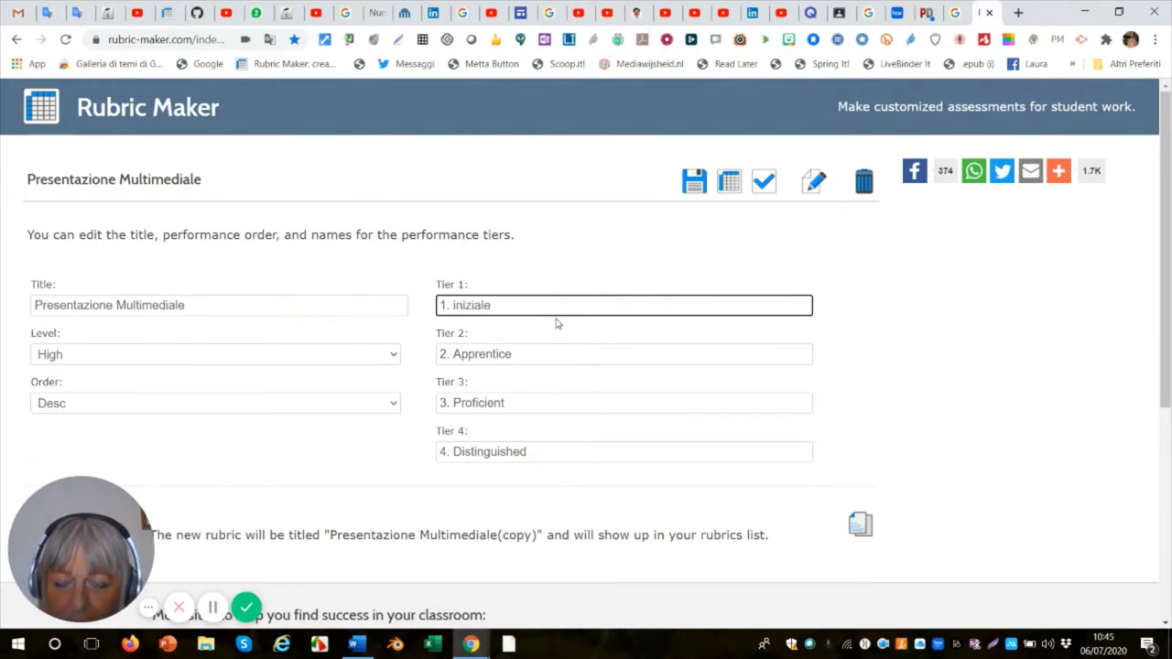
click(531, 353)
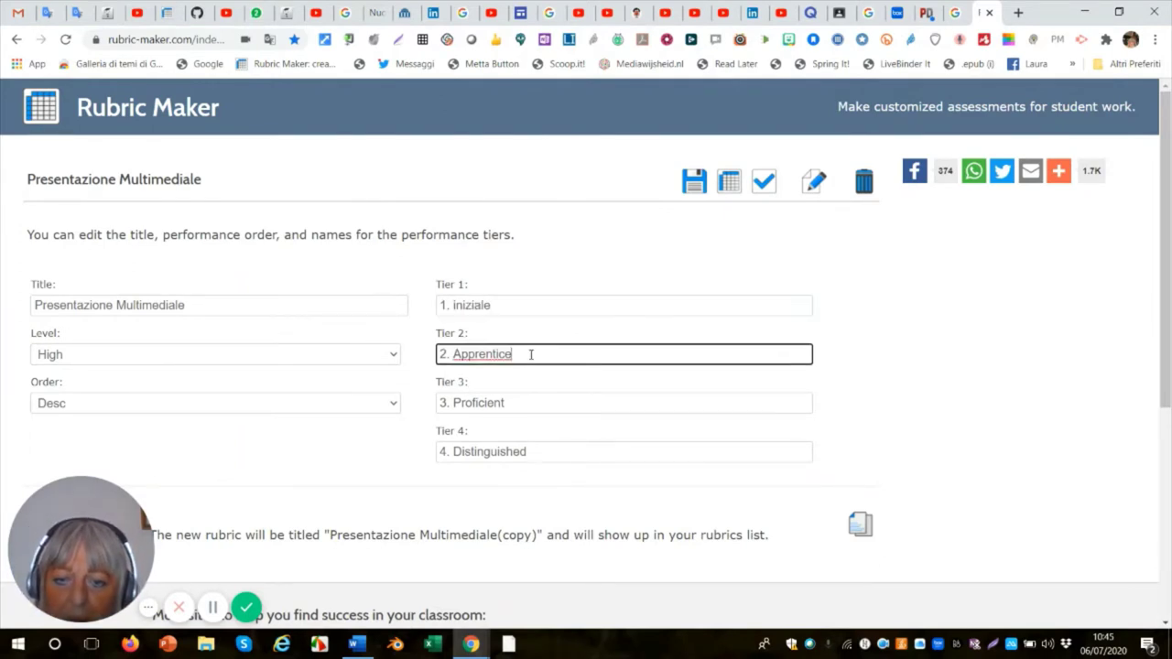
drag(531, 353, 454, 345)
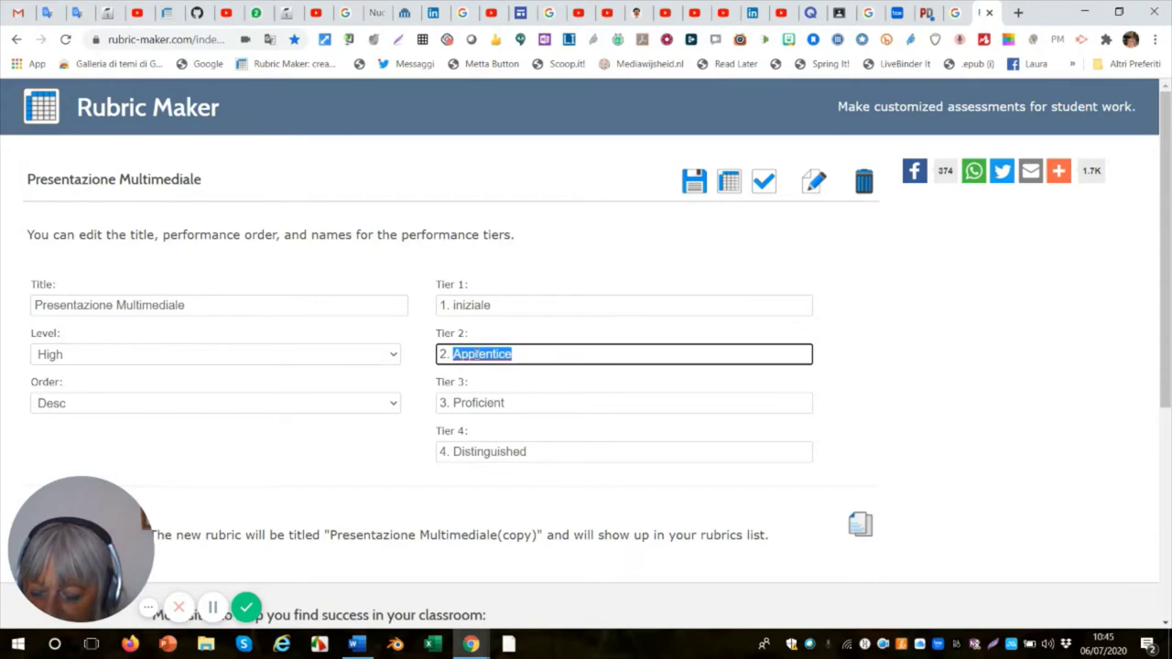
text(Base)
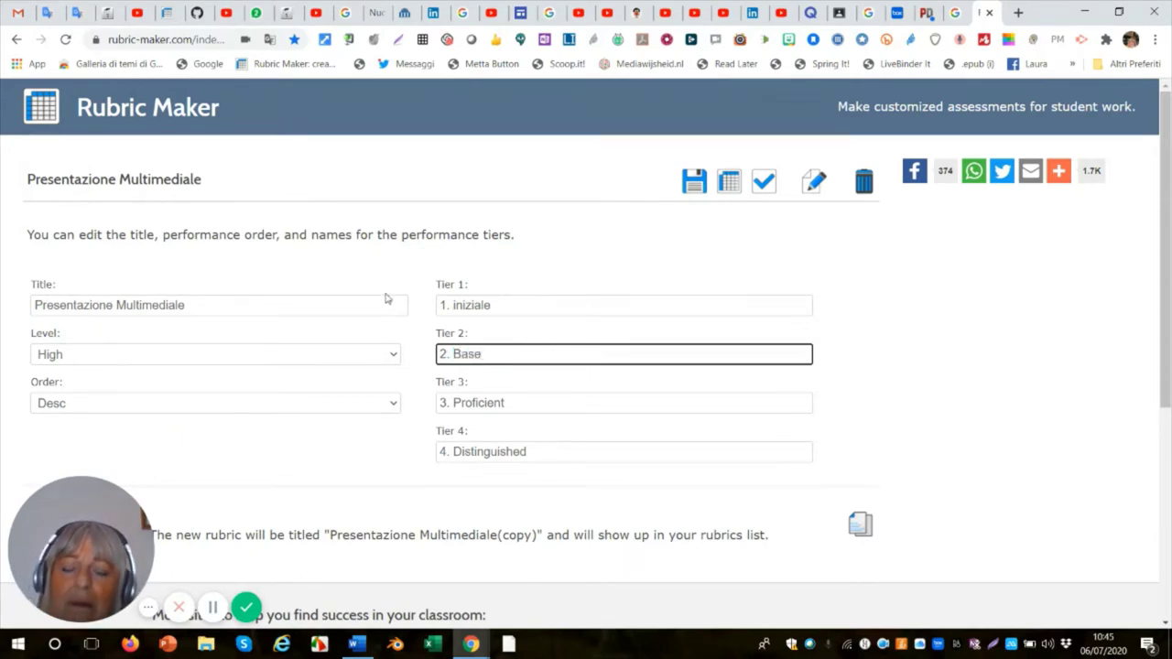
- Rename Tier 3 to "3. Intermedio" and Tier 4 to "4. Avanzato"
click(516, 406)
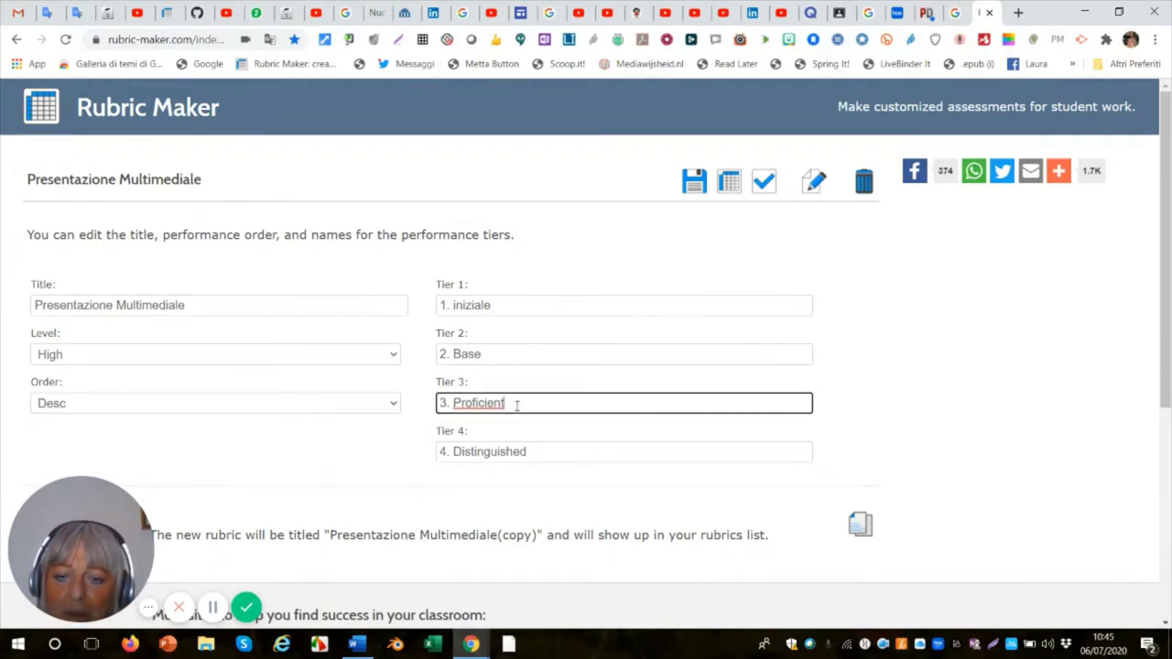
drag(516, 406, 455, 408)
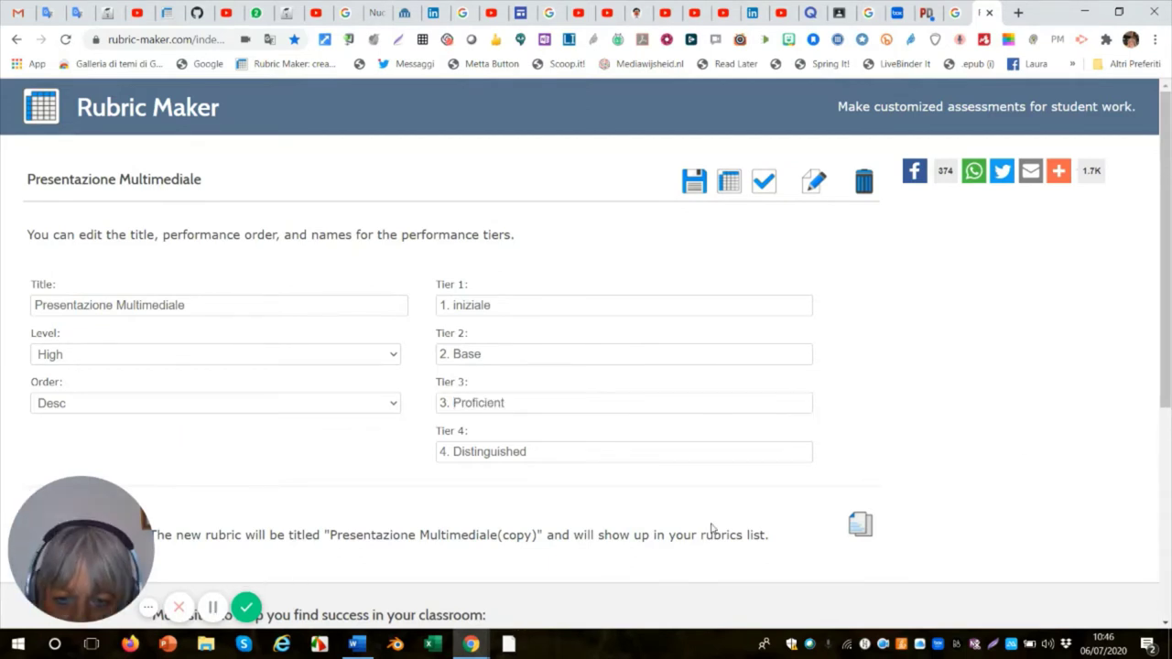
drag(514, 403, 453, 403)
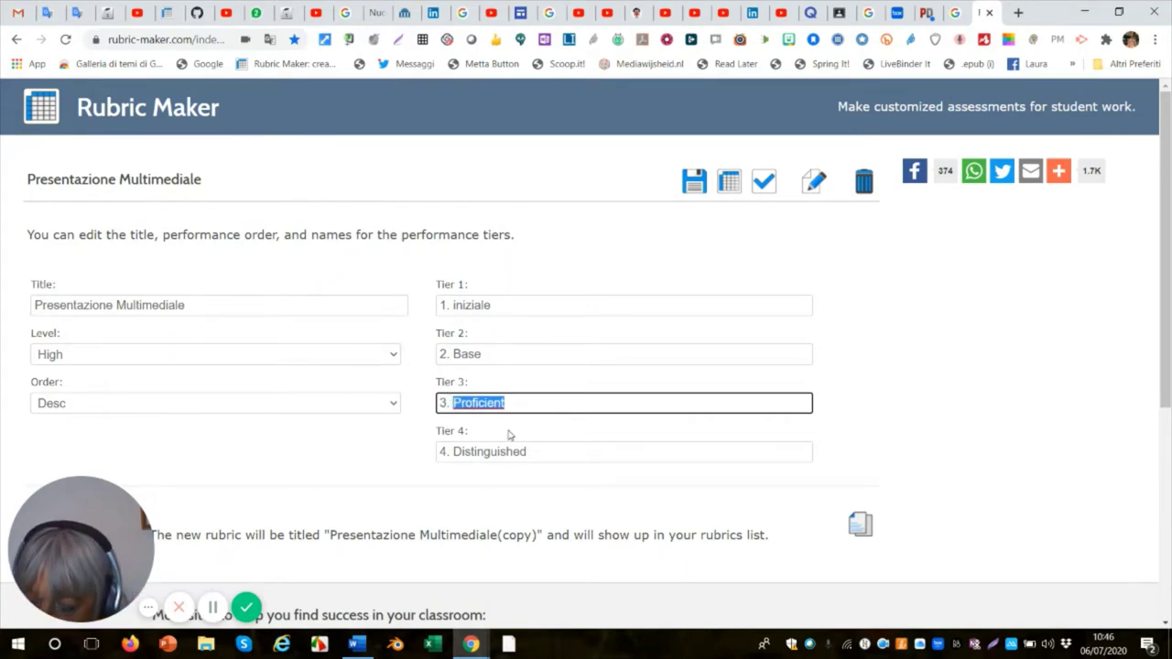
text(Int)
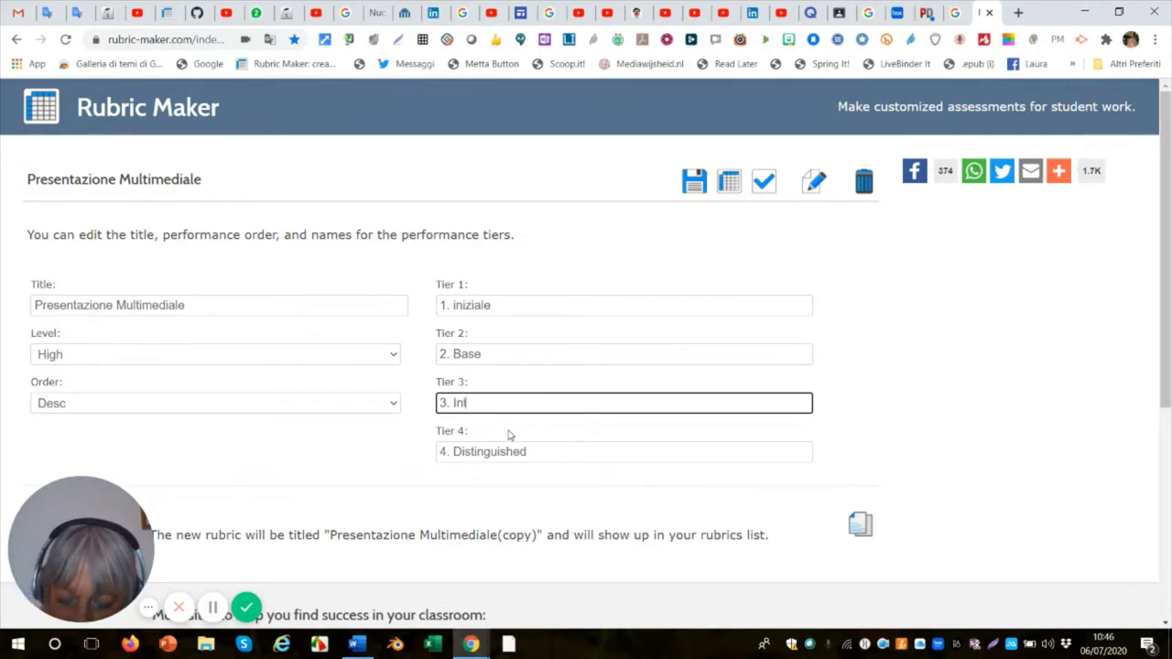
text(ermedio)
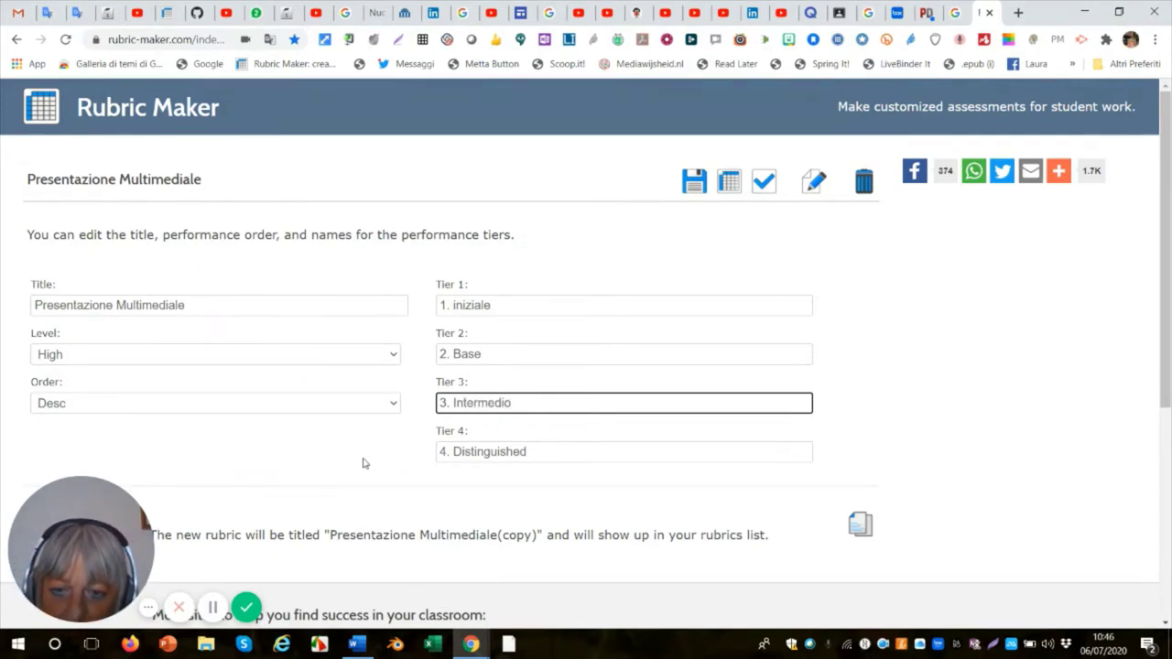
click(548, 446)
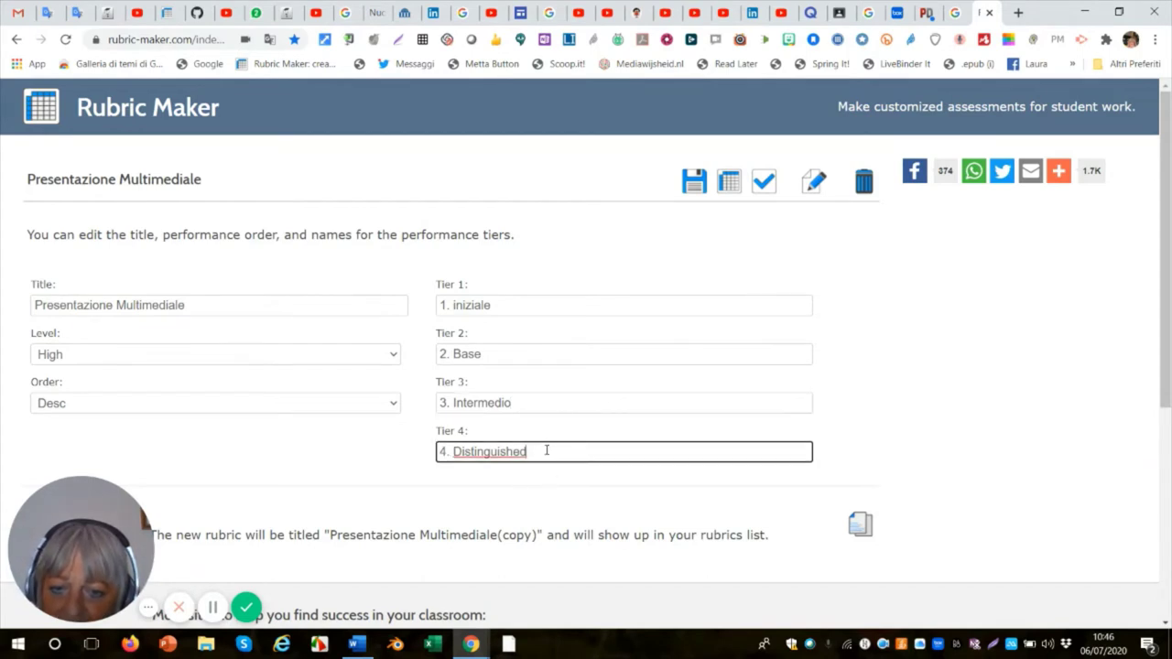
drag(539, 451, 455, 455)
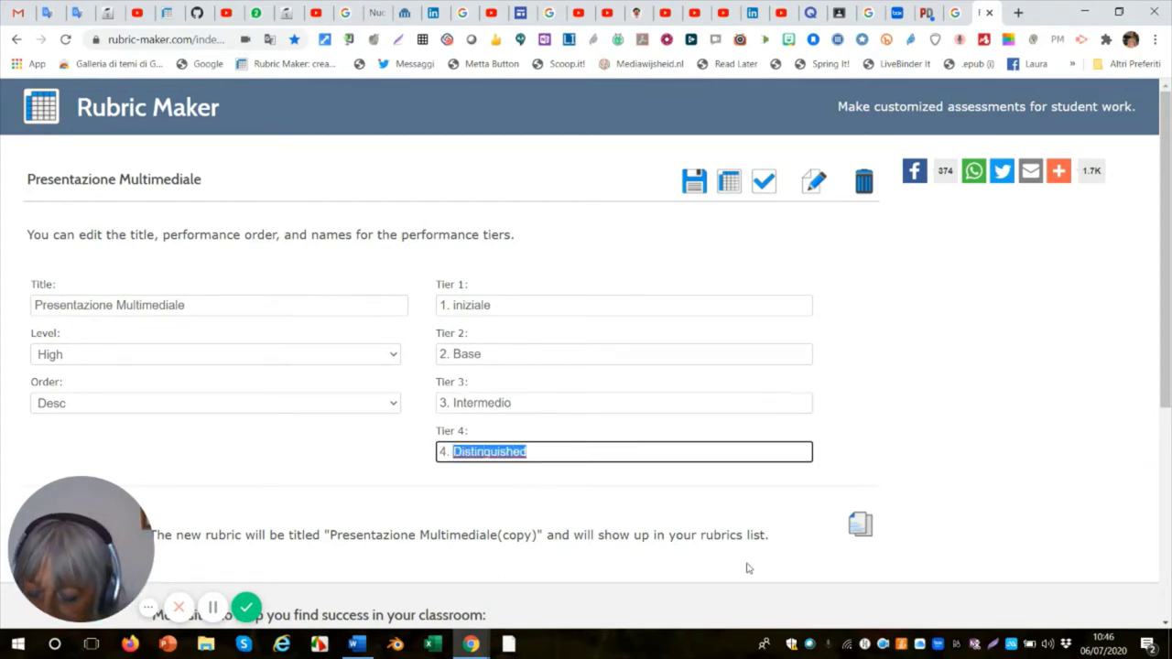
text(Ava)
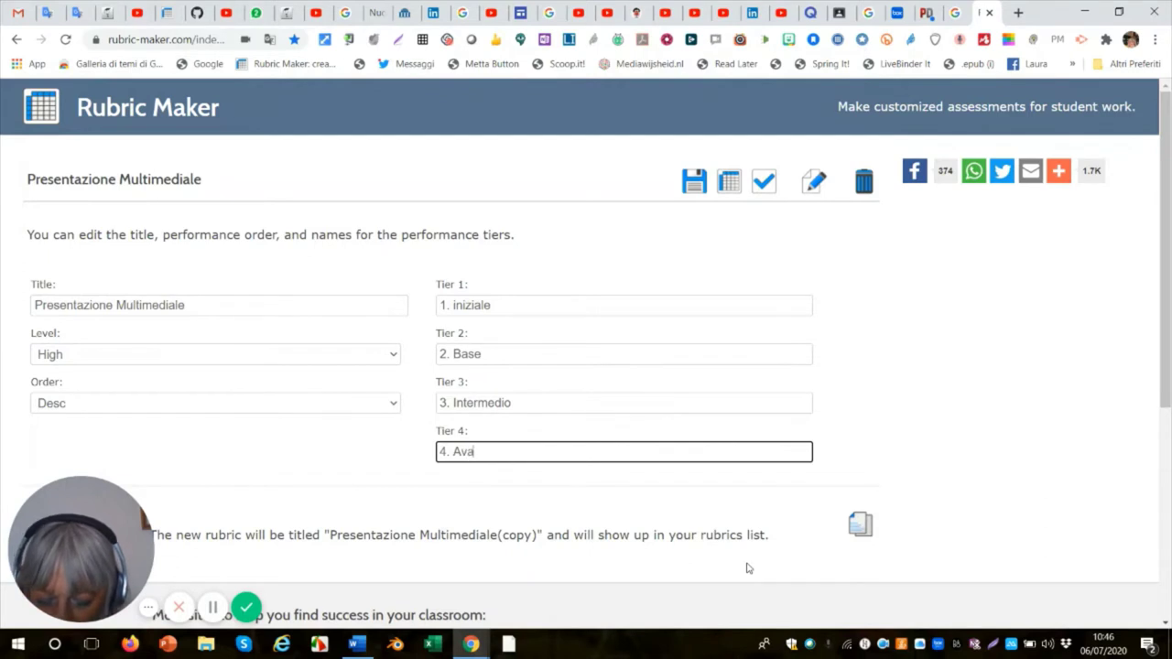
text(nzato)
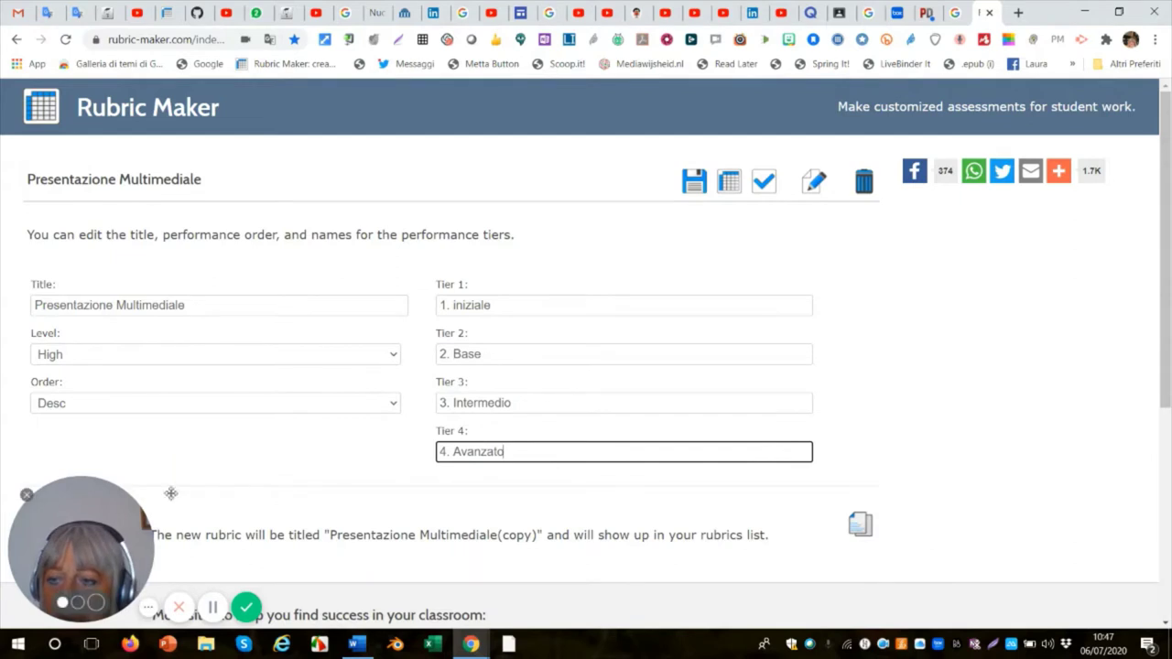
- Return to the rubric's performance editing form and add a blank performance row
click(394, 405)
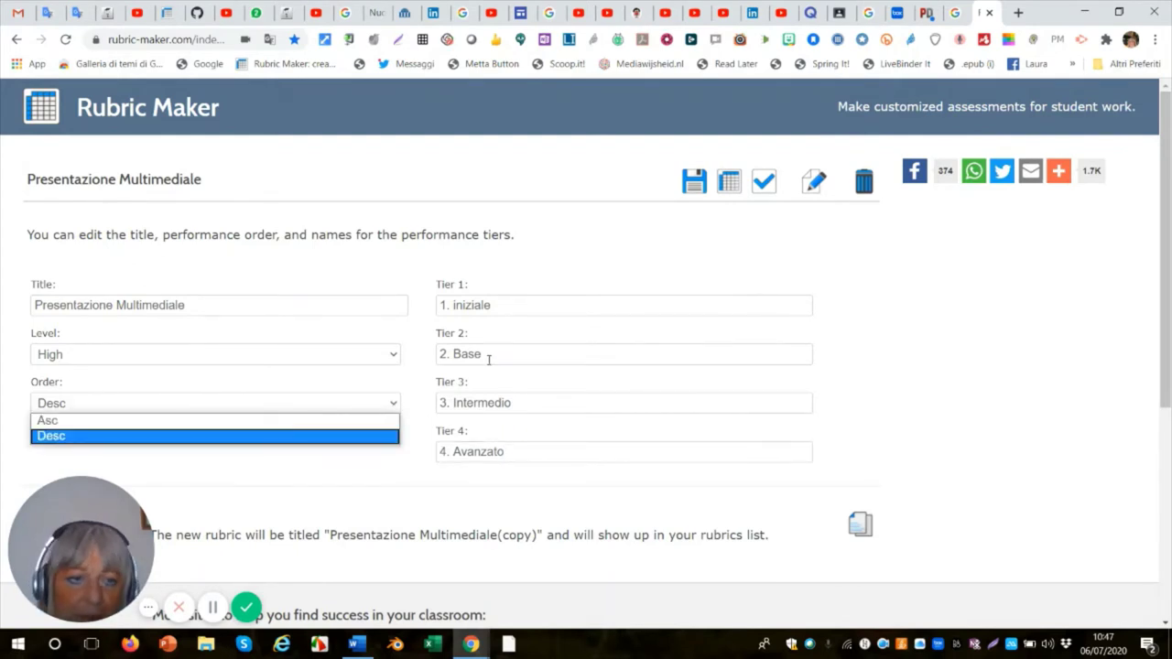
click(1016, 290)
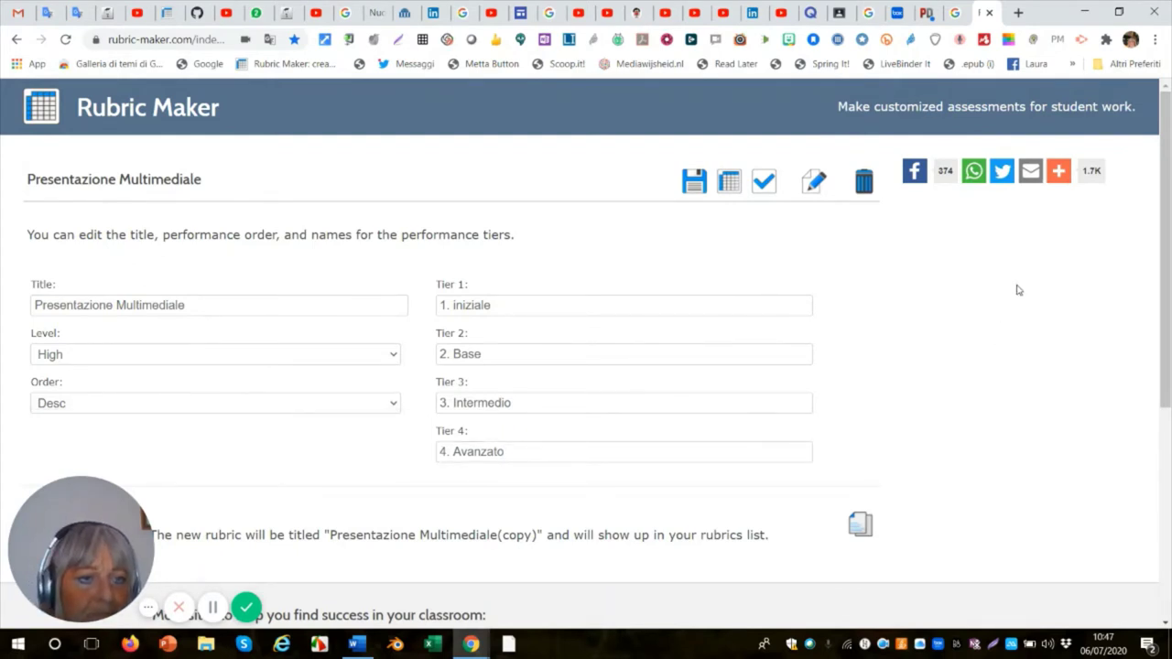
click(814, 183)
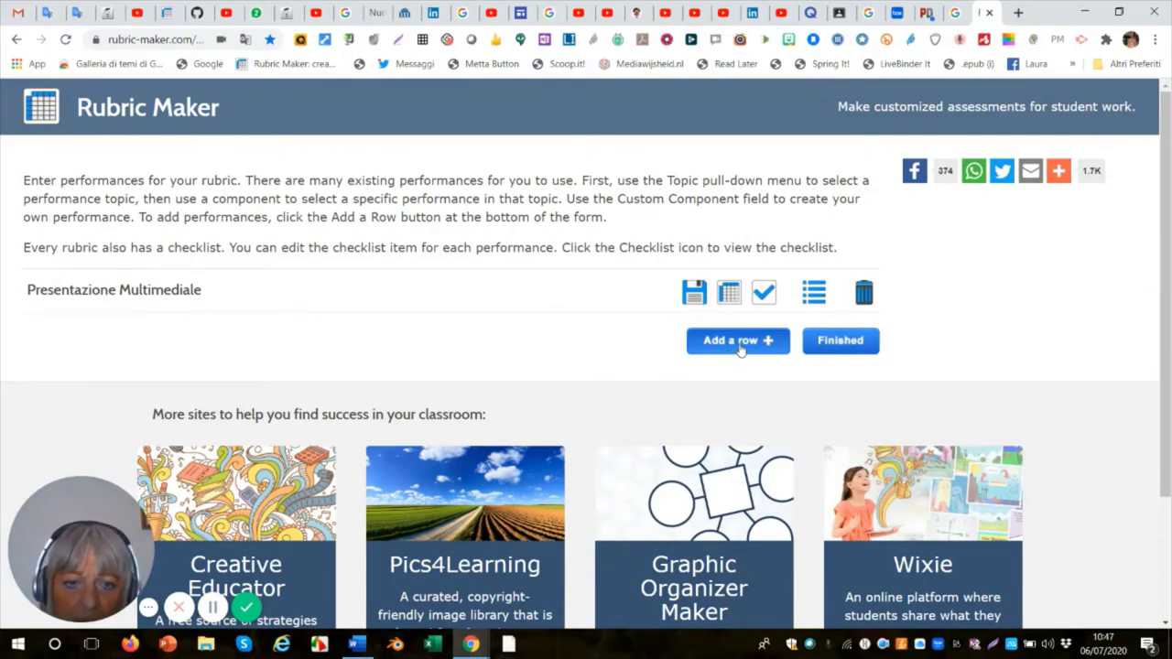
click(739, 349)
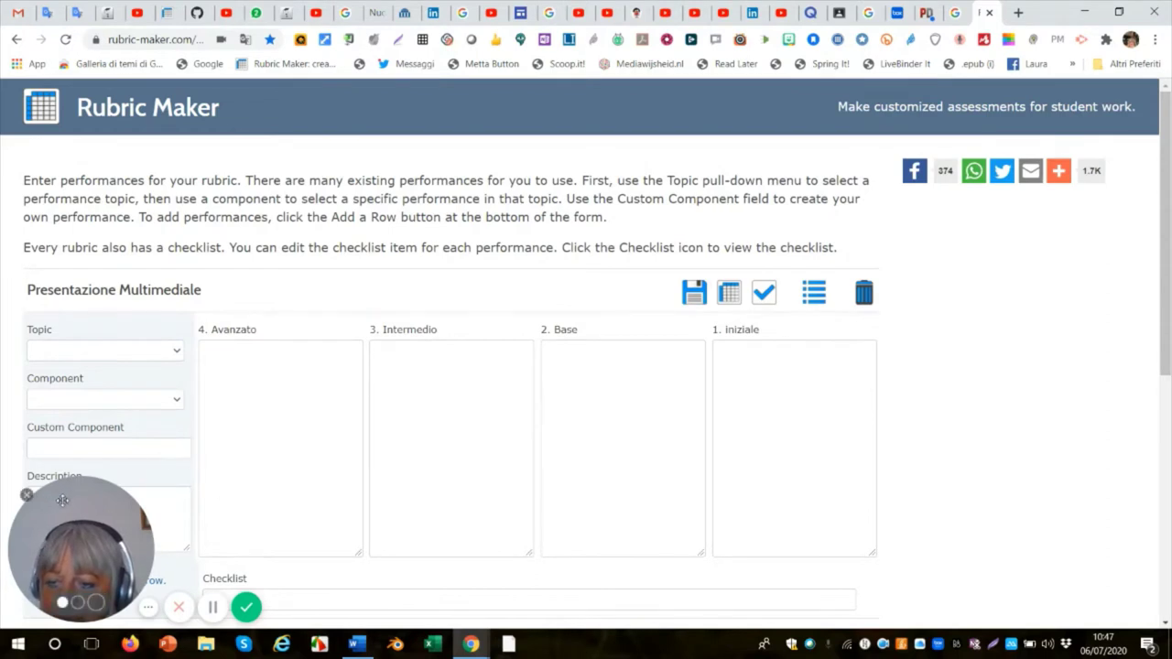
- Set the performance row's topic to Media and its component to Creativity and Originality
mouse_move(71, 500)
drag(71, 500, 897, 477)
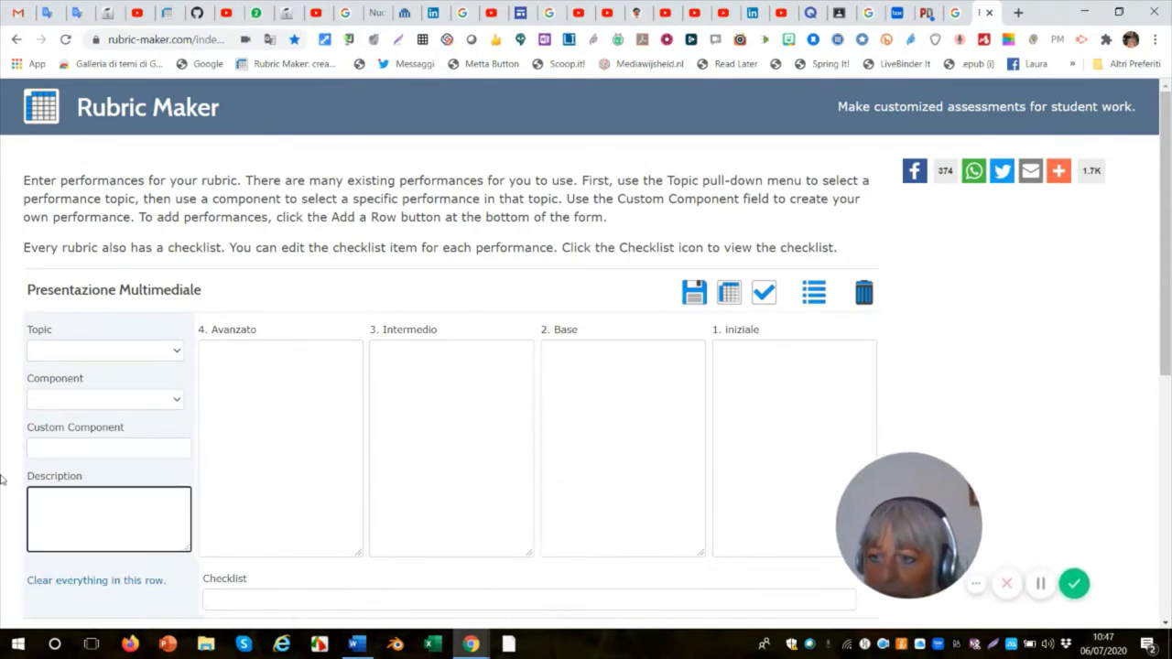
click(177, 351)
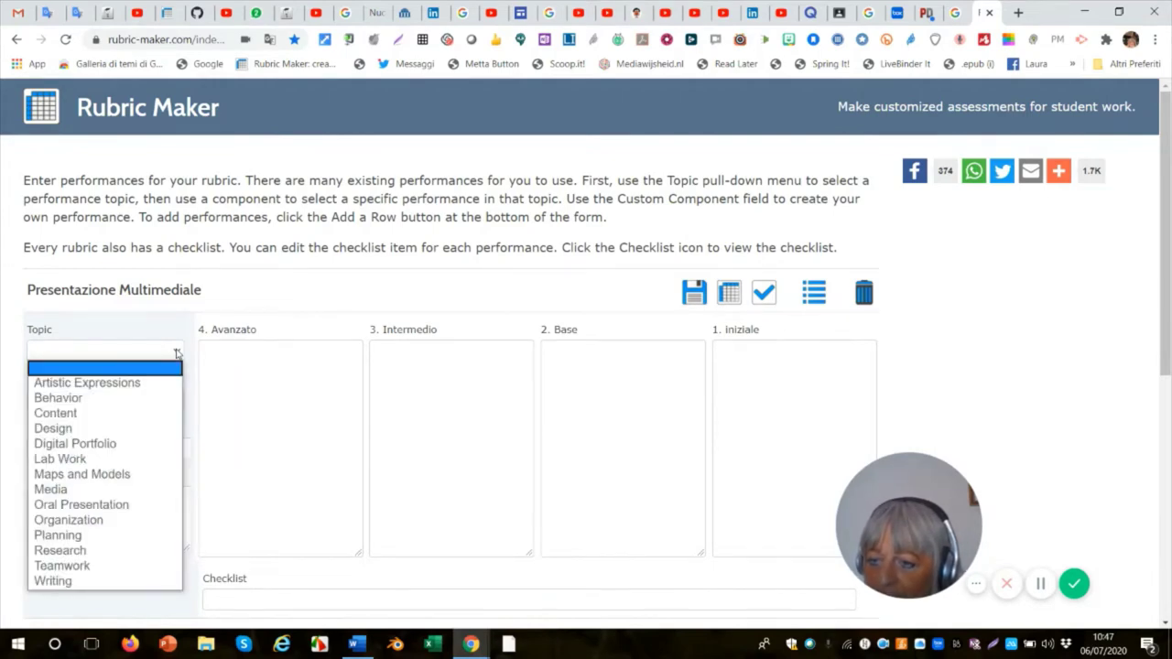
click(55, 489)
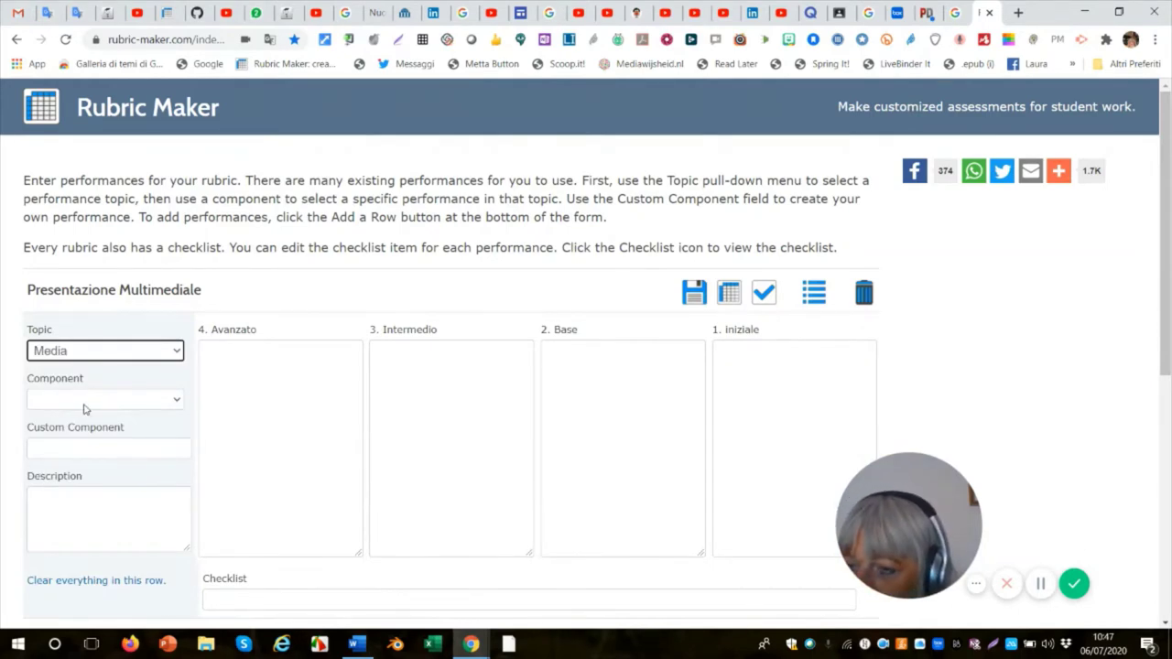
click(178, 403)
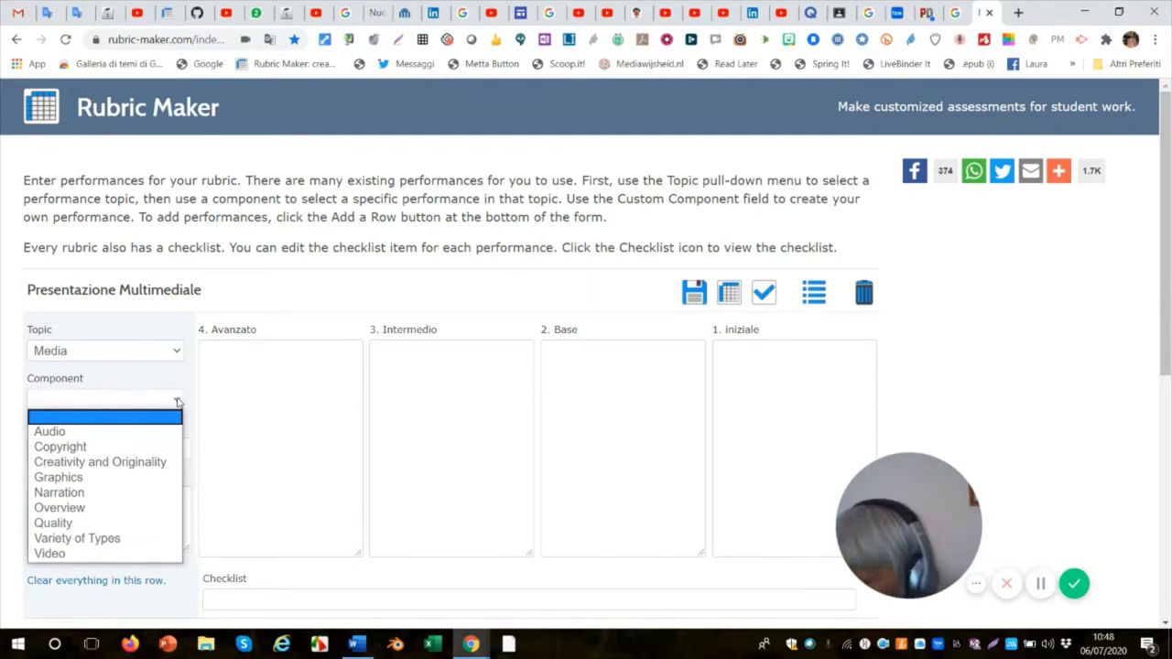
click(121, 460)
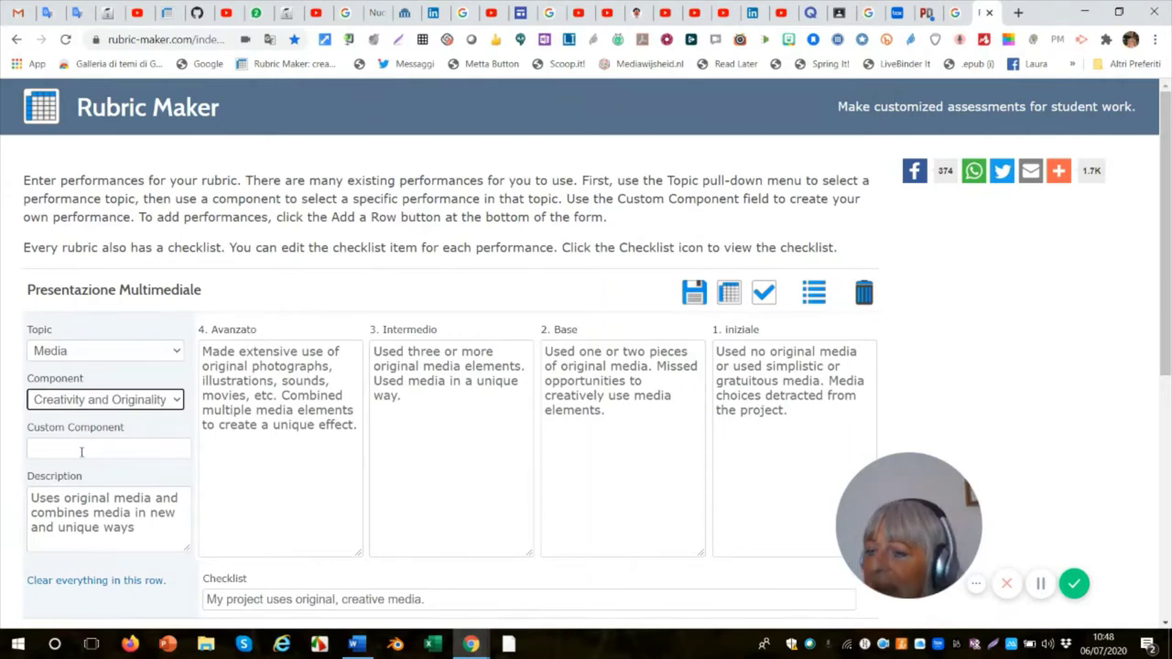
- Enter "Creatività e Originalità" as the row's custom component, submit the form, and reopen the Presentazione Multimediale rubric for editing
click(80, 448)
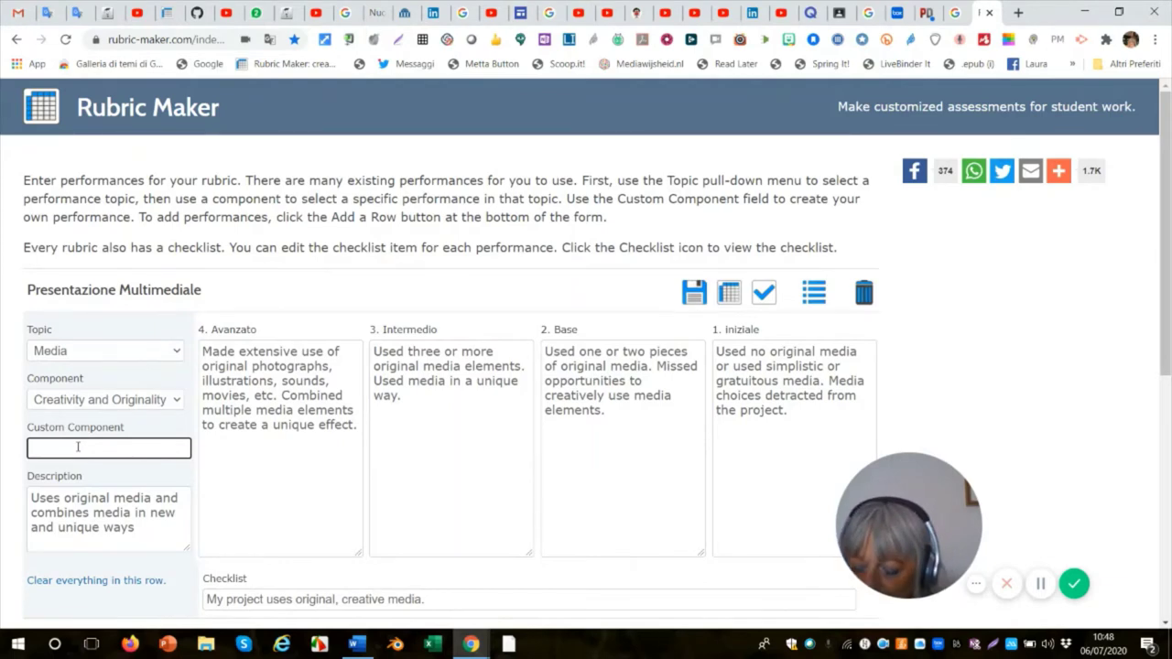
text(C)
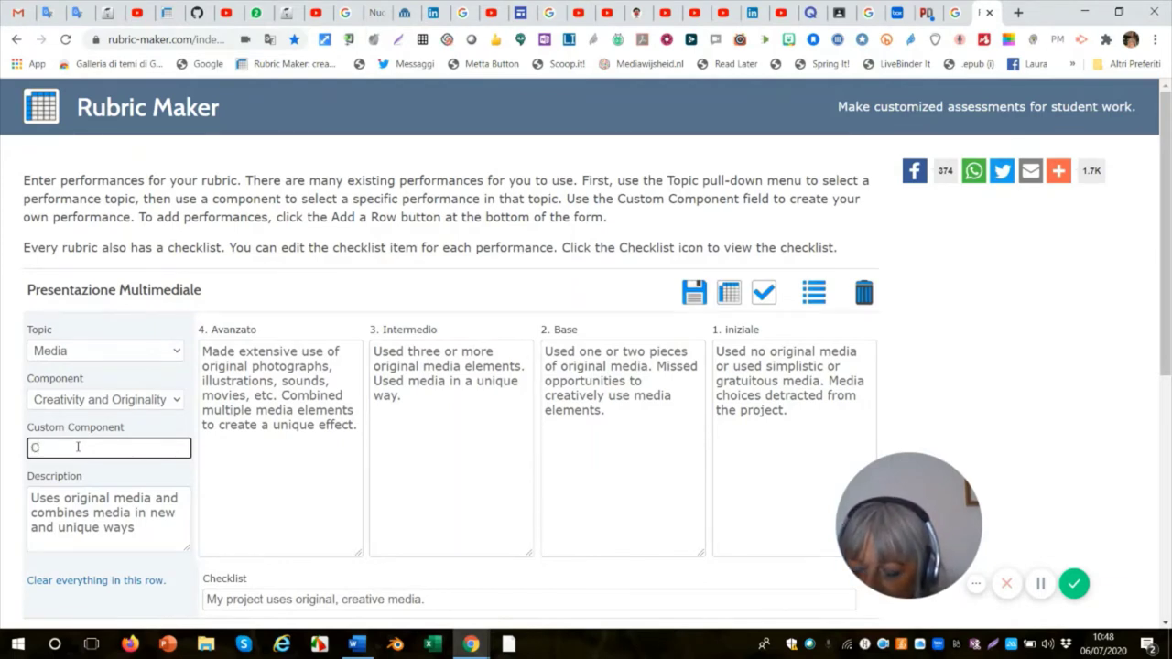
text(re)
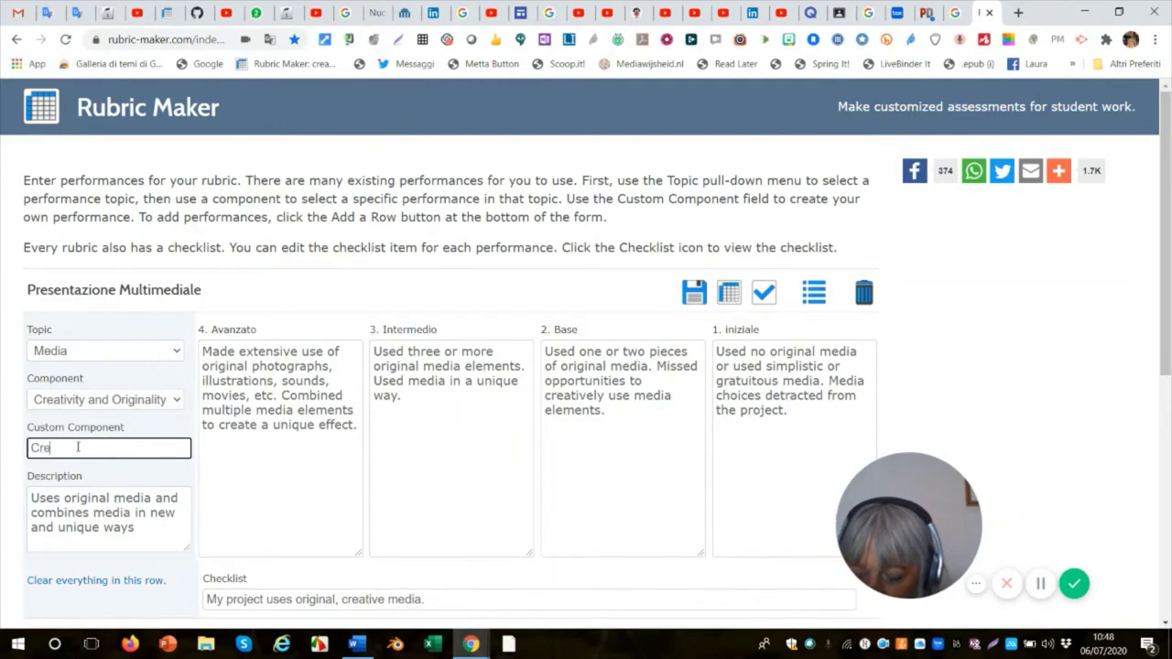
text(ativi)
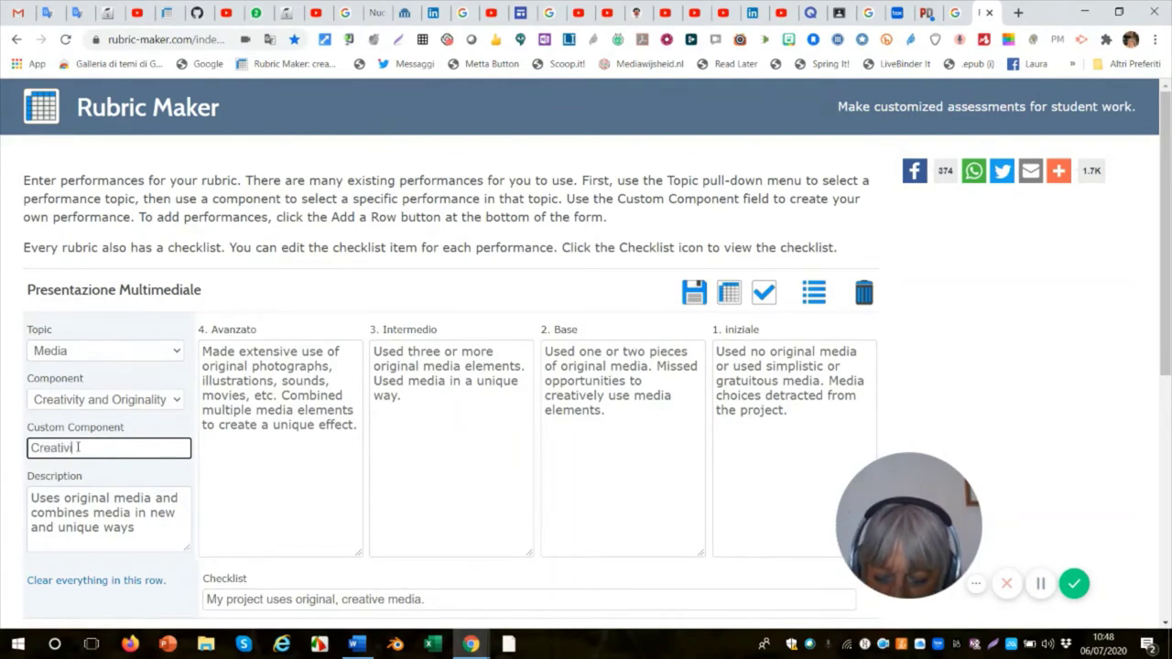
text(tà)
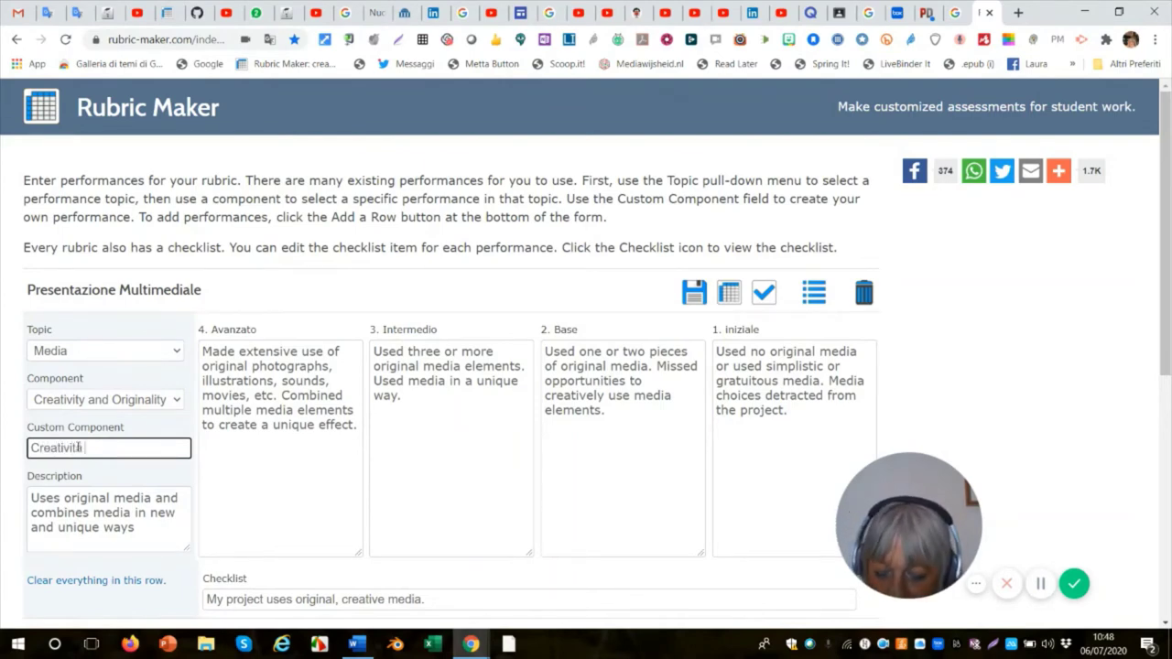
text( e Or)
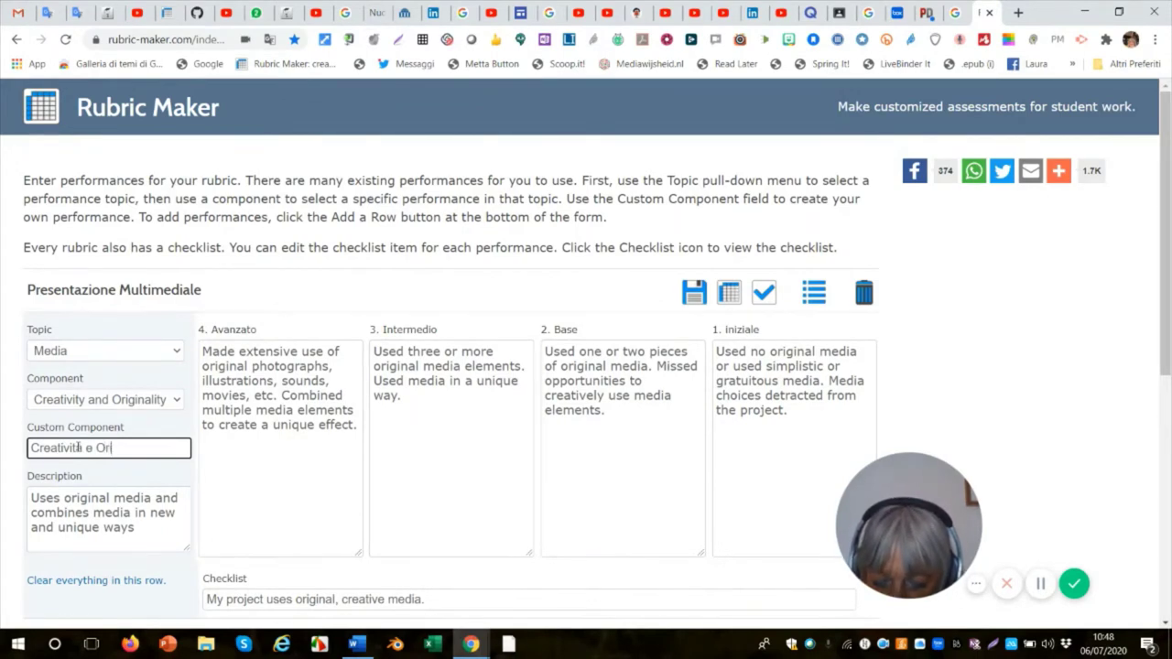
text(iginali)
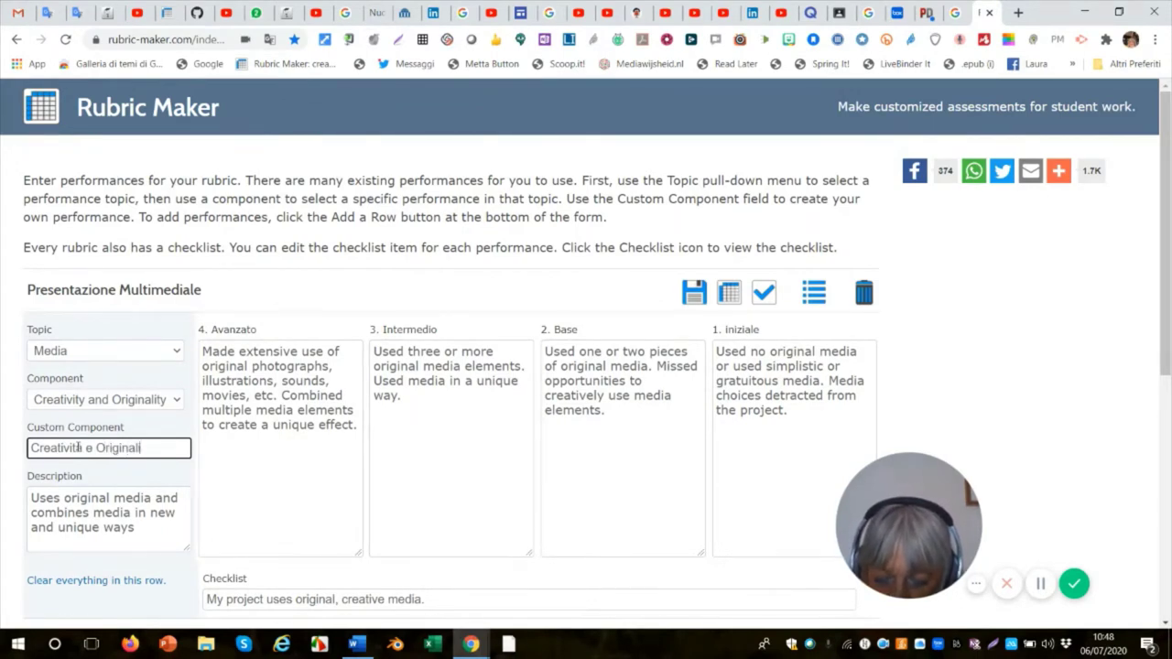
text(tà)
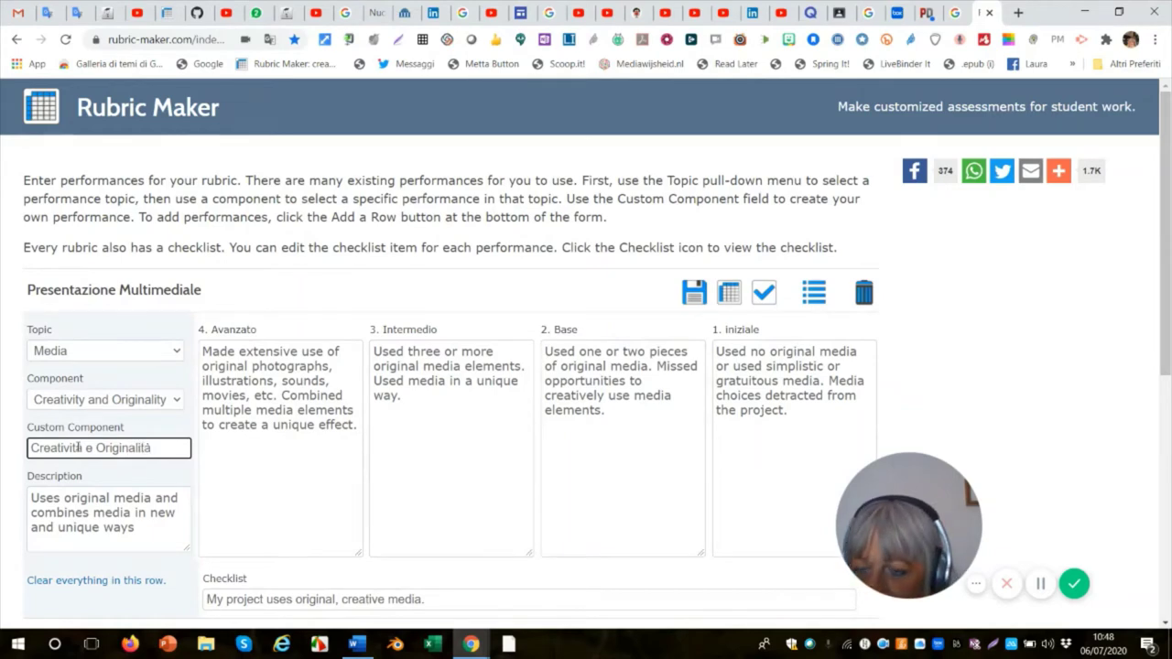
key(Return)
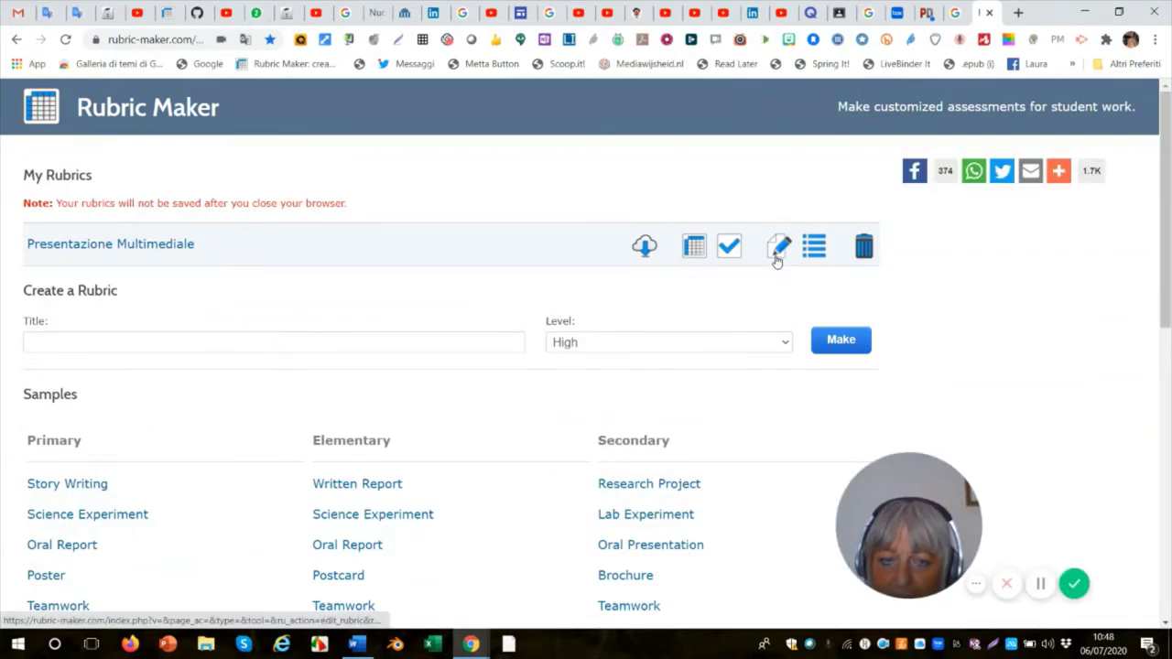
click(776, 260)
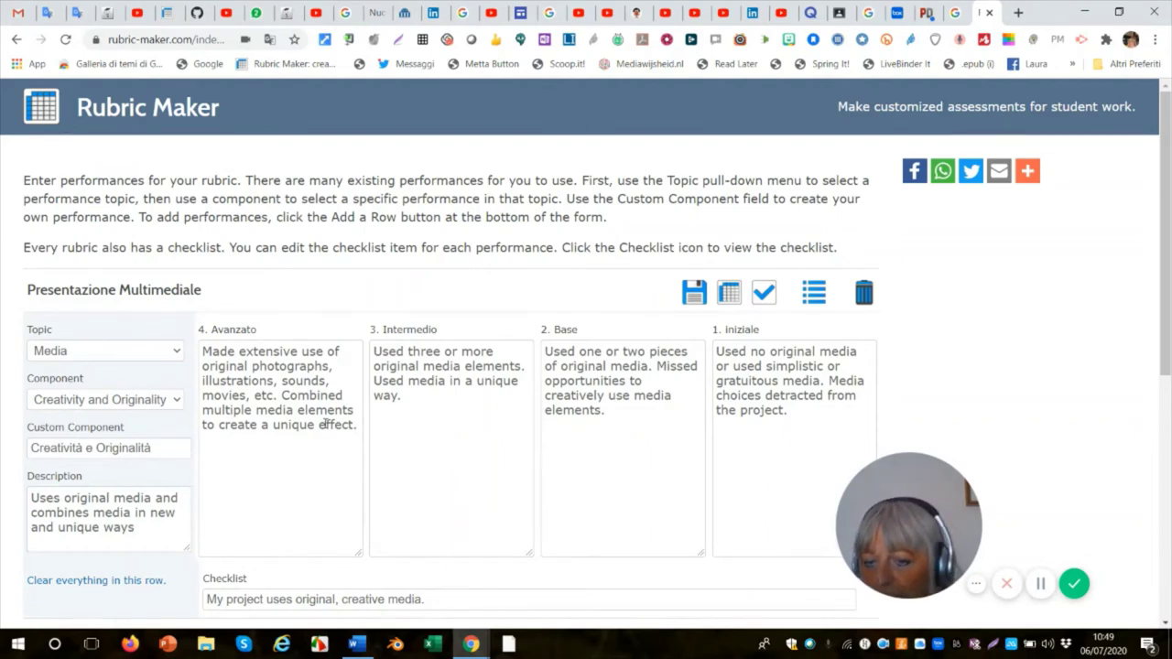
- Replace the 4. Avanzato text with "Ha fatto ampio uso di fotografie originali, illustrazioni, suoni, filmati, ecc. Sa combinare elementi multimediali multipli per creare un grande effetto."
drag(355, 428, 198, 356)
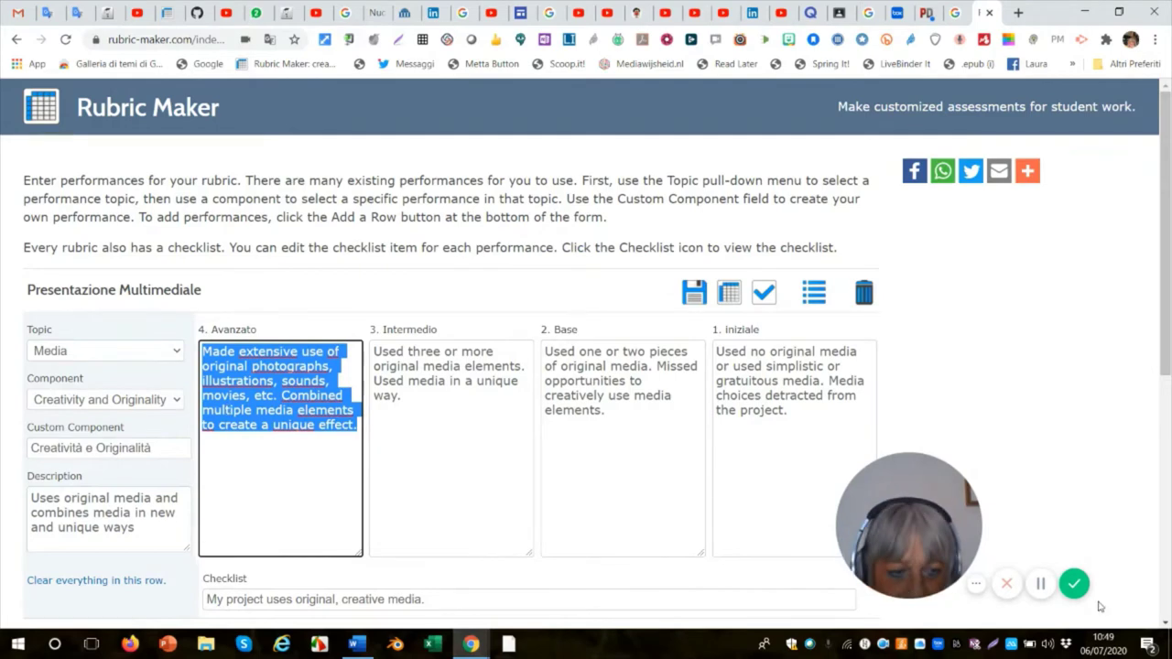
click(417, 507)
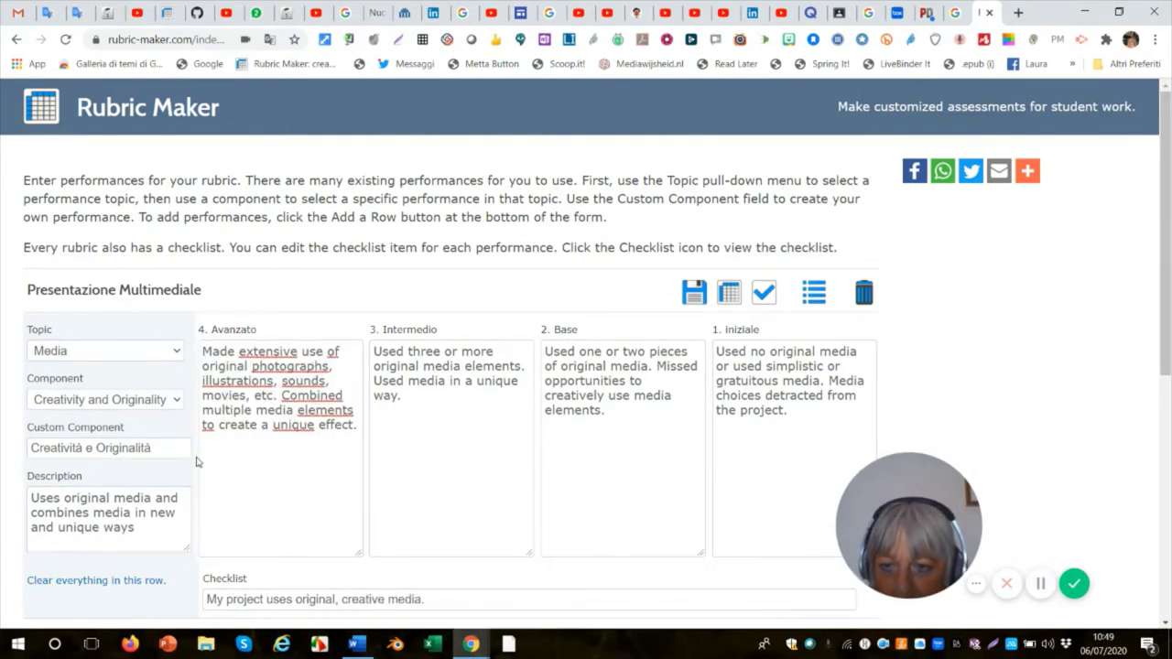
drag(358, 425, 203, 331)
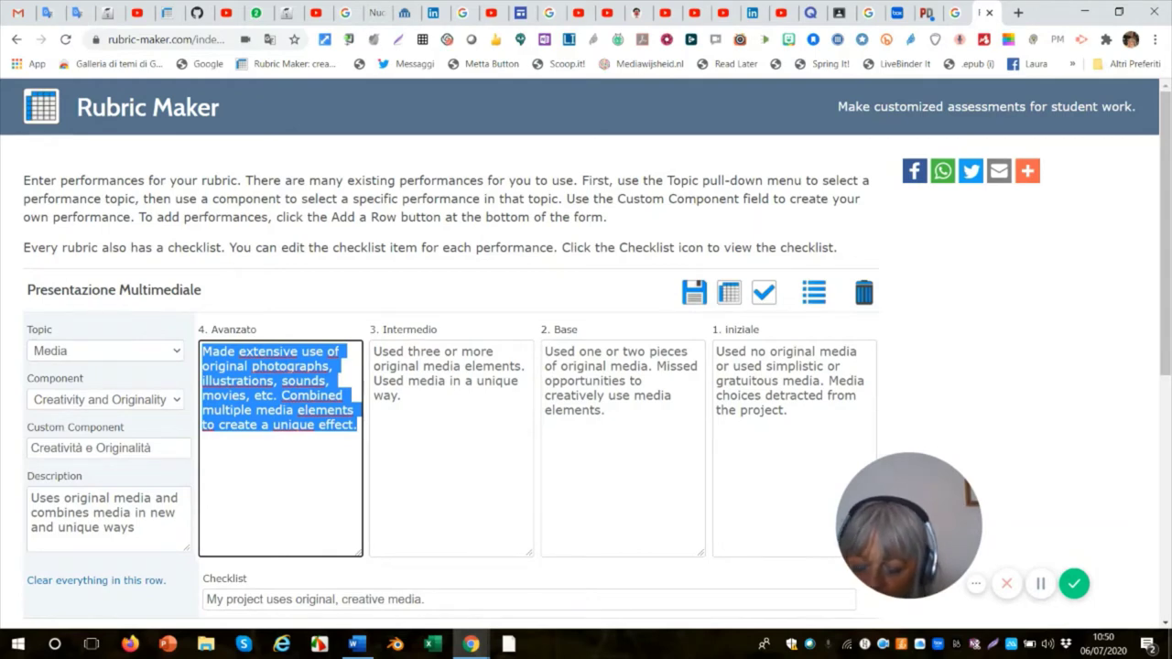
key(BackSpace)
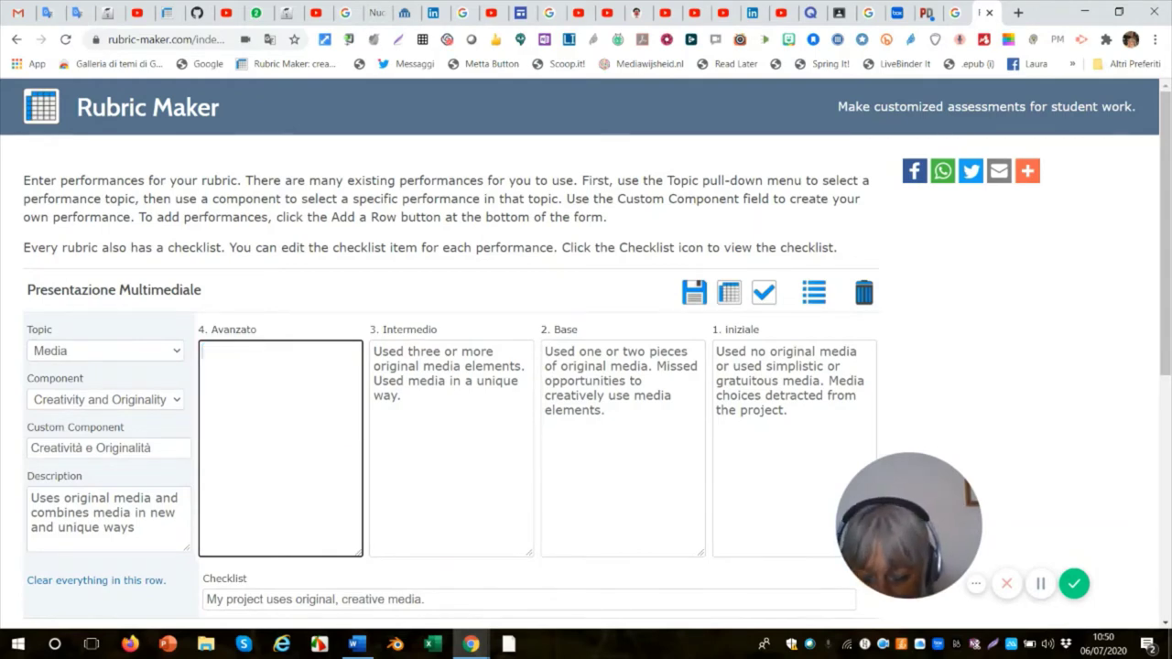
text(Ha fatto ampio uso di fotografie originali, illustrazioni, suoni, filmati, ecc. Sa combinare elementi multimediali multipli per creare un grande effetto.)
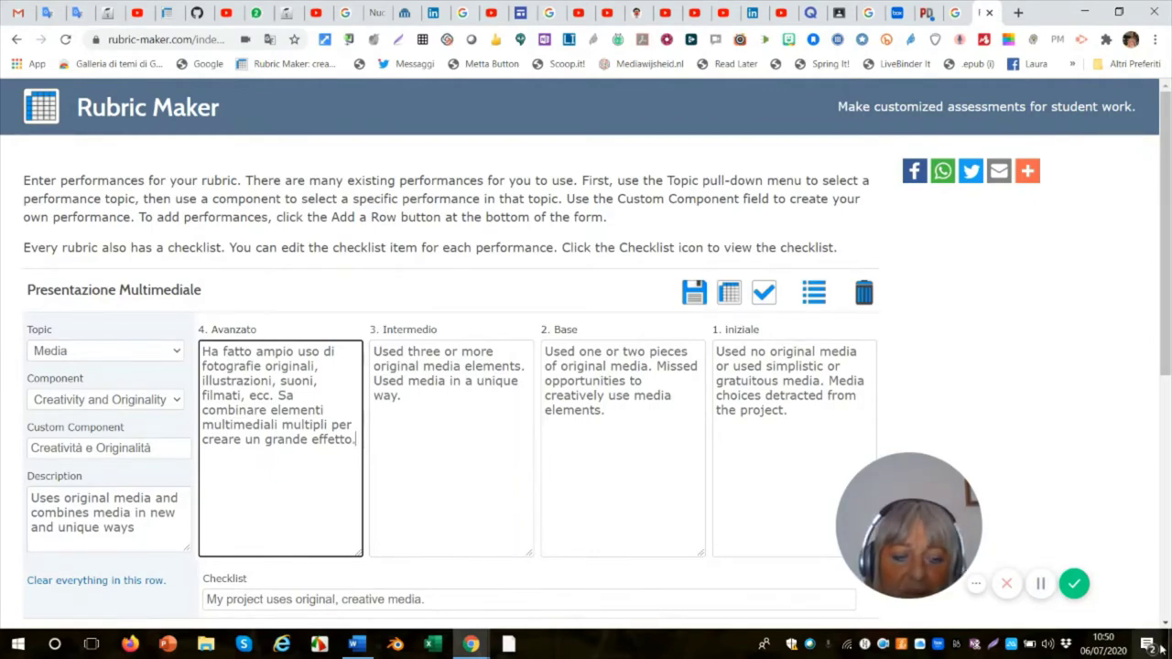
click(1041, 586)
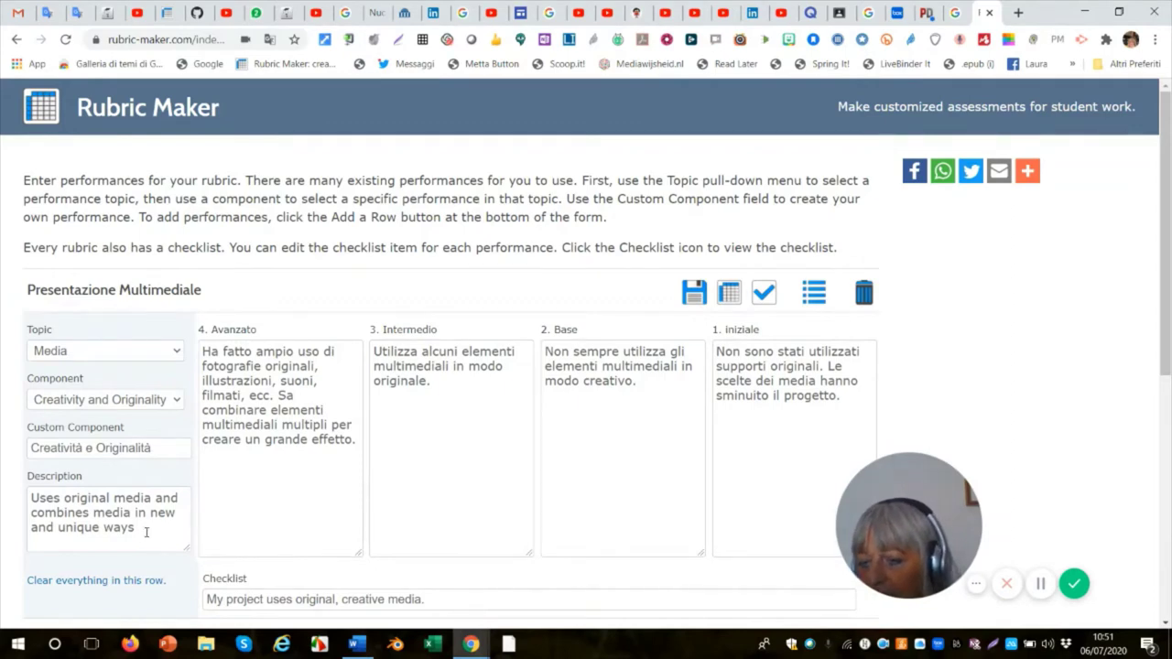
- Replace the row's description with "Usare i media in modo originale e coinvolgente"
drag(138, 529, 21, 489)
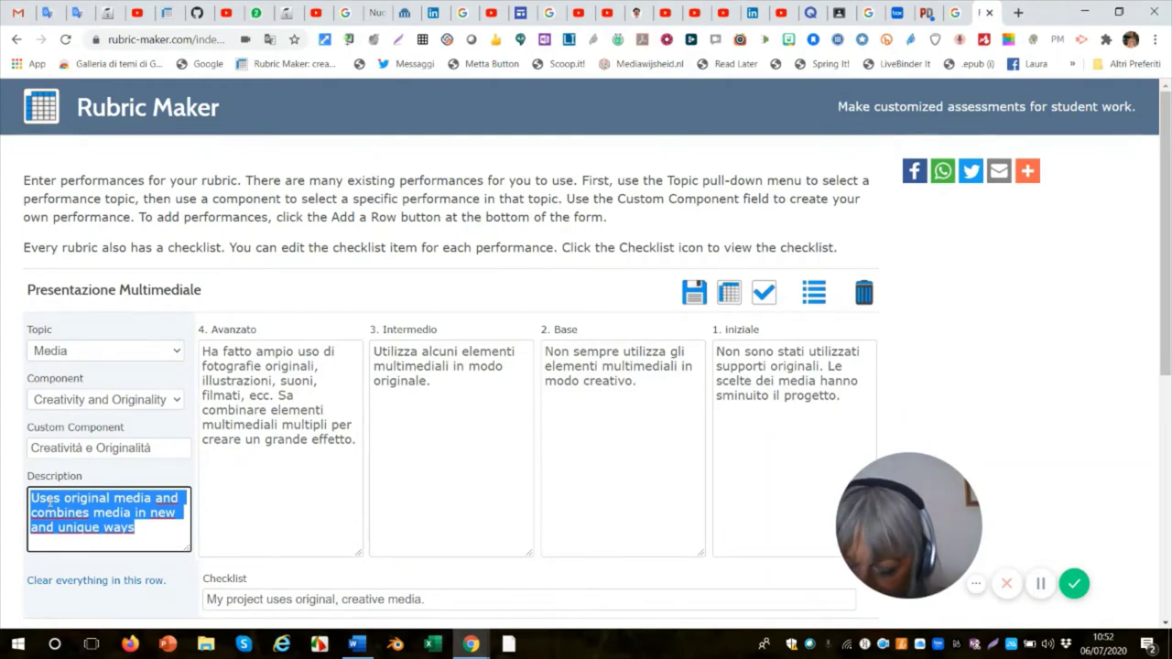
text(Usa)
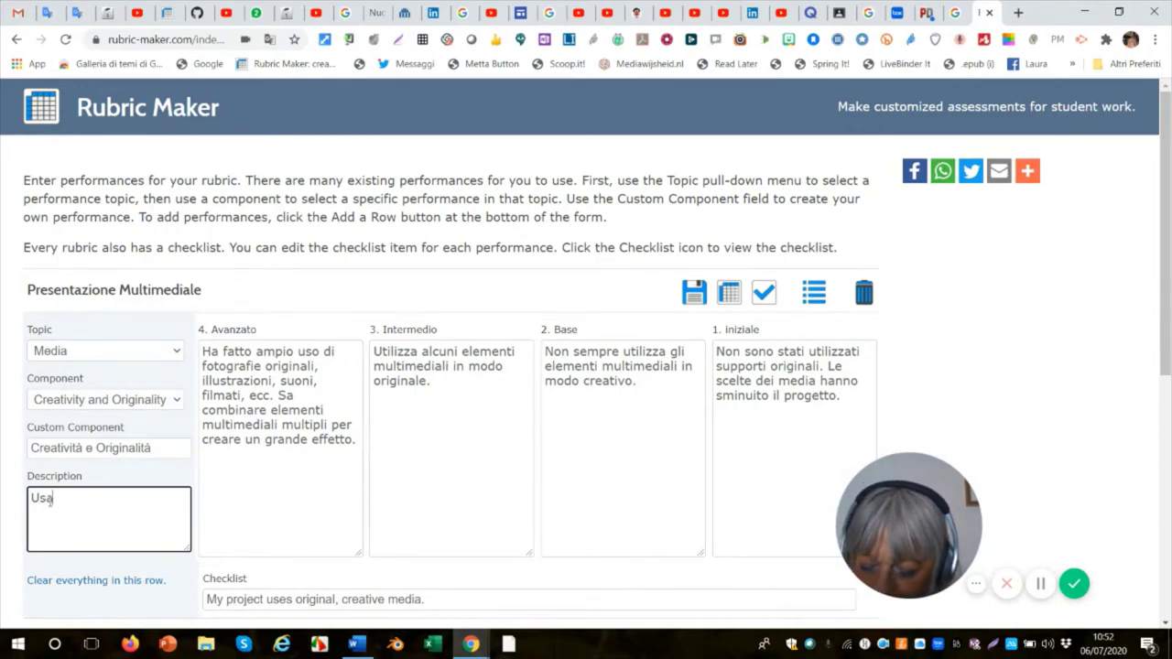
text(re i)
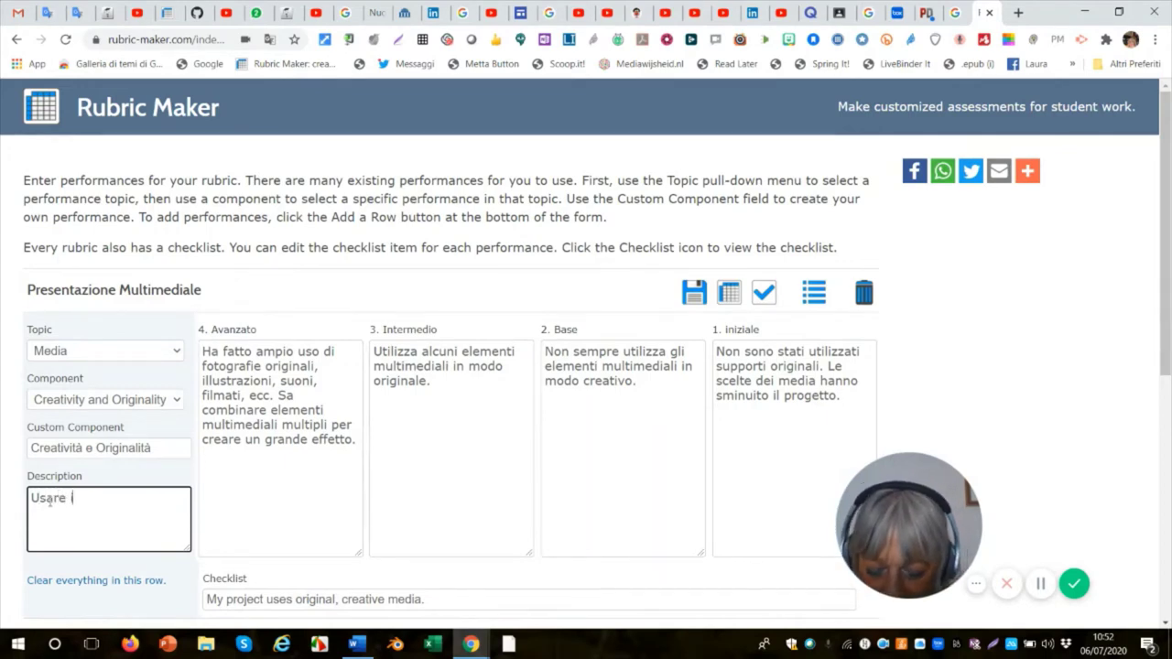
text( media )
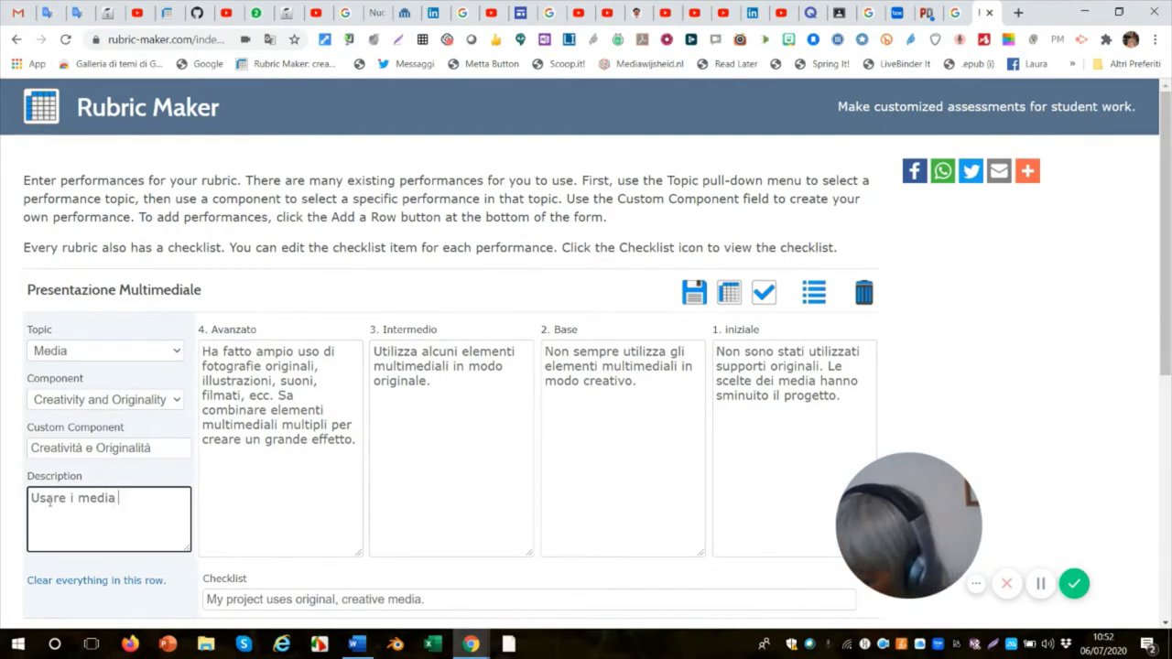
text(in)
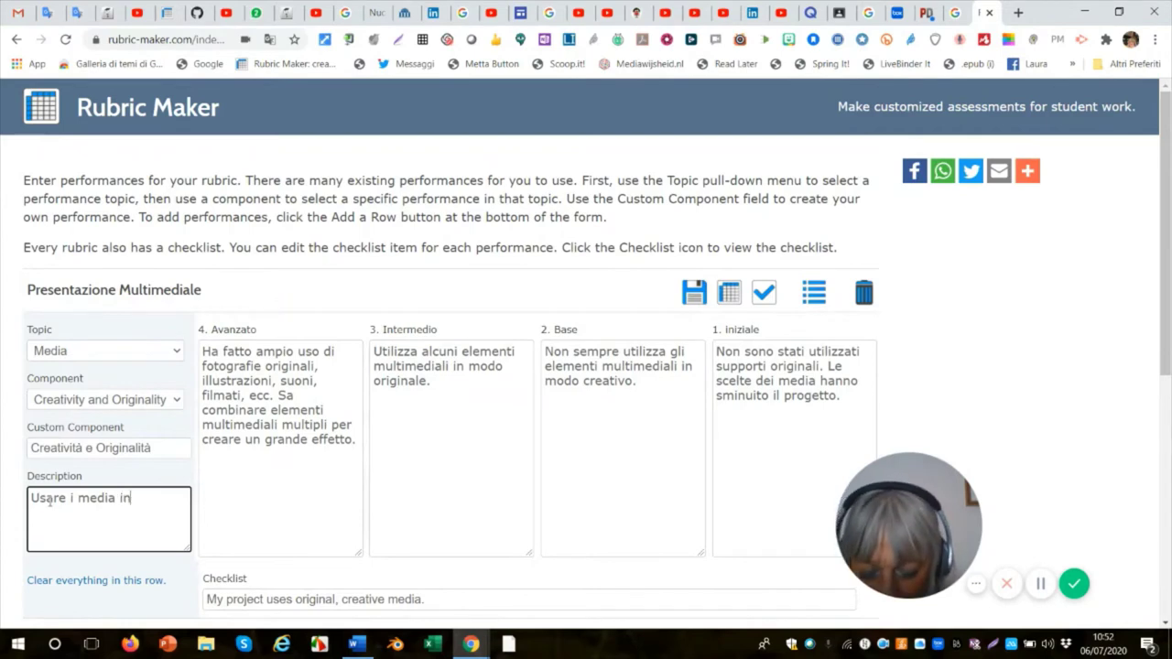
text( modo )
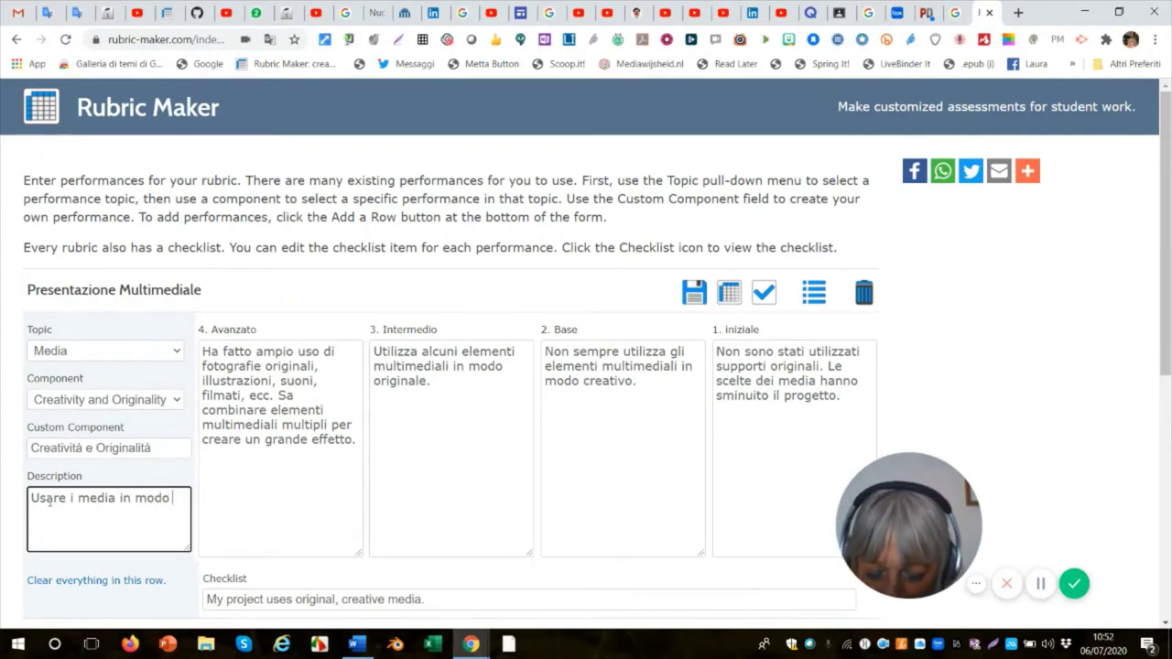
text(orig)
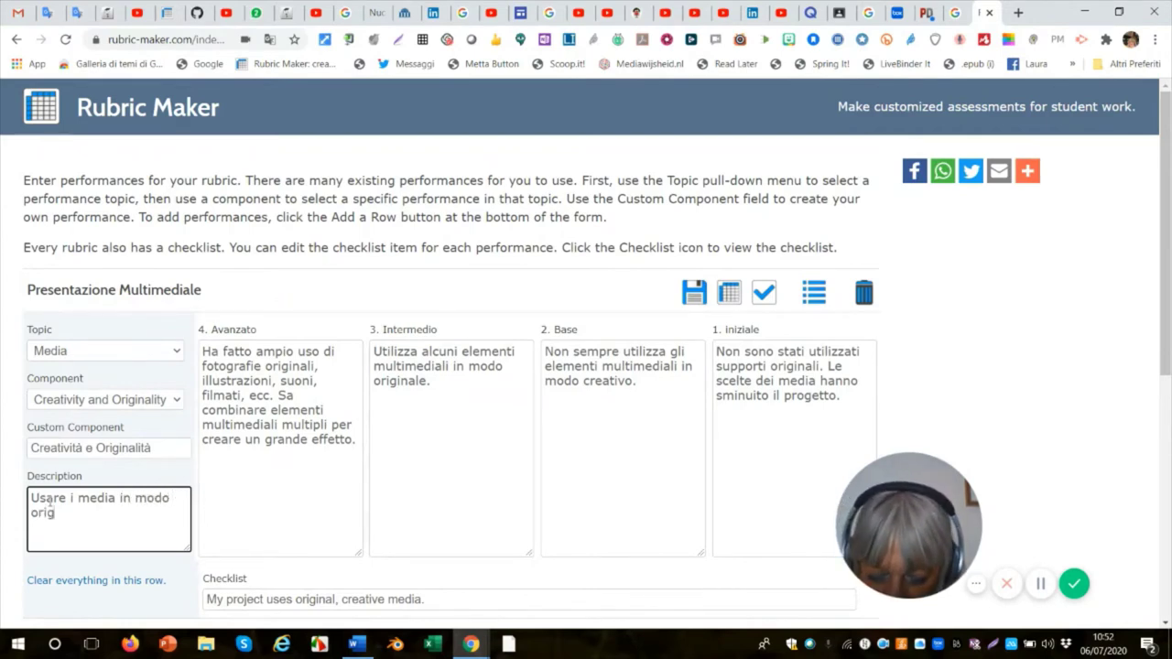
text(inale)
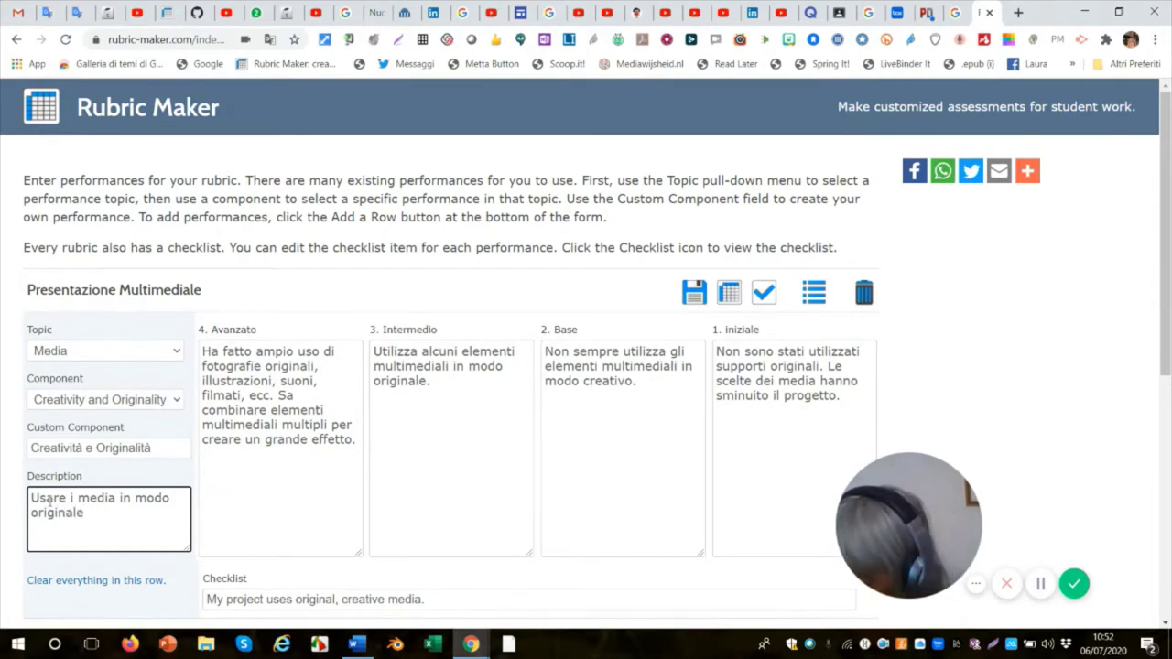
text( e)
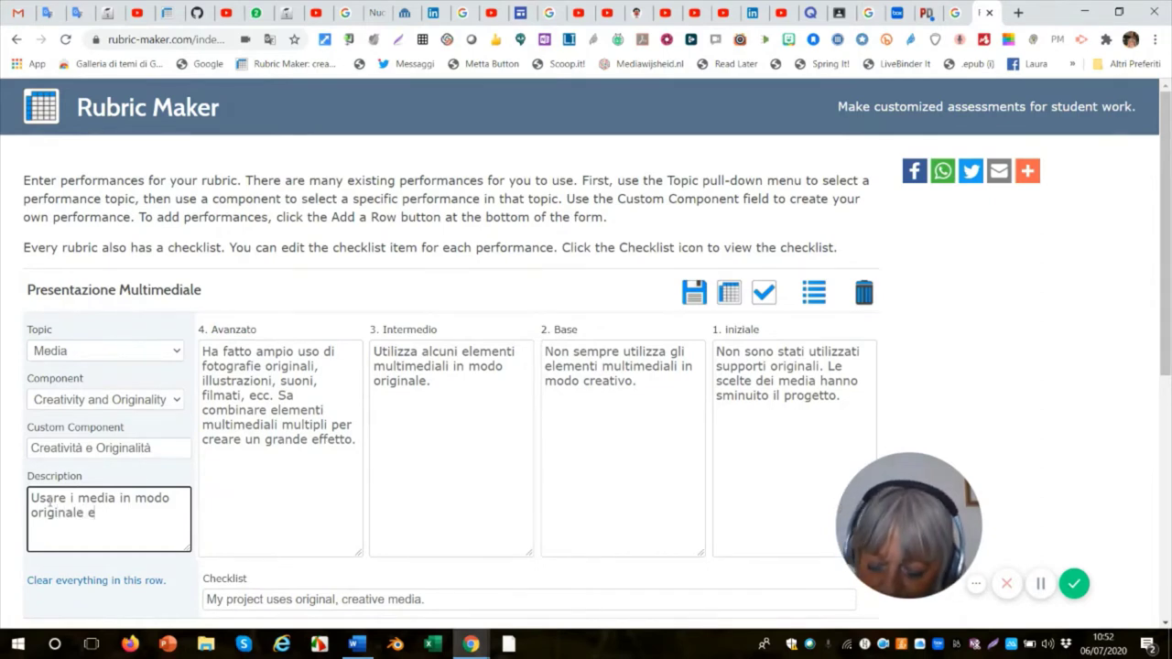
text( coinv)
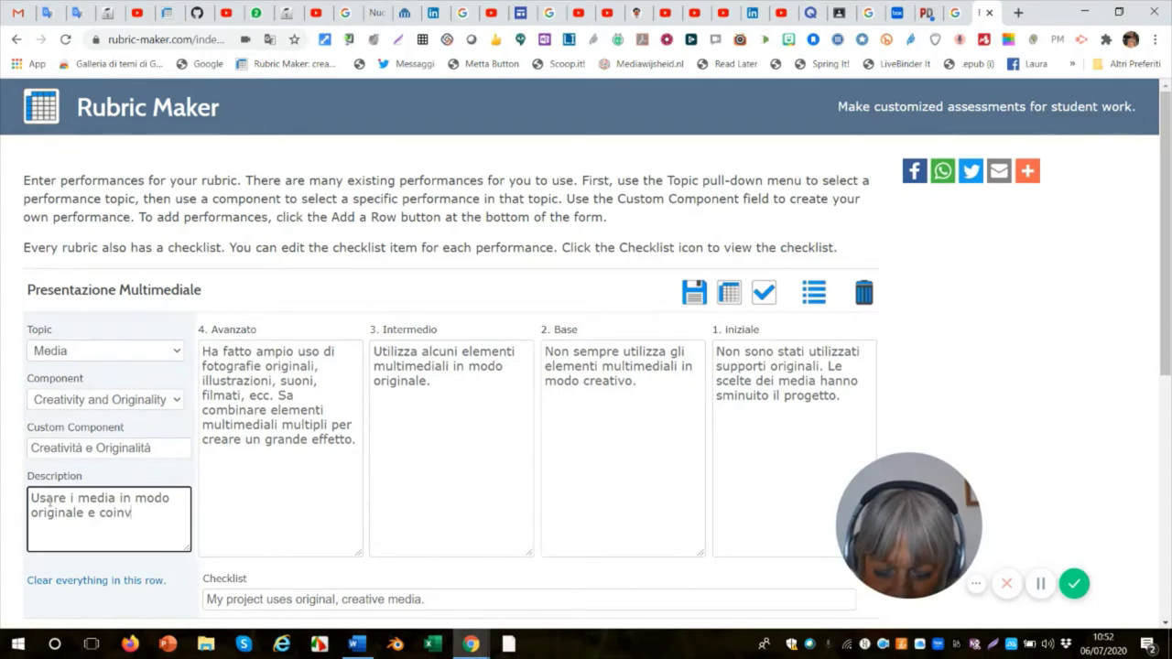
text(olgente)
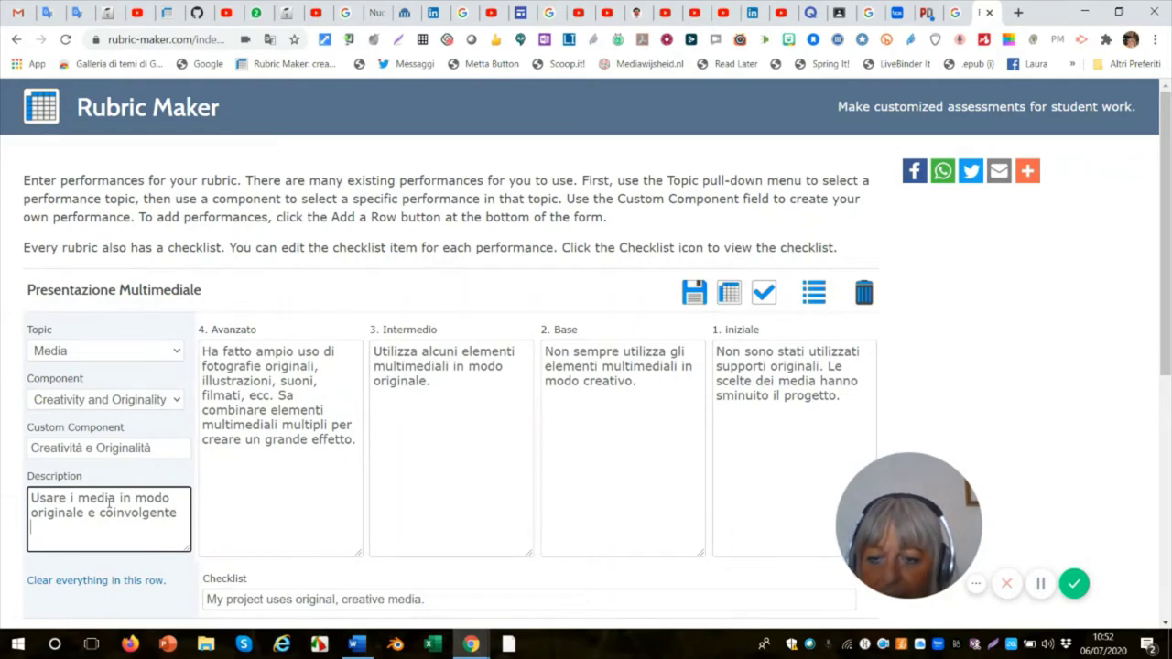
- Add another performance row below the Creatività e Originalità row
scroll(162, 478, down, 1)
scroll(163, 478, down, 3)
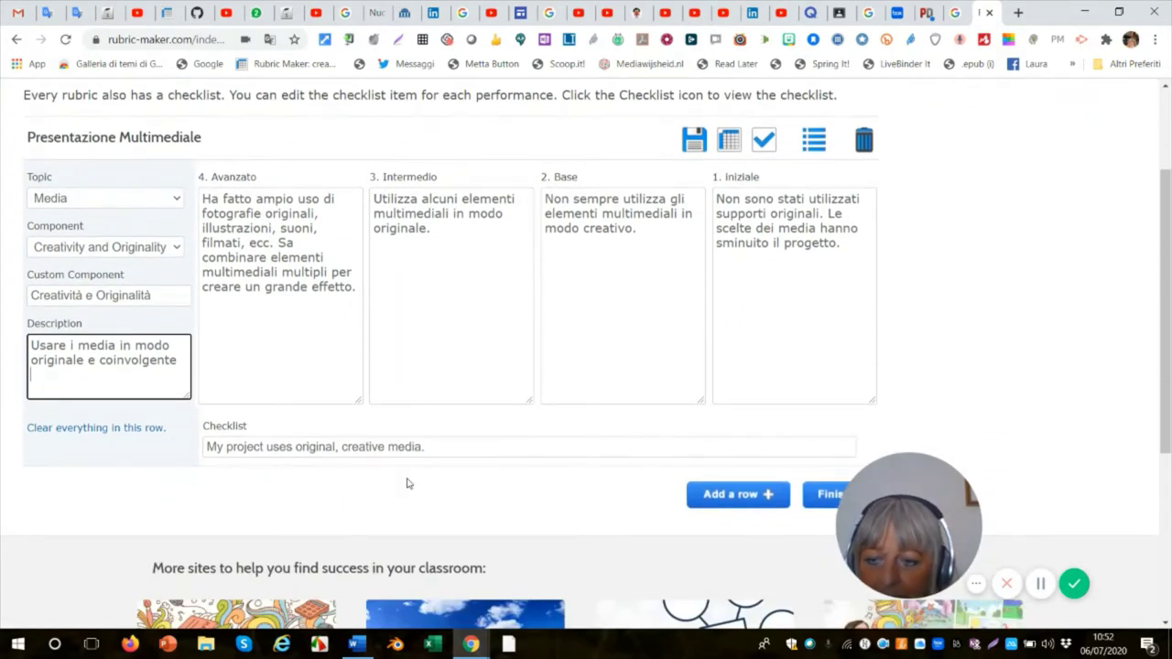
scroll(611, 472, down, 3)
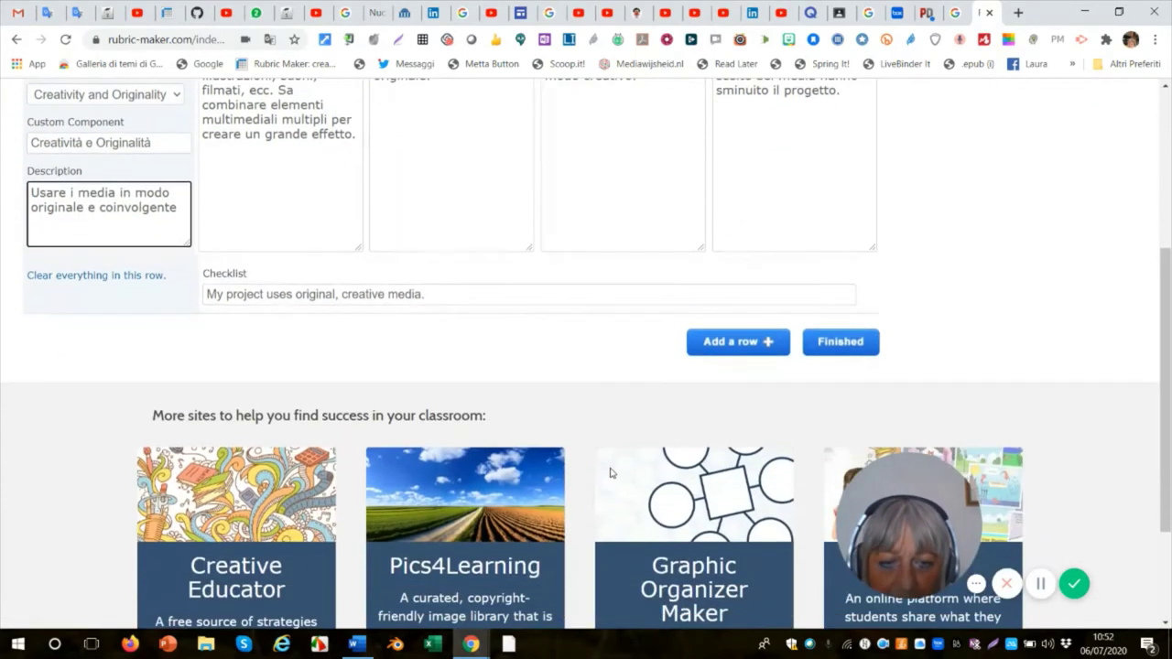
click(722, 344)
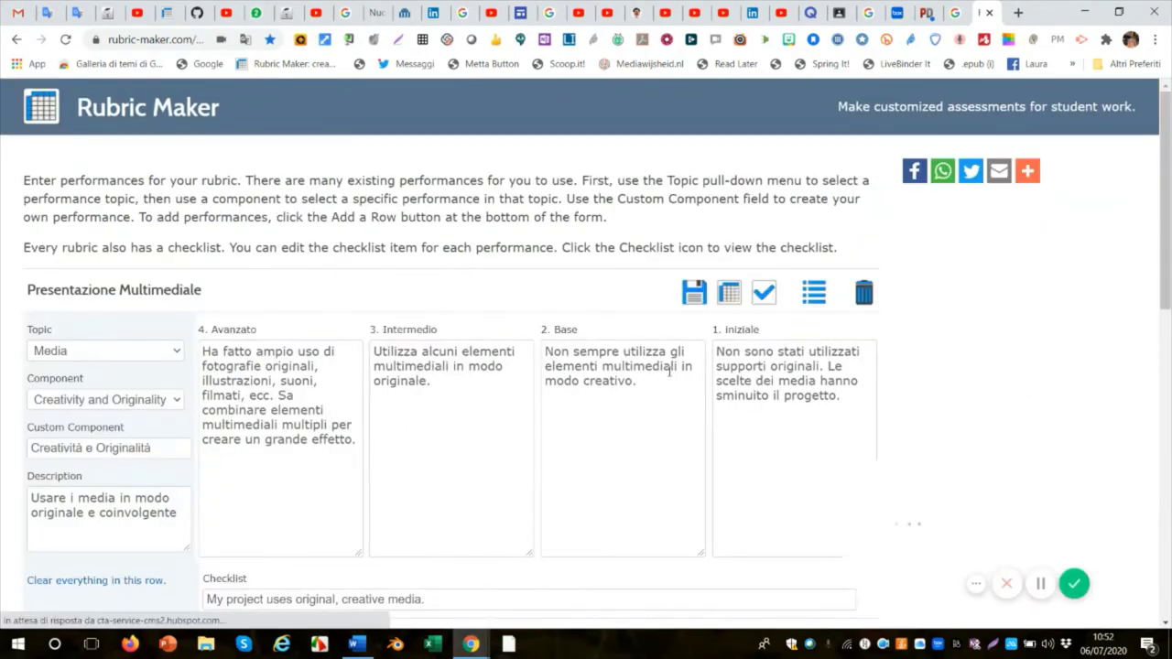
- Replace the Creatività e Originalità row's checklist item with a copy of its description, "Usare i media in modo originale e coinvolgente"
scroll(152, 427, down, 2)
scroll(152, 428, down, 1)
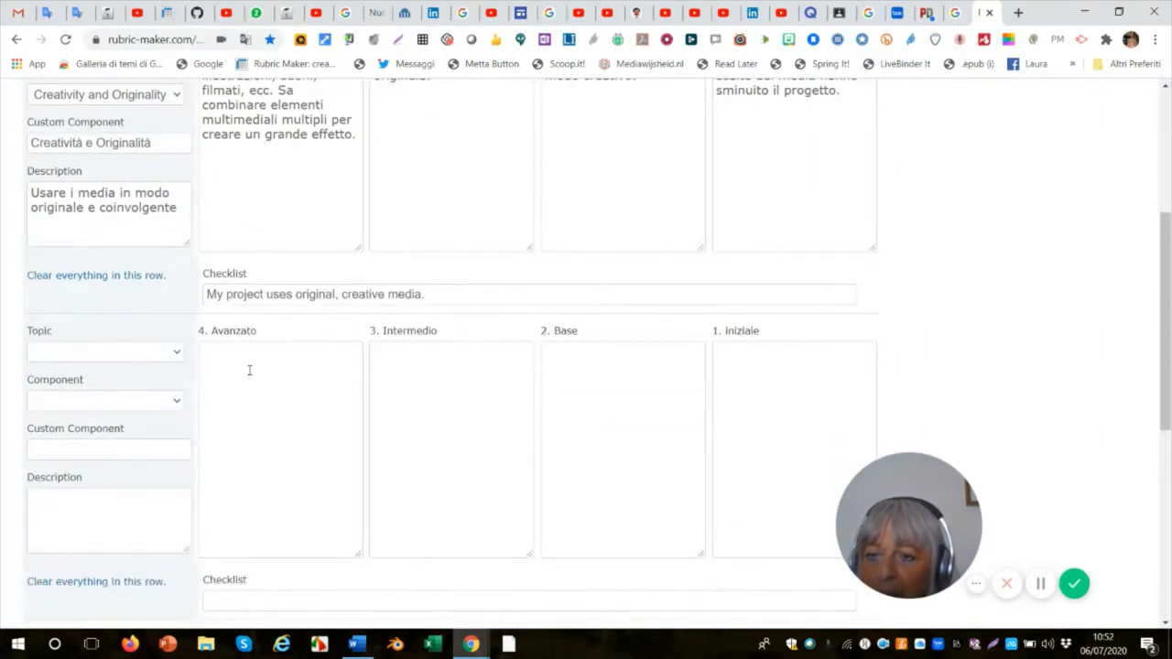
click(429, 296)
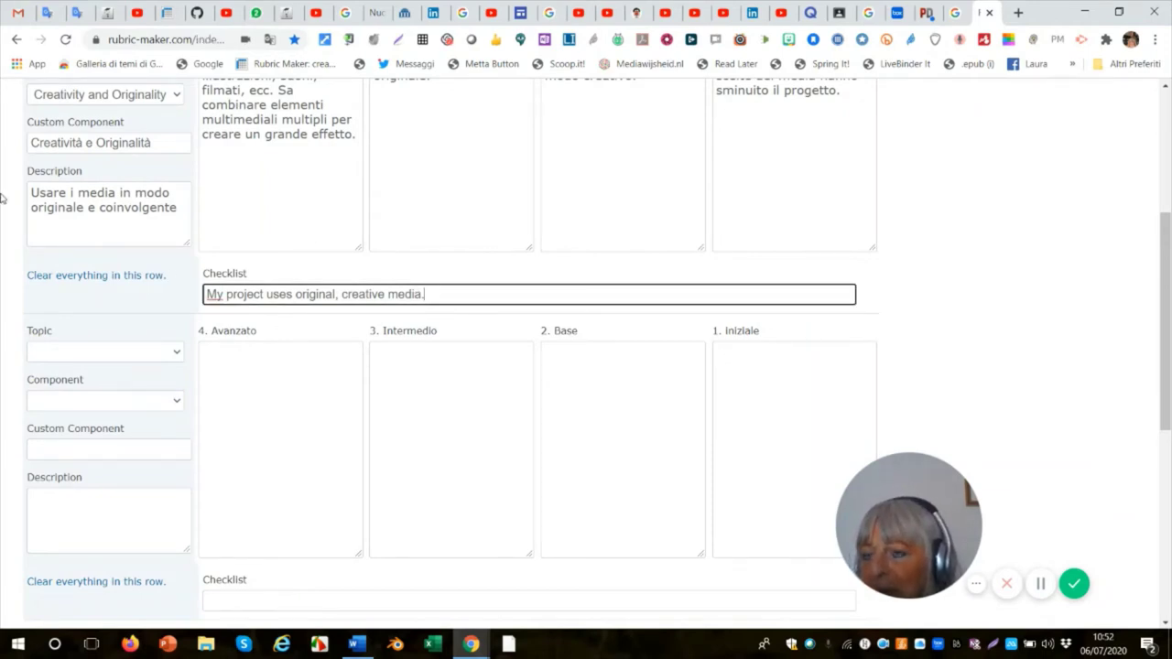
drag(183, 207, 28, 202)
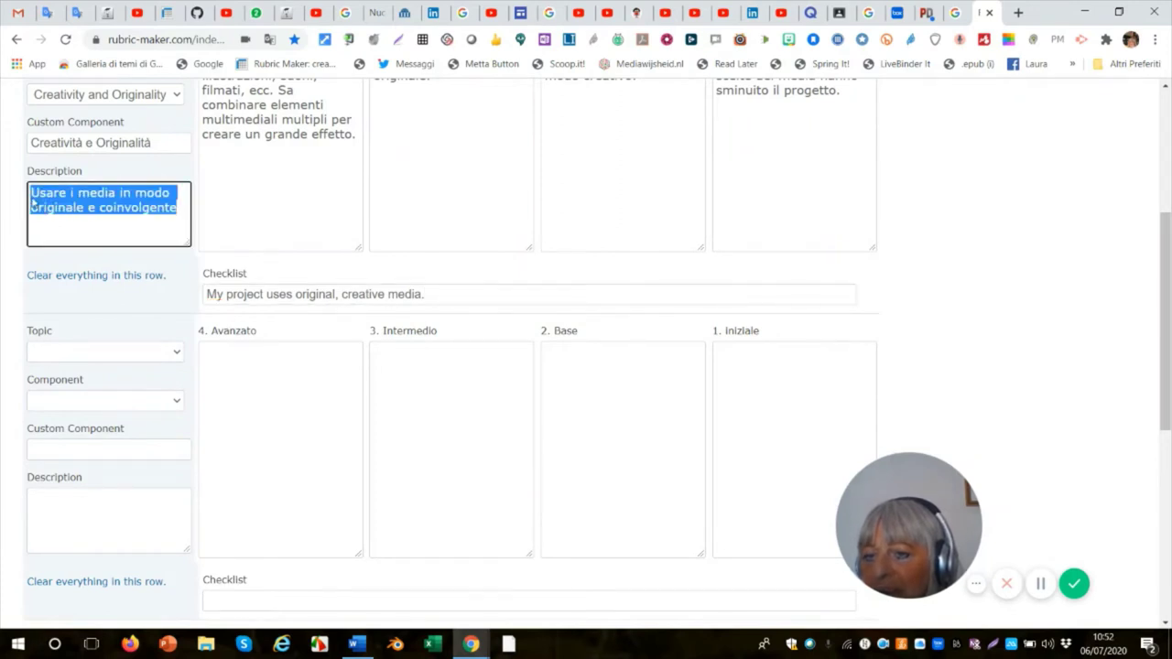
right_click(46, 196)
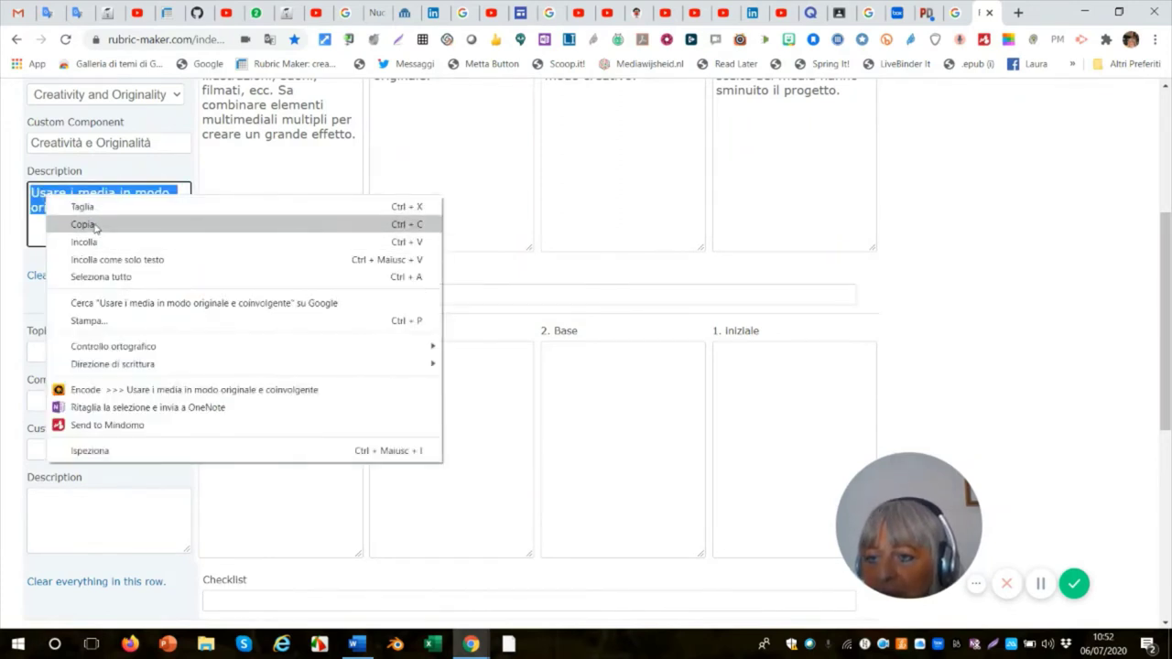
click(87, 224)
drag(448, 295, 208, 296)
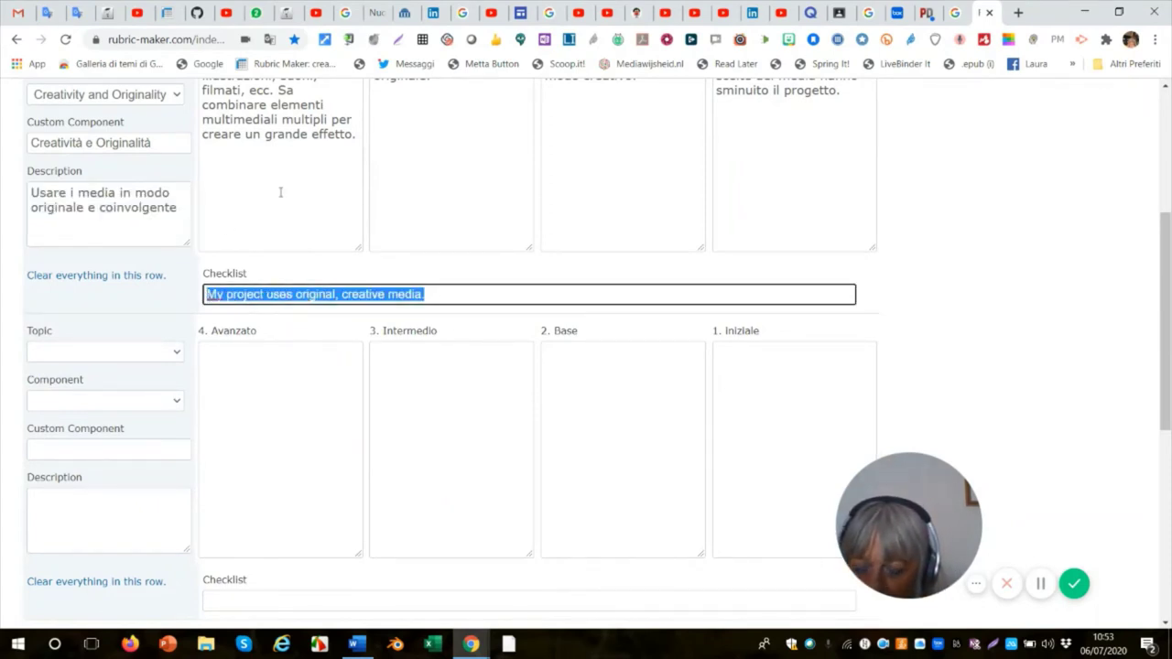
key(ctrl+v)
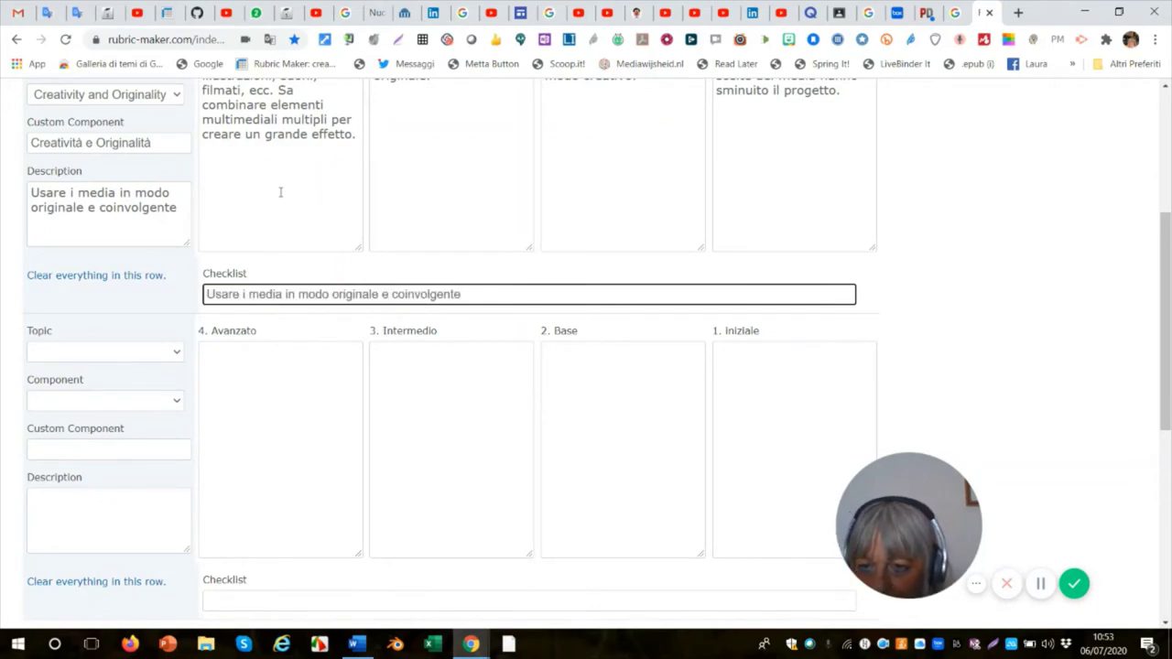
- Set the new empty row's topic to Oral Presentation and its component to Audience
click(177, 354)
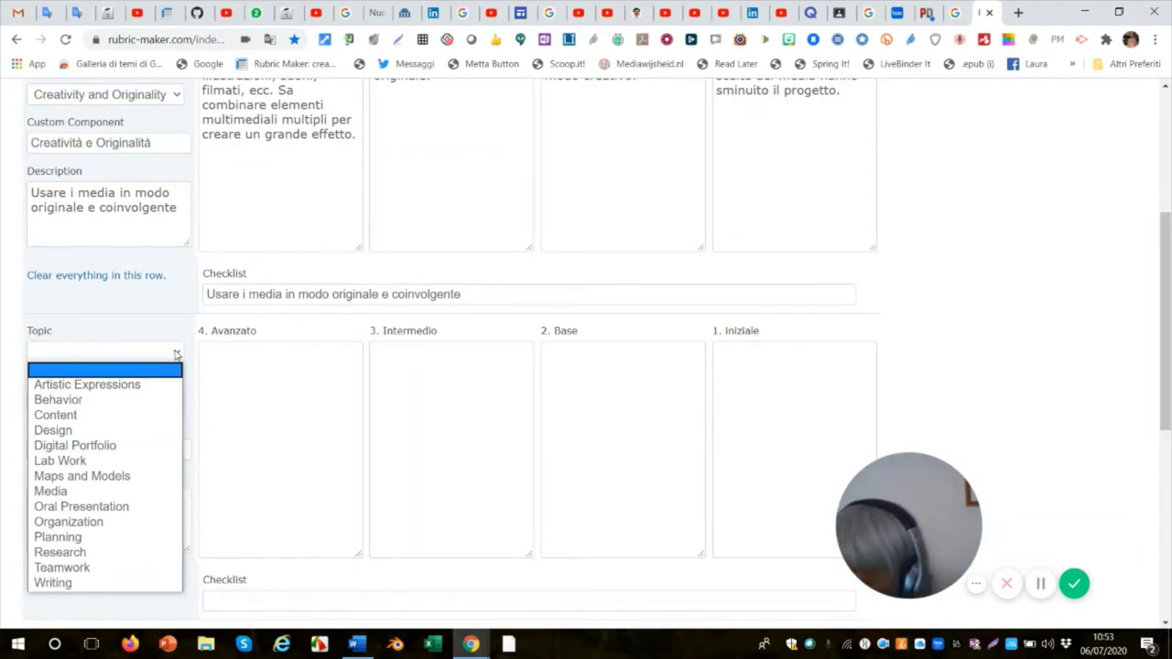
click(111, 508)
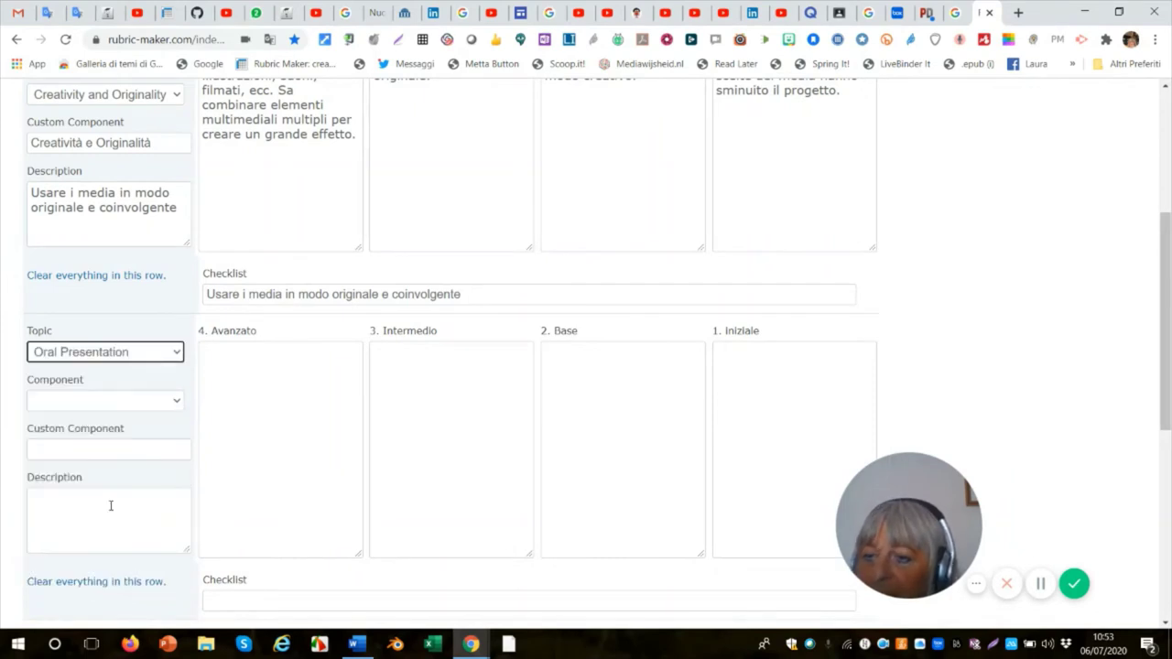
click(177, 401)
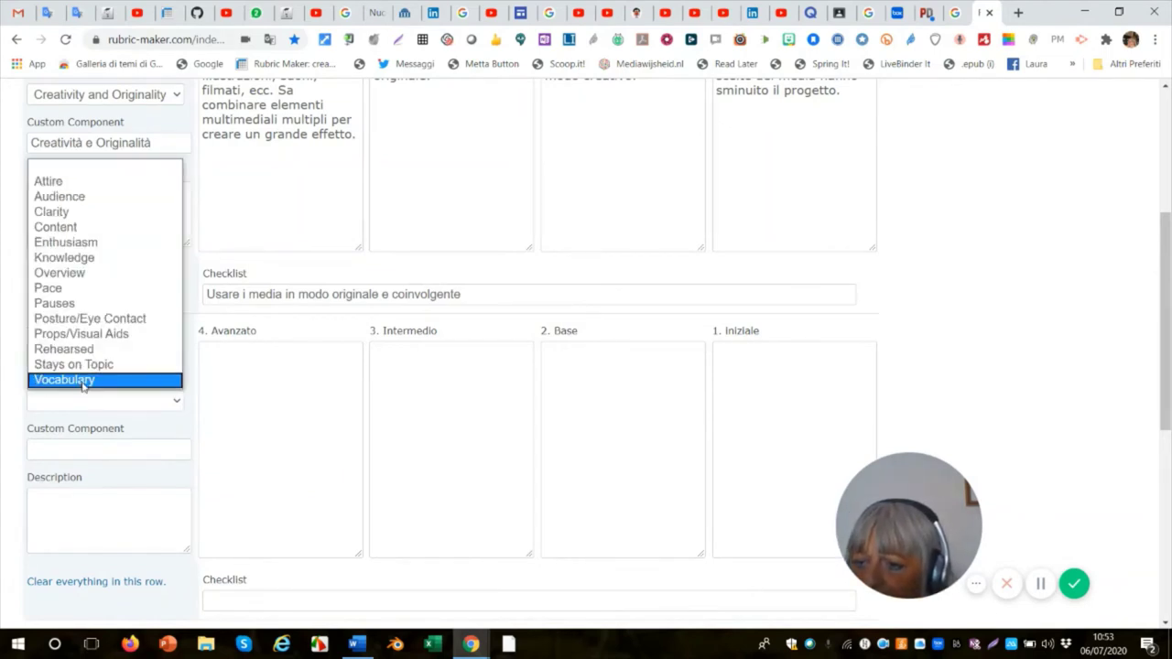
click(68, 198)
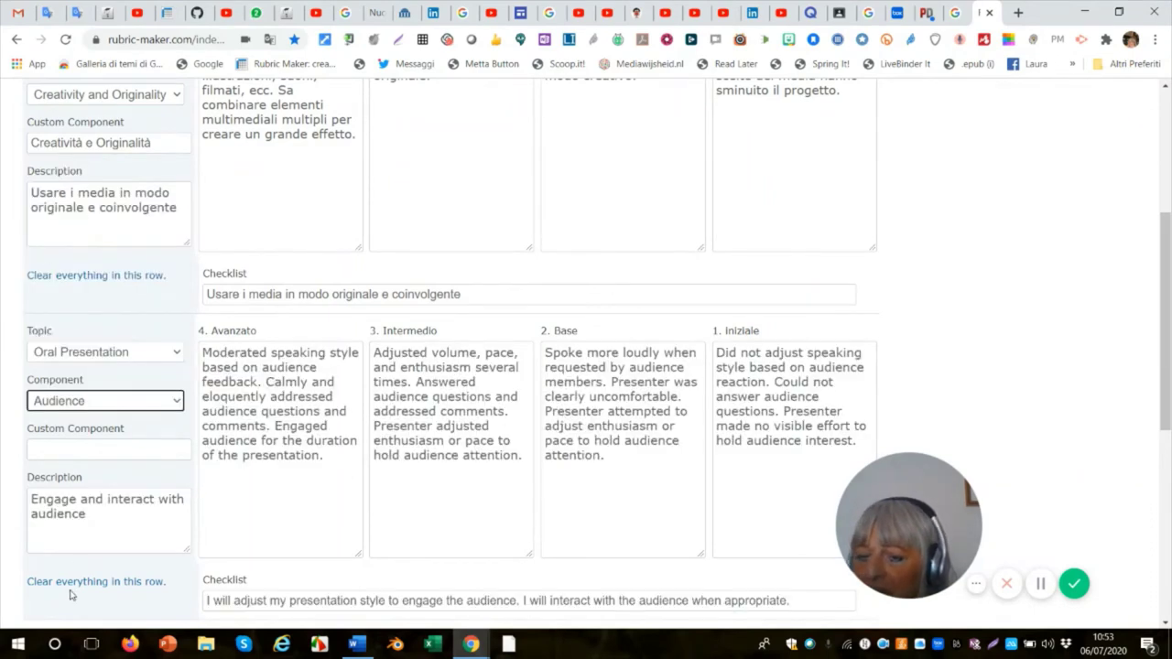
- Enter "Coinvolgere il pubblico ed interagire" as the Audience row's custom component, submit the form, and reopen the Presentazione Multimediale rubric for editing
click(106, 449)
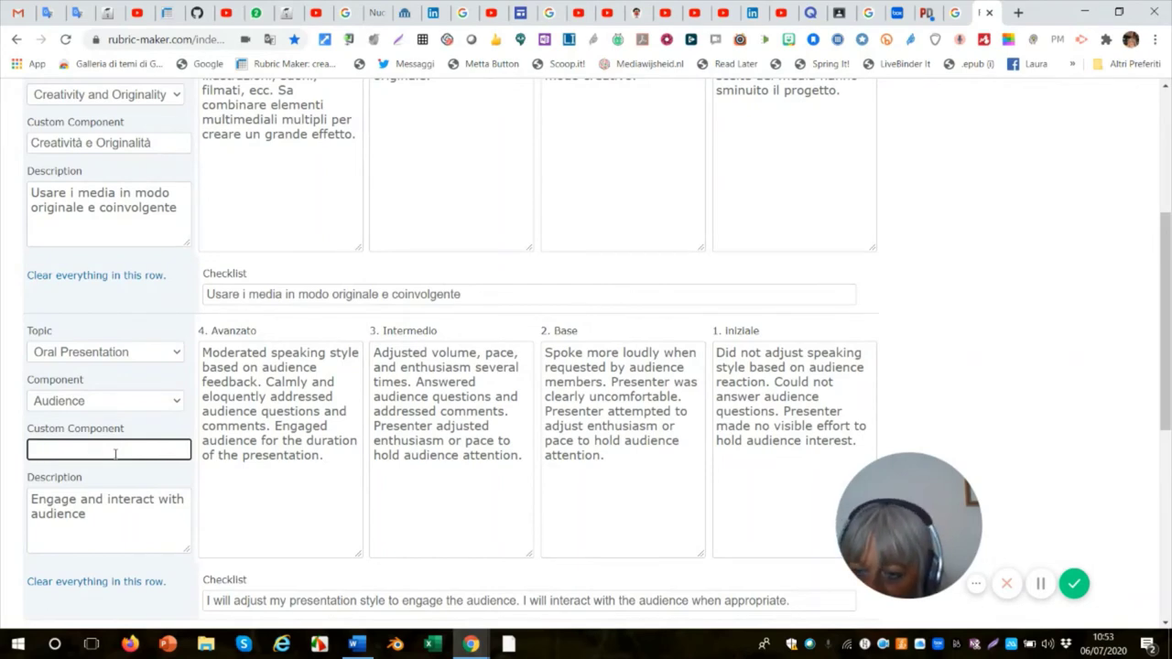
text(C)
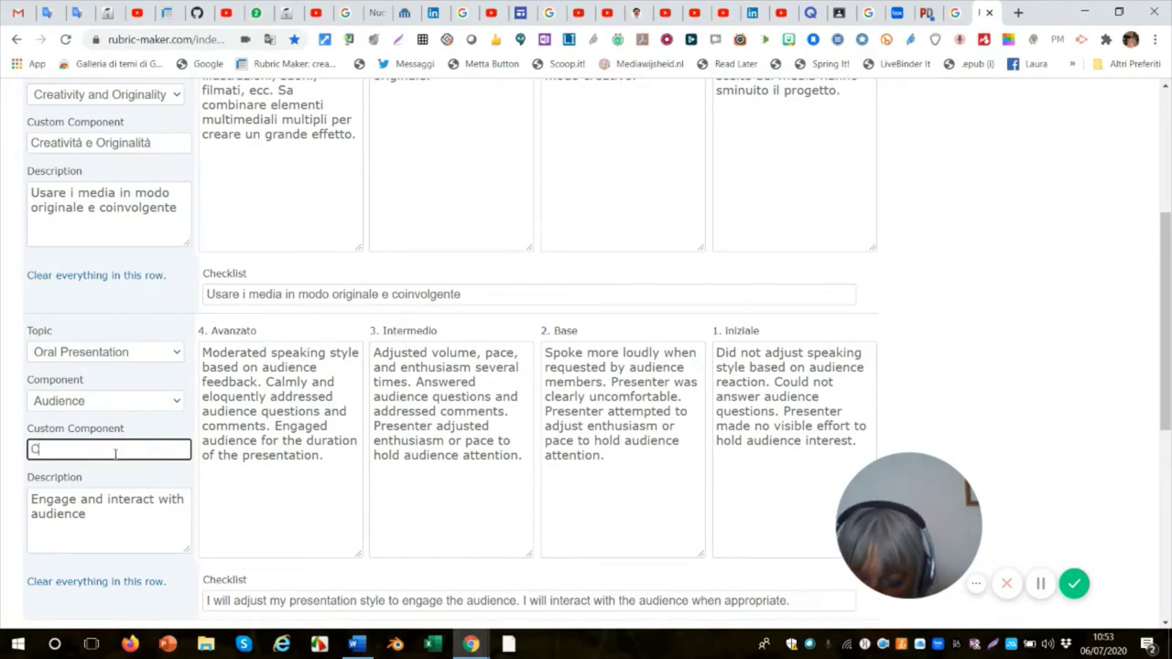
text(oinv)
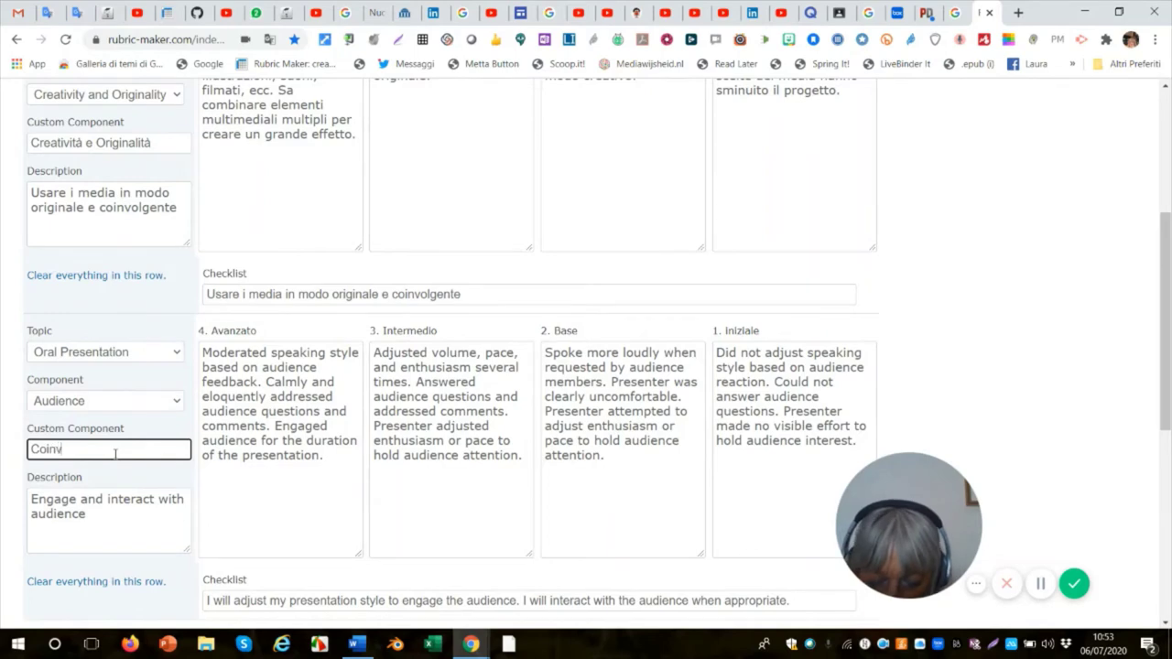
text(olgere )
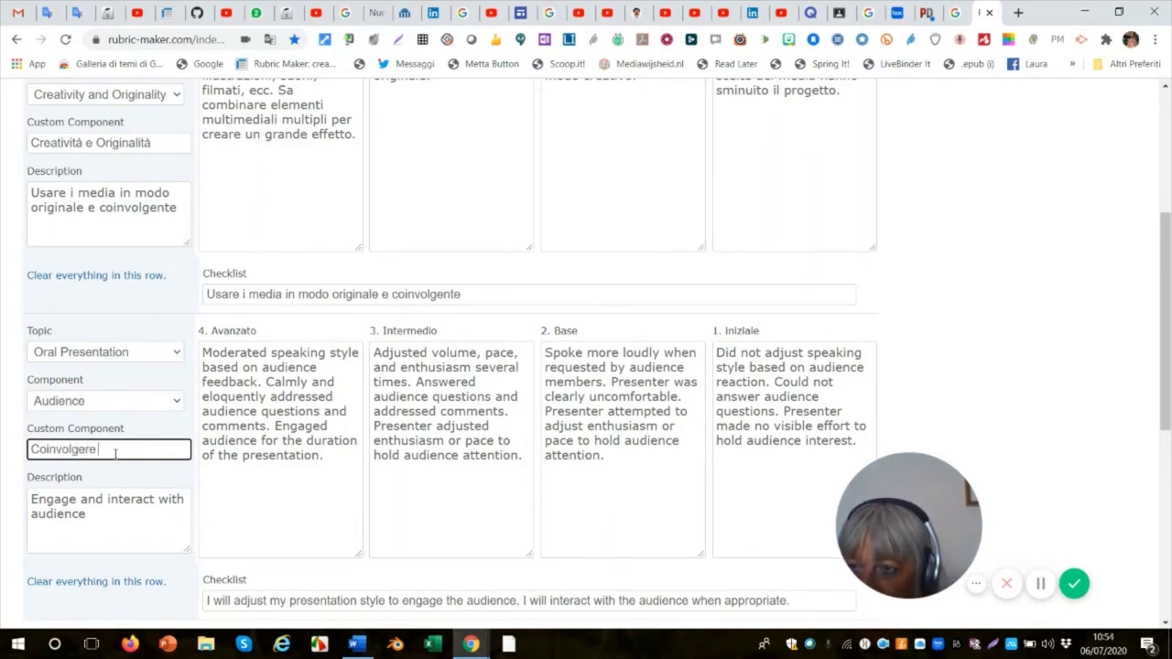
text(il)
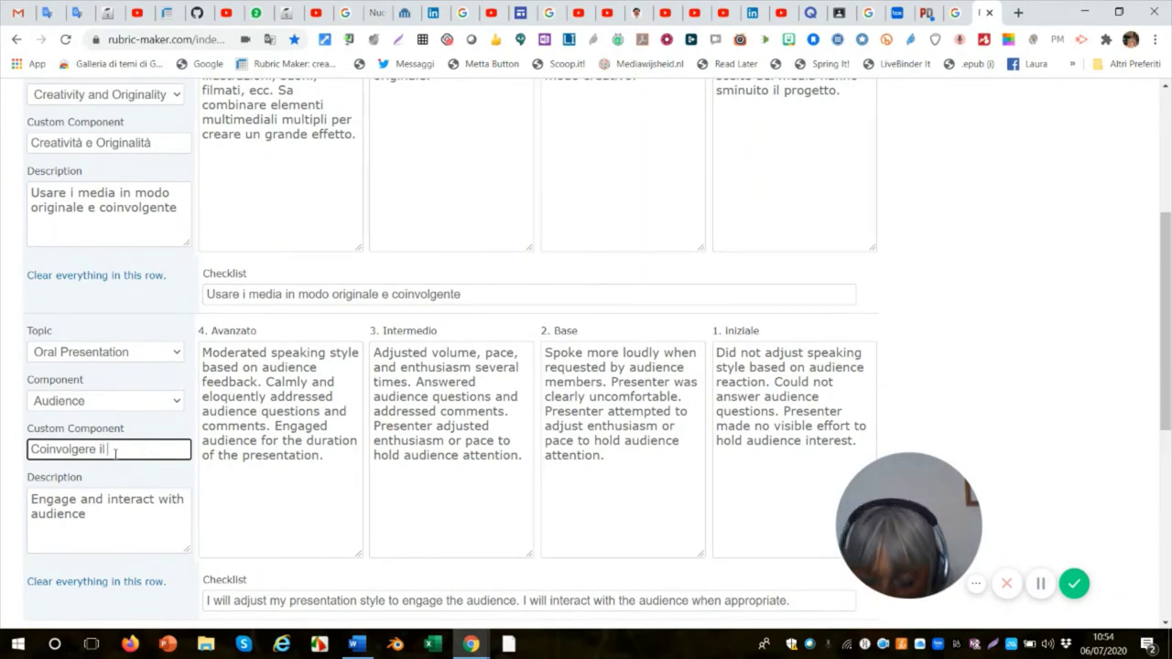
text( pubbl)
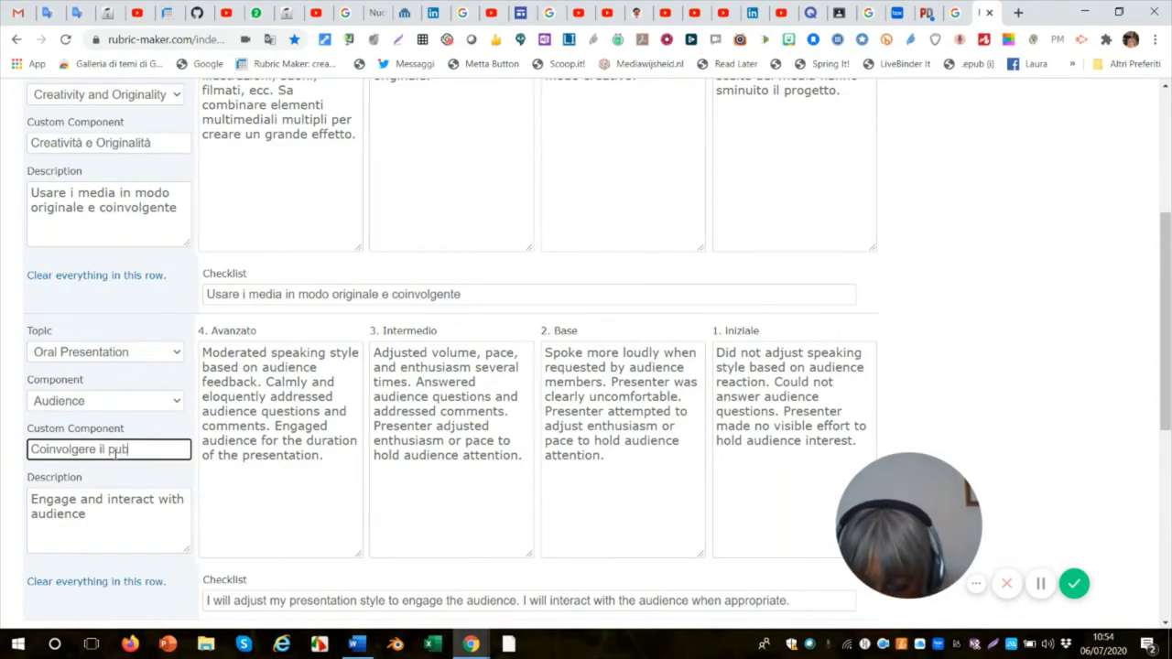
text(ico )
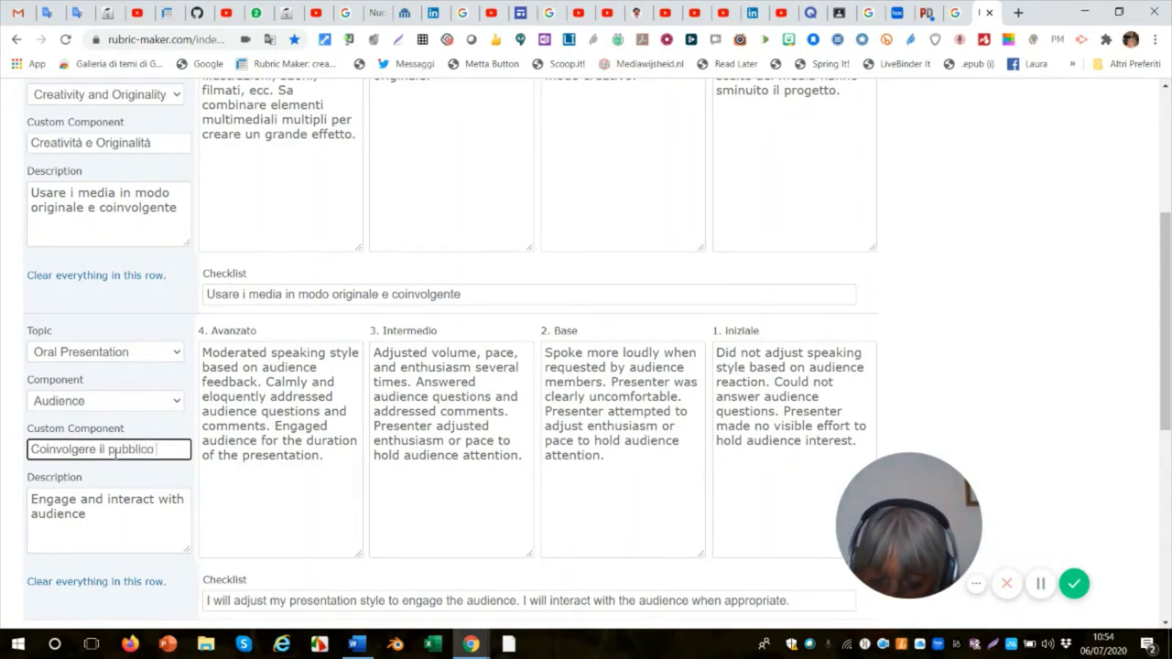
text(ed in)
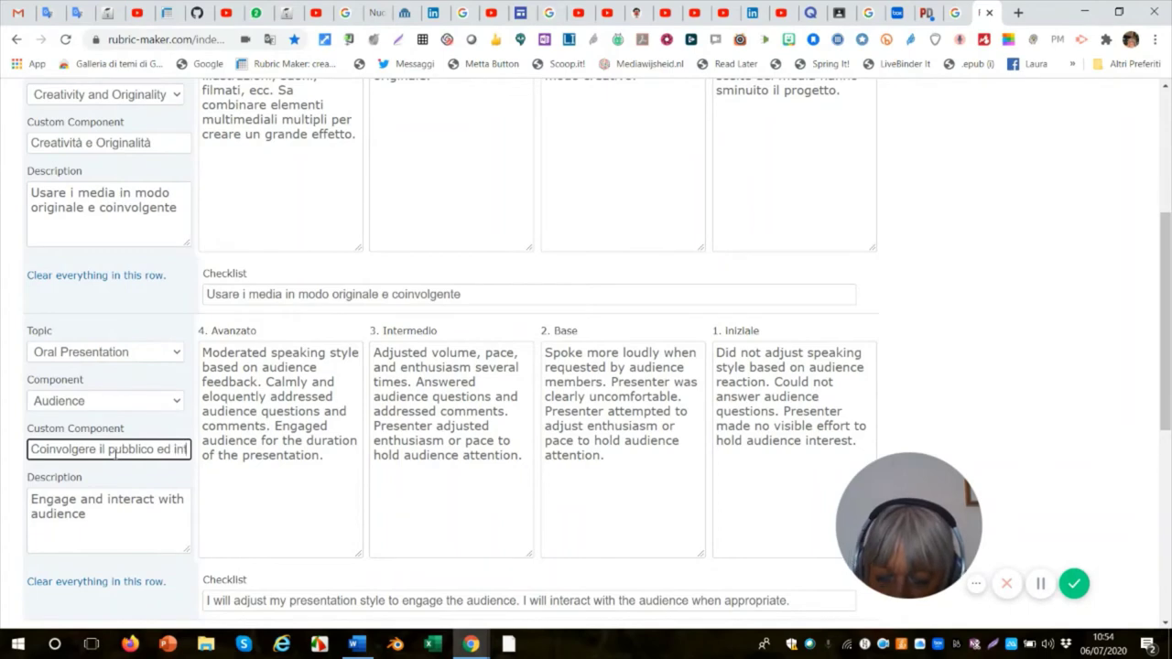
text(tera)
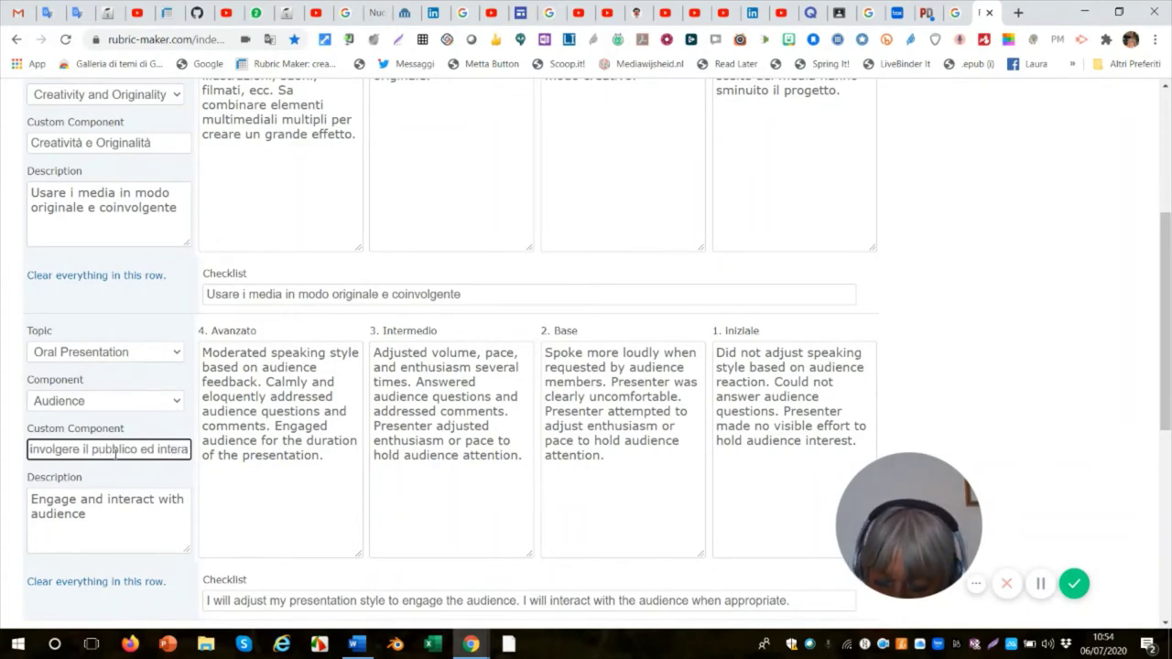
text(gire)
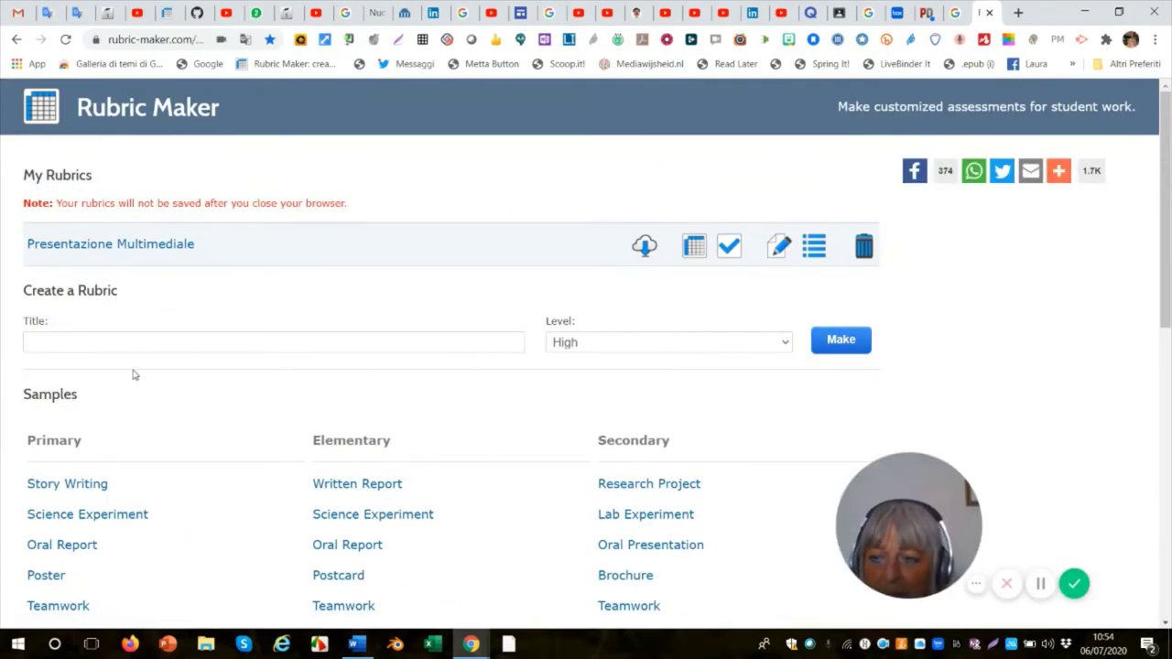
click(774, 259)
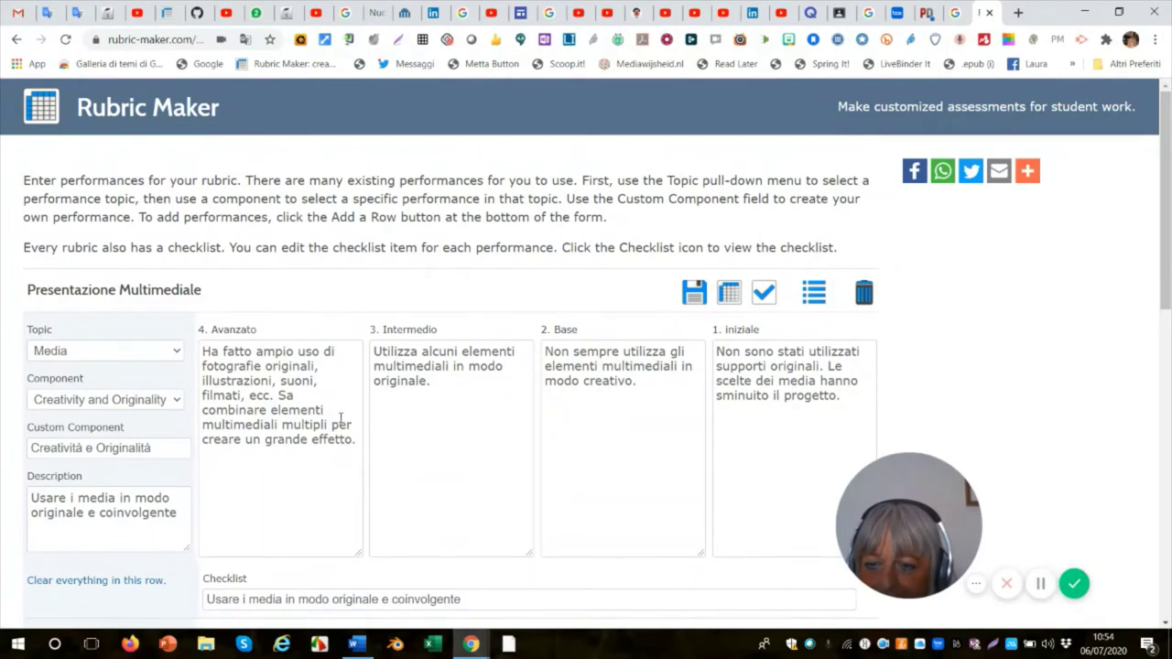
- Replace the Audience row's 4. Avanzato text with the Italian version beginning "Stile di conversazione basato sul feedback del pubblico"
scroll(335, 439, down, 4)
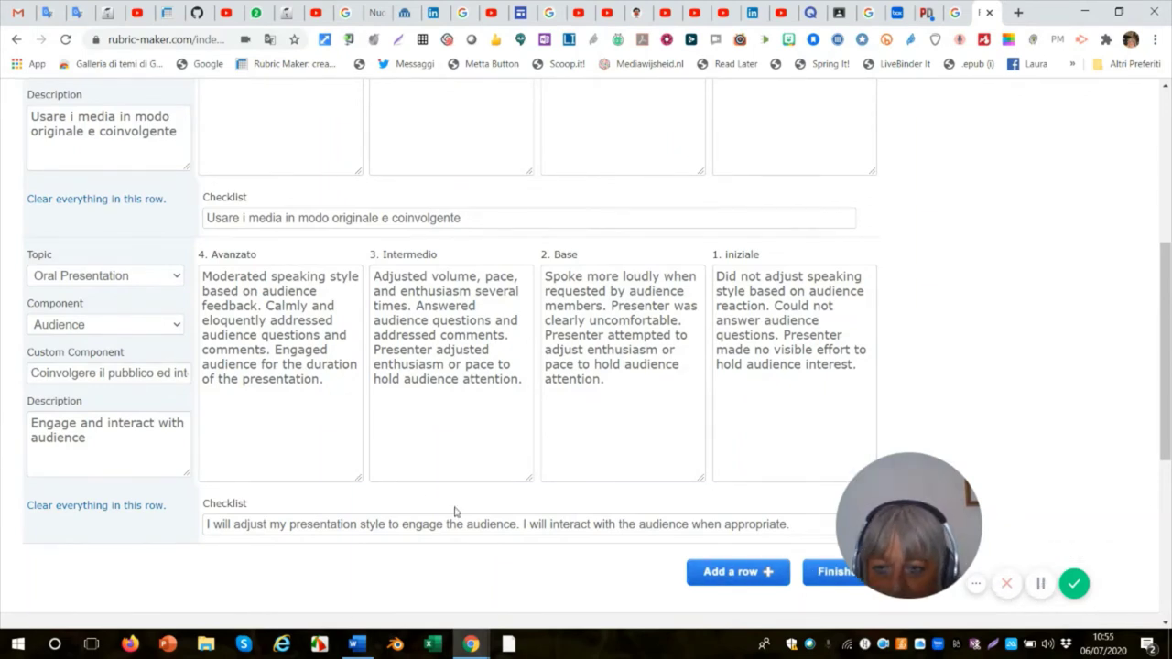
drag(326, 381, 205, 266)
key(ctrl+v)
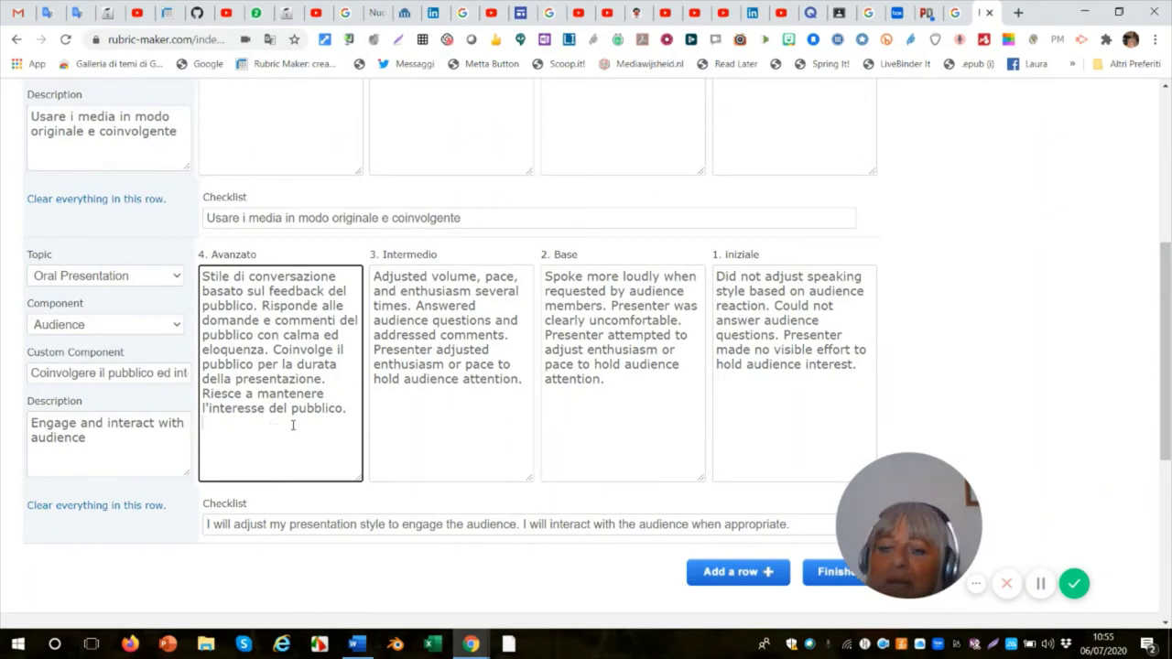
- Replace the Audience row's 3. Intermedio text with the Italian version beginning "Volume, ritmo ed entusiasmo sono adeguati il più delle volte", ending with a period
click(494, 384)
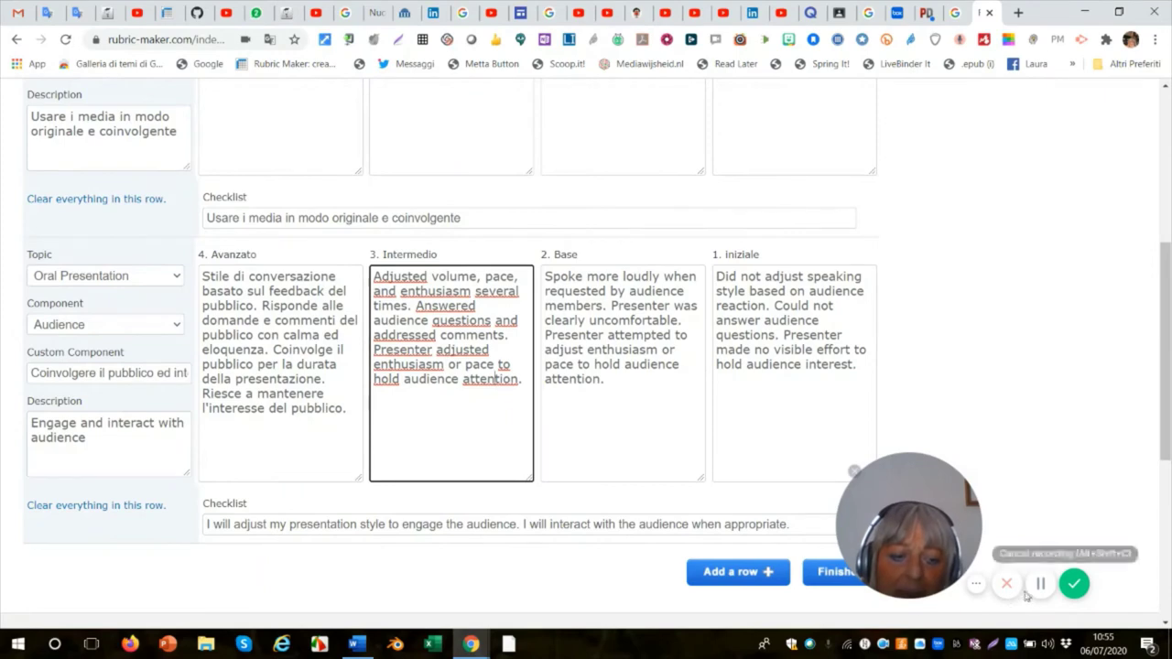
click(522, 378)
drag(522, 378, 367, 263)
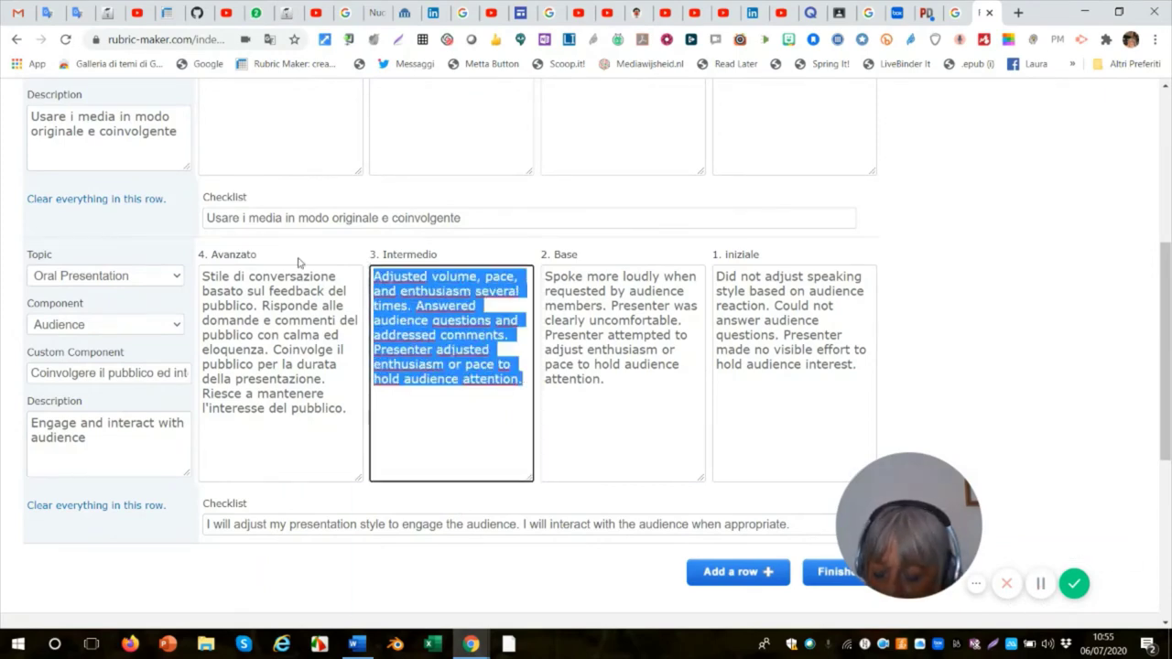
key(ctrl+v)
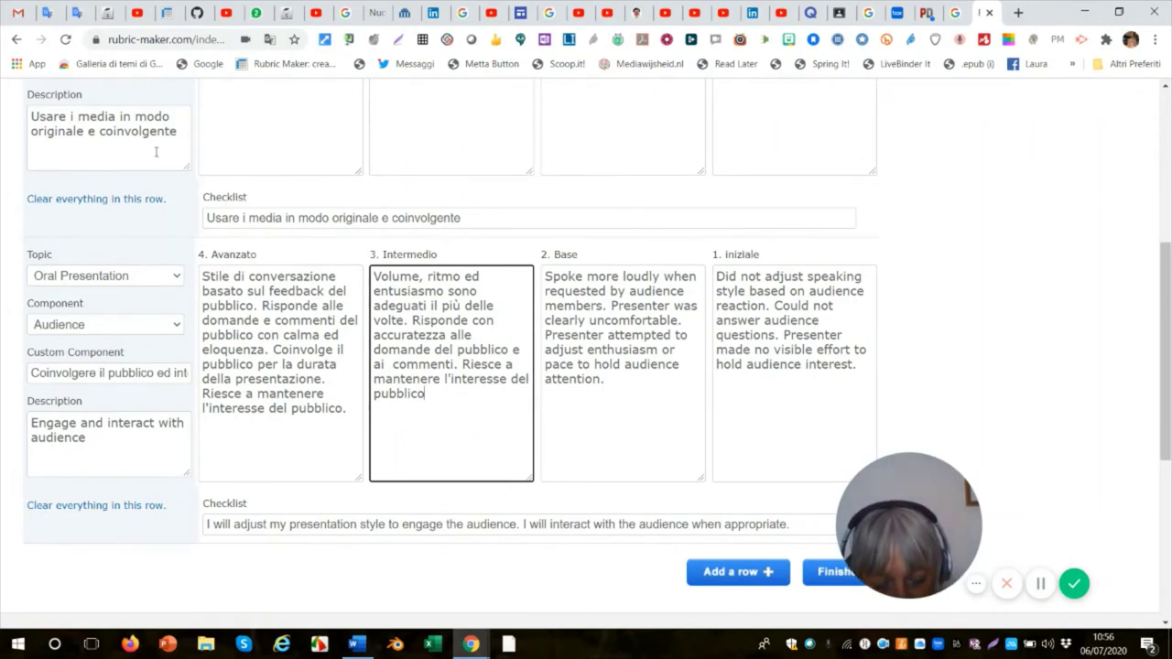
text(.)
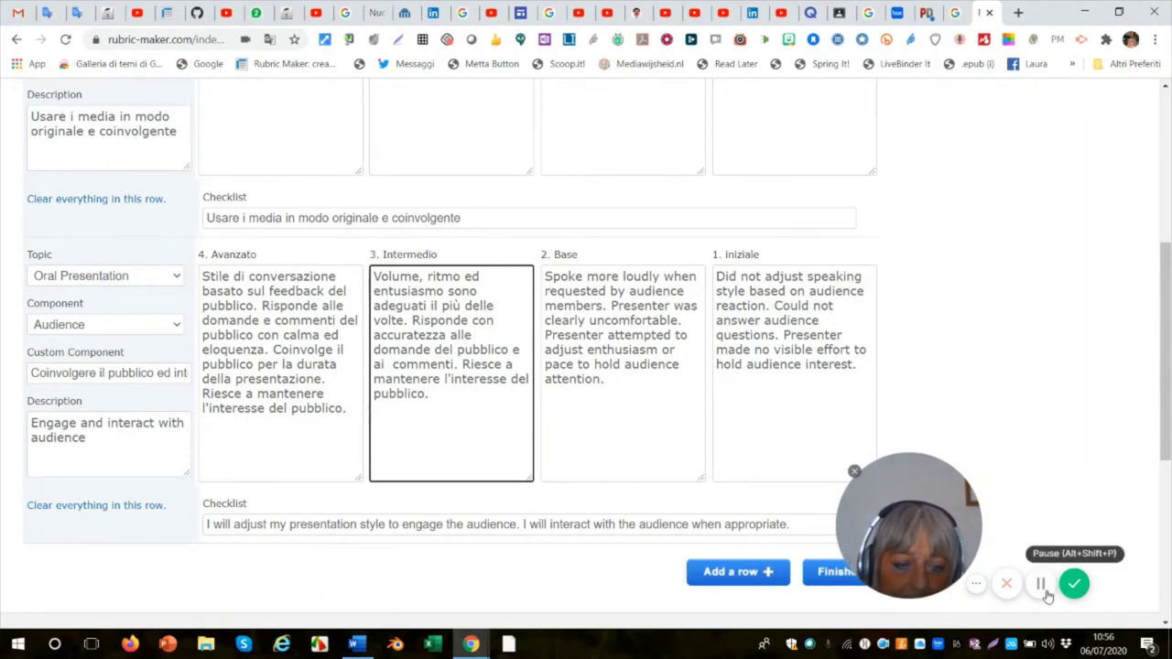
click(1046, 586)
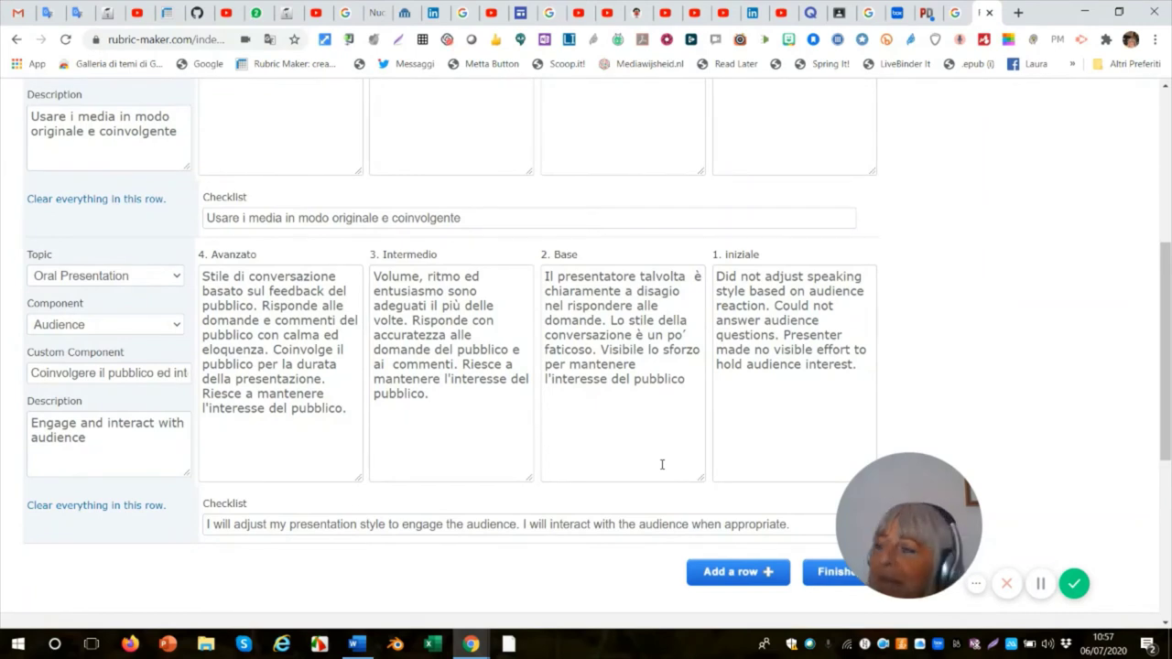
- Add a period at the end of the Audience row's 2. Base text, after "l'interesse del pubblico"
click(687, 381)
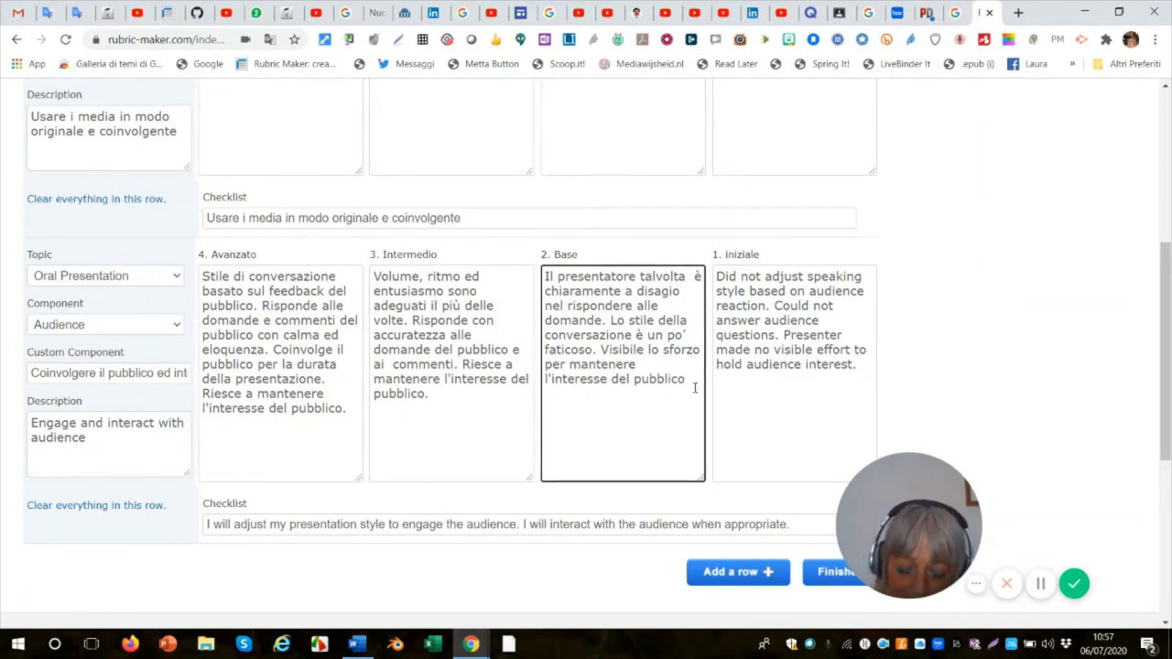
text(.)
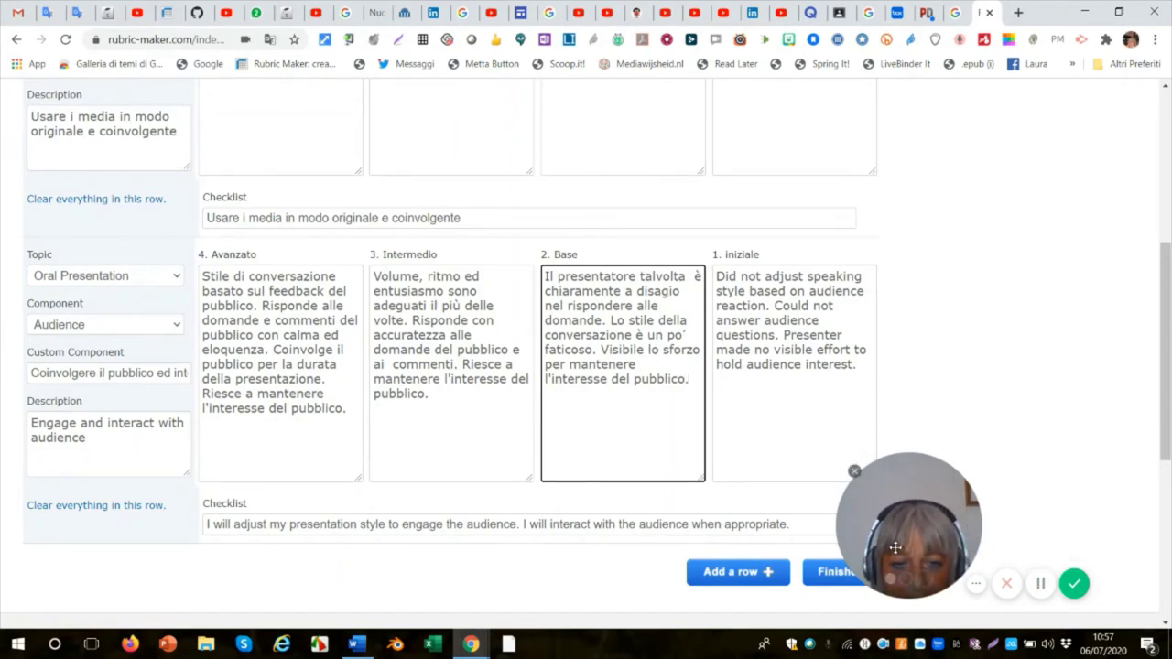
- Replace the Audience row's 1. iniziale text with the Italian version beginning "Non ha adattato lo stile del parlato in rapporto alla reazione del pubblico"
click(786, 386)
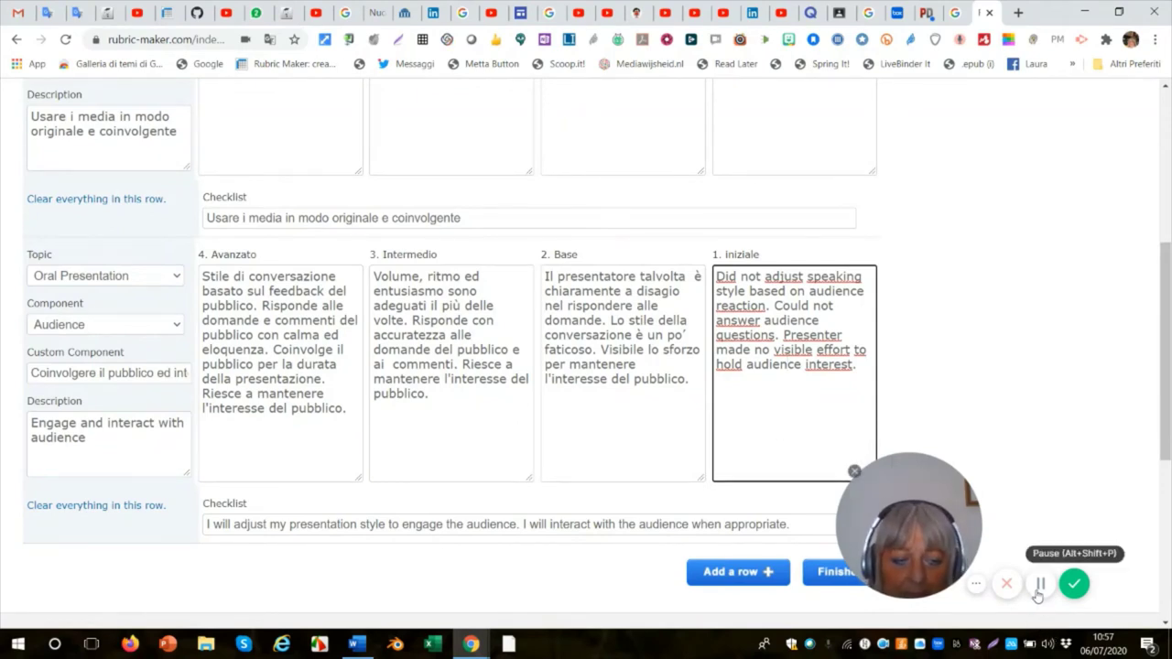
click(858, 369)
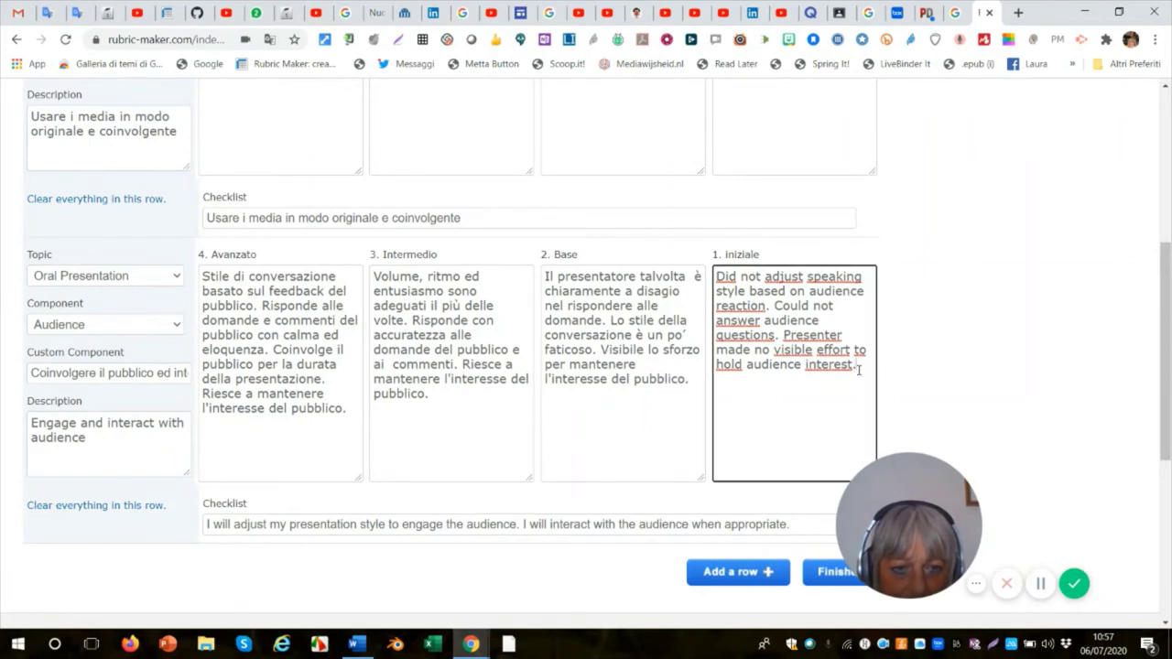
drag(859, 369, 719, 264)
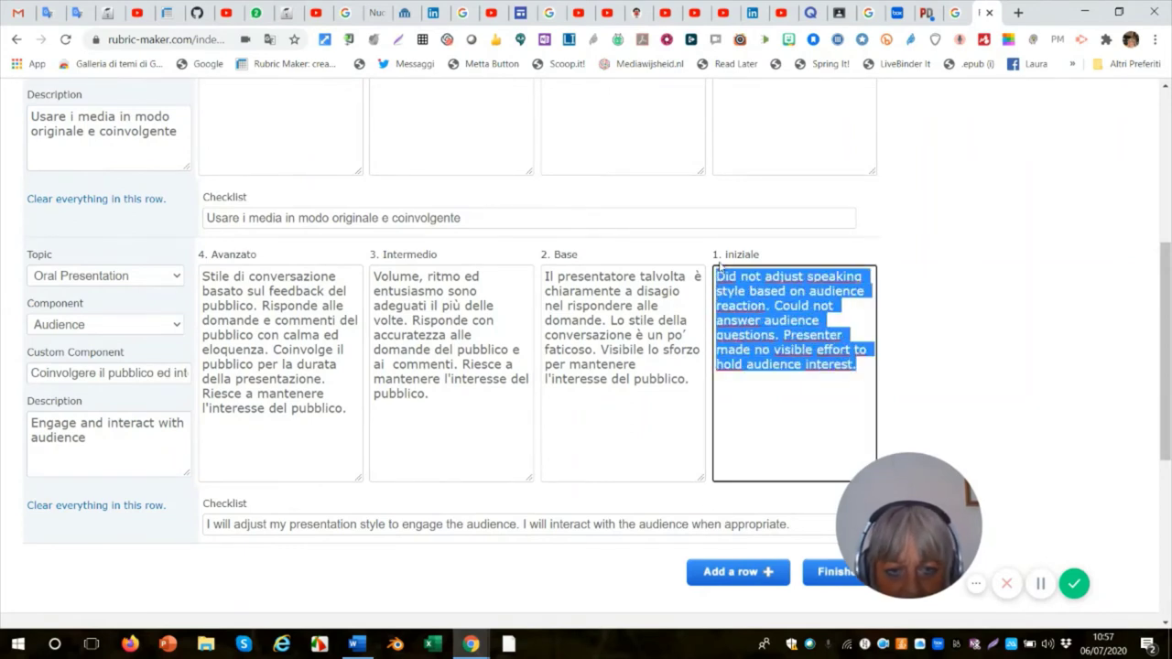
text(Non ha adattato lo stile del parlato in rapporto alla reazione del pubblico. Non riesce a rispondere alle domande del pubblico. Il presentatore non ha fatto alcuno sforzo visibile per mantenere l'interesse del pubblico.)
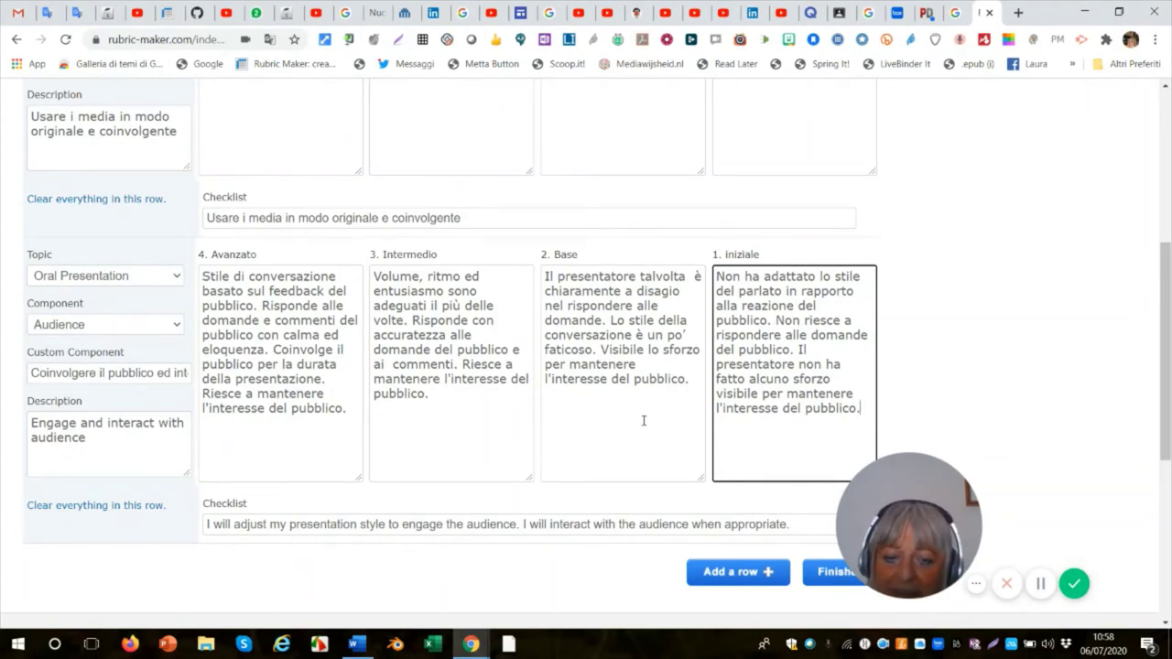
scroll(644, 421, down, 2)
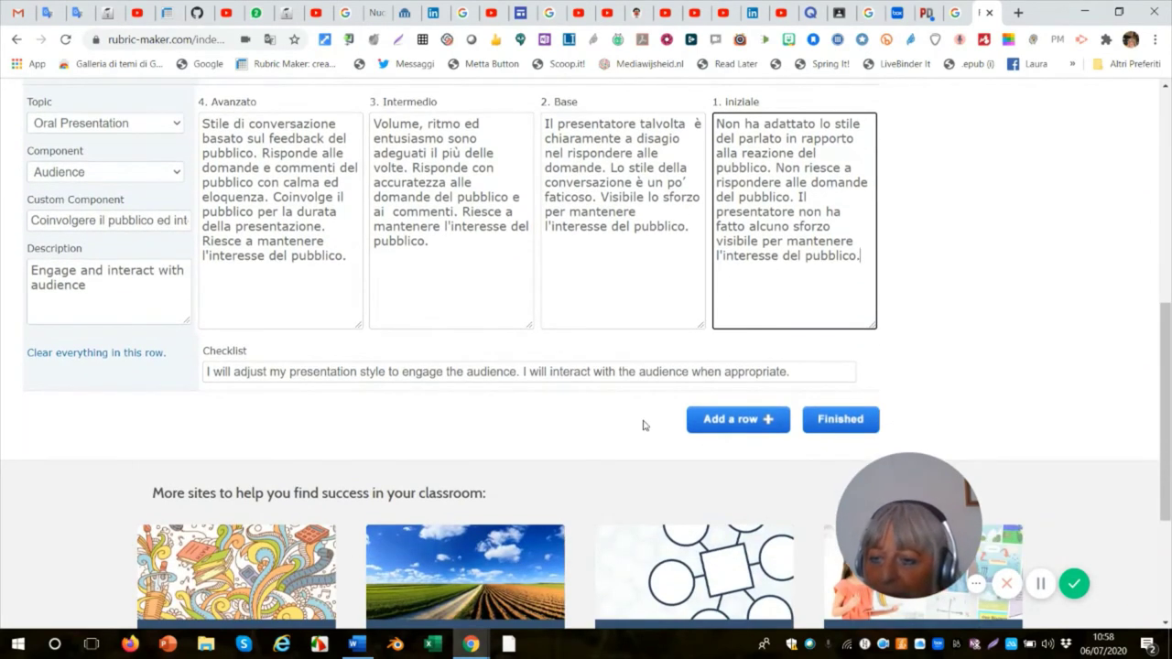
- Look over the rubric's rows and finish editing Presentazione Multimediale, returning to the list of rubrics
scroll(643, 424, up, 5)
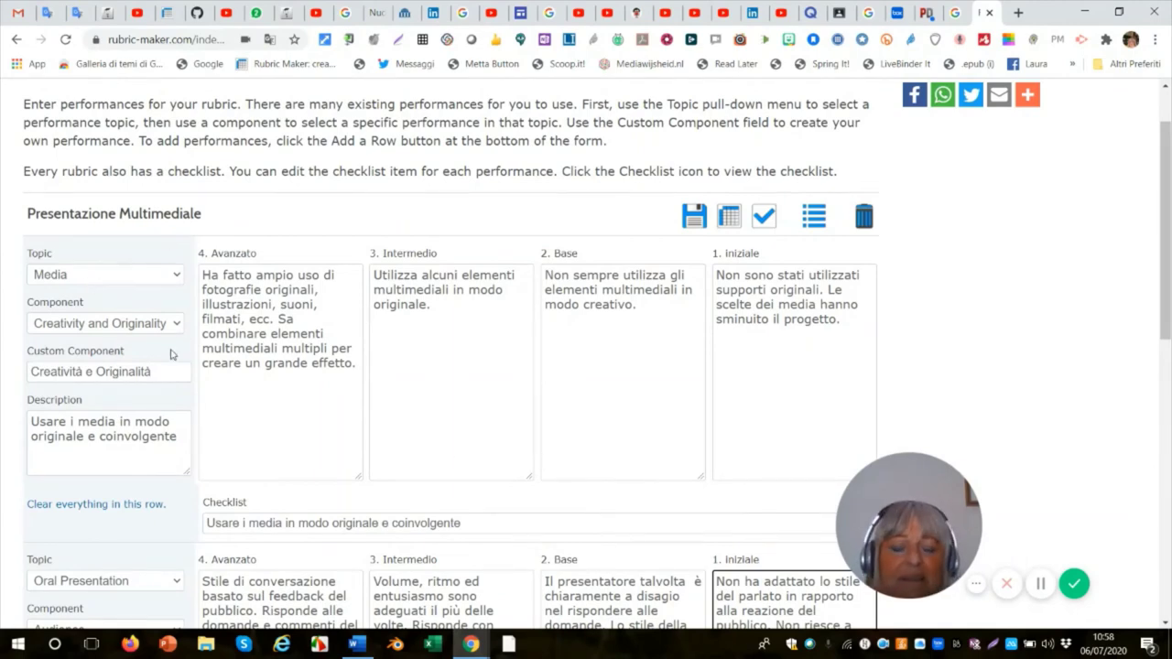
scroll(604, 330, up, 1)
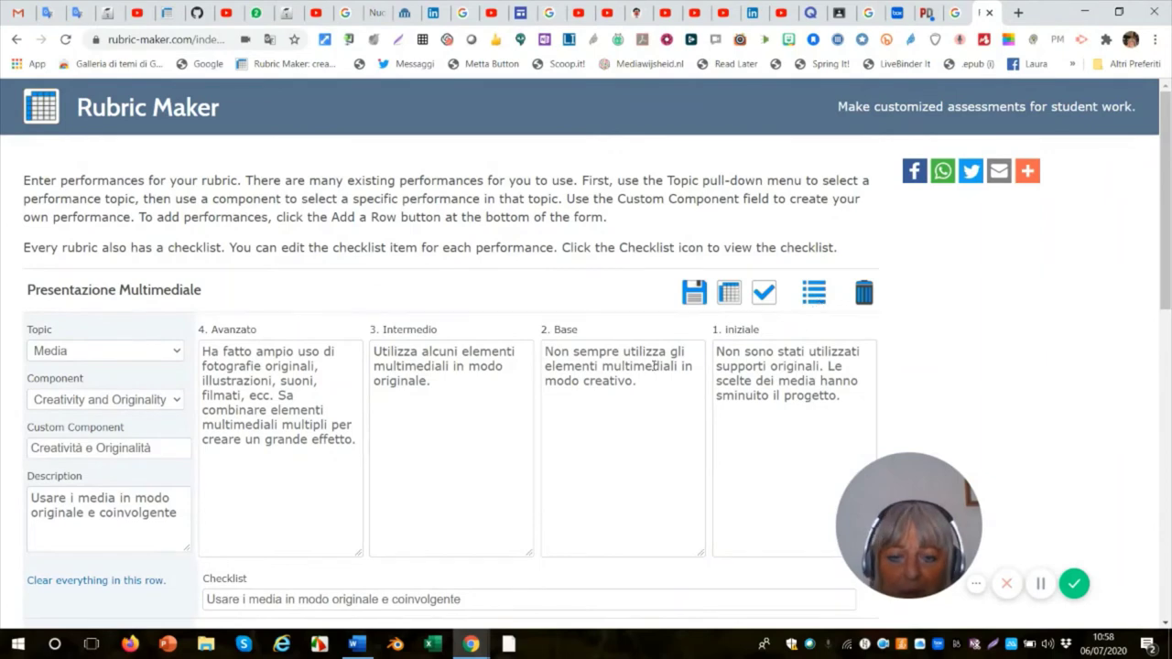
click(815, 300)
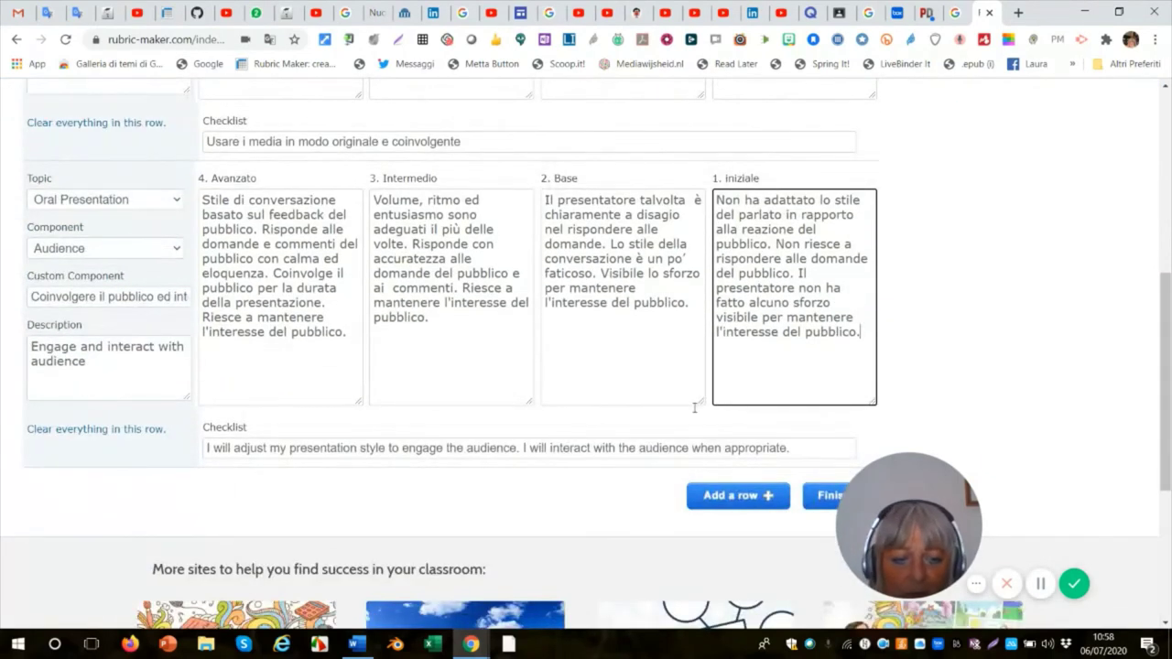
drag(913, 478, 1018, 480)
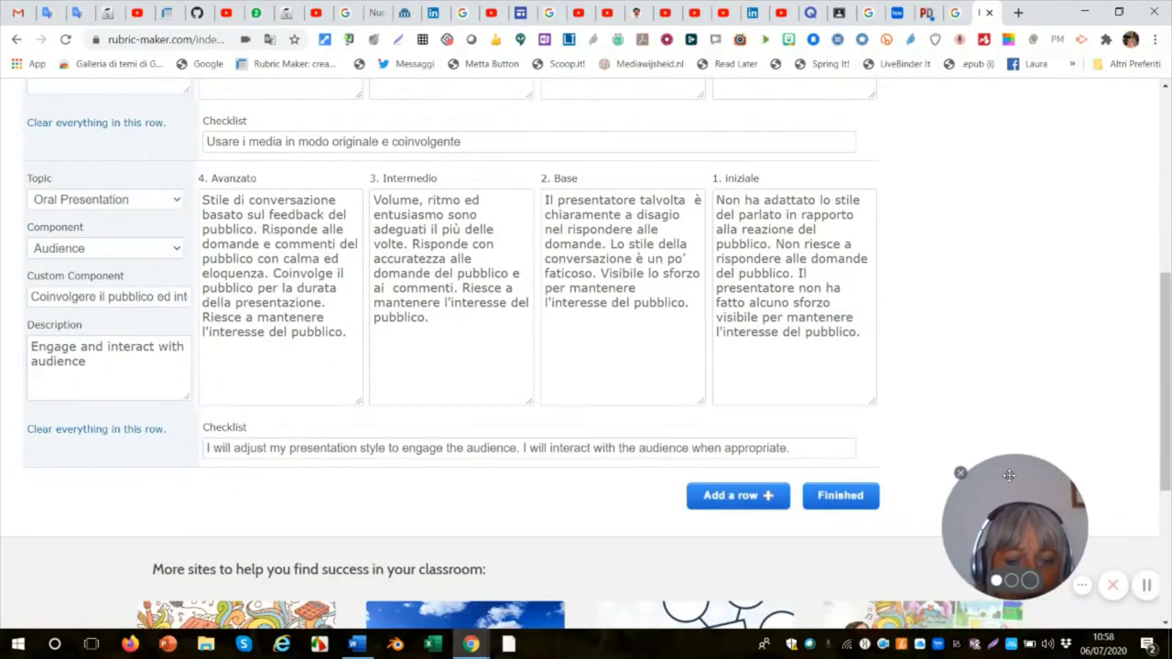
click(837, 501)
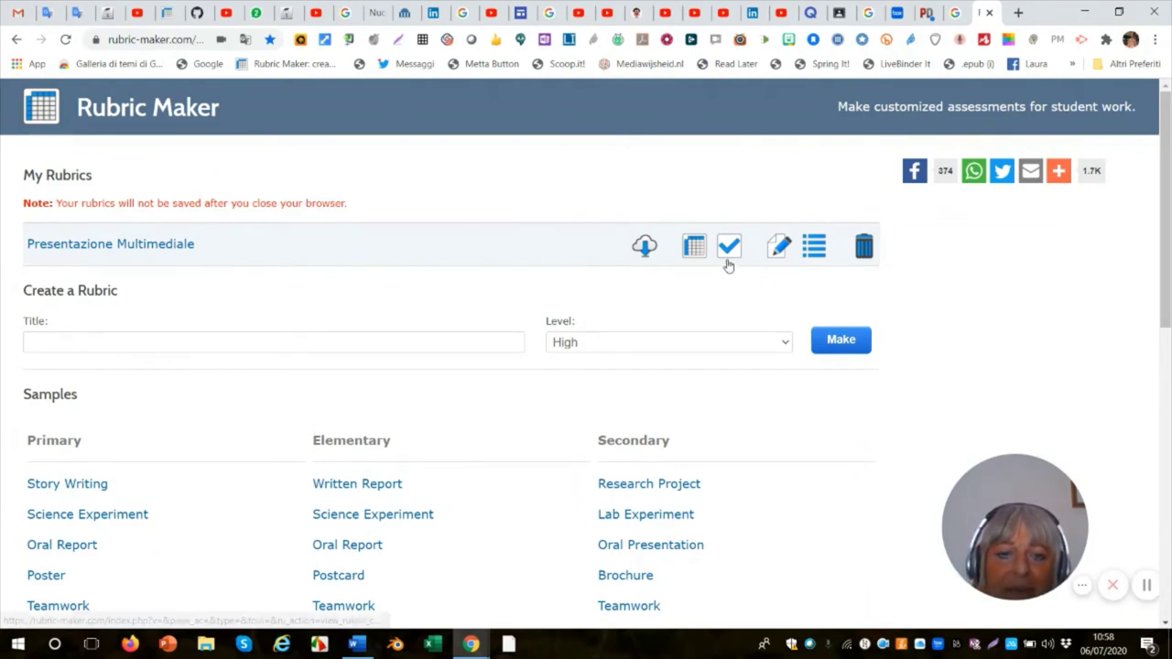
- View the Presentazione Multimediale rubric as a finished table and check the text of both rows
click(776, 252)
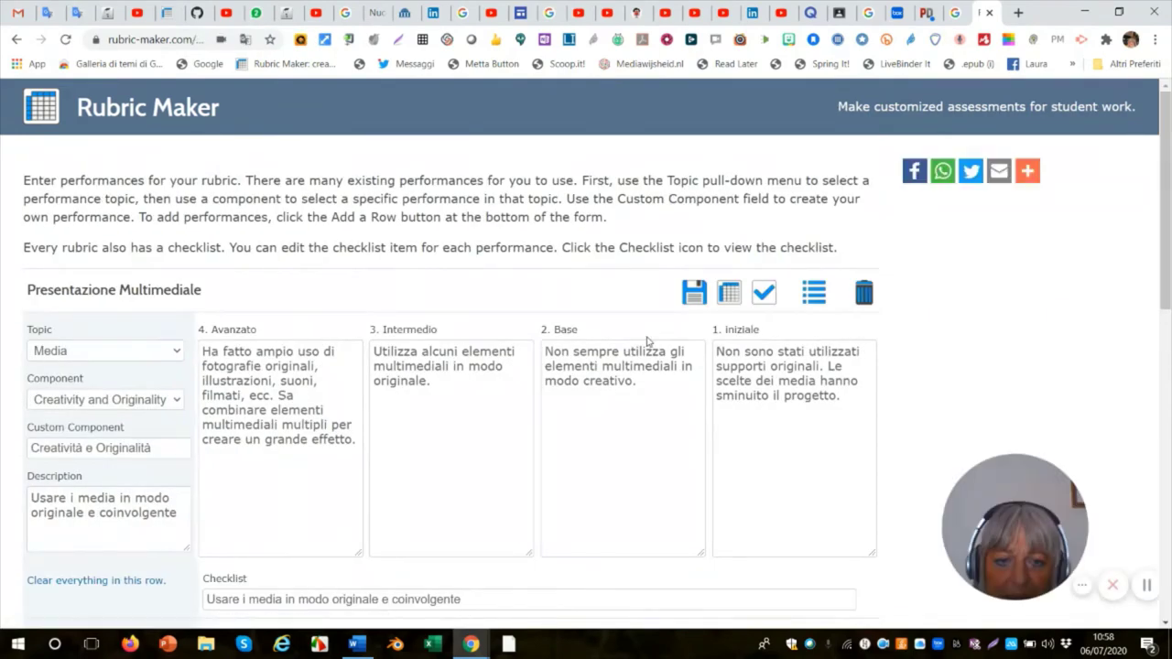
click(728, 294)
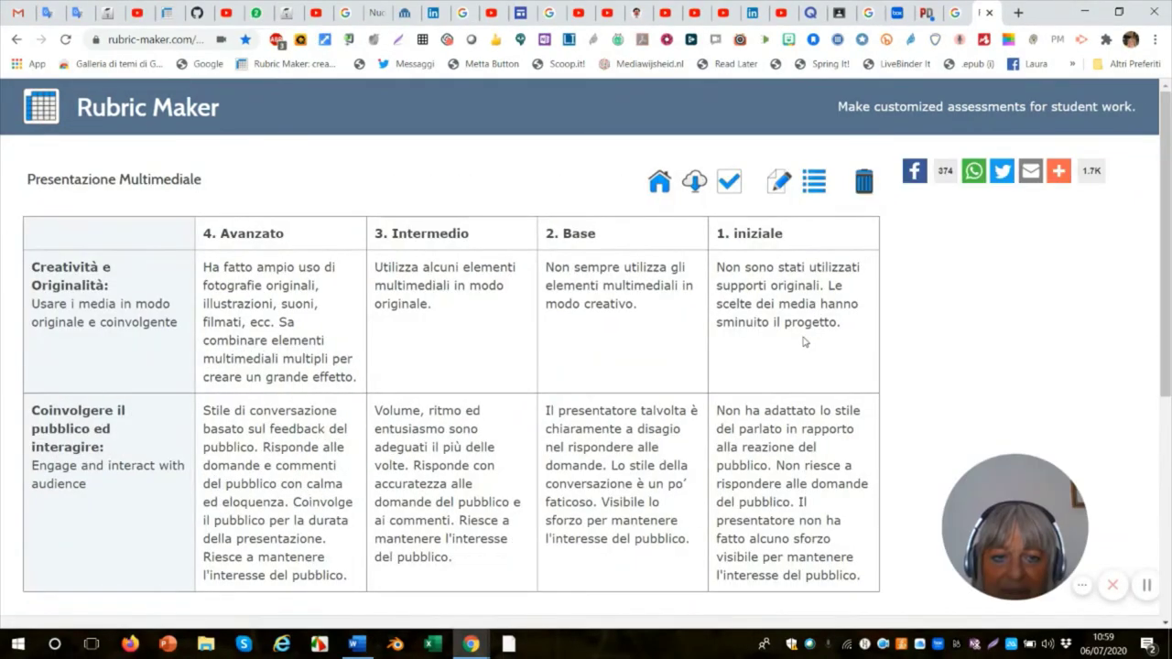
scroll(948, 332, down, 2)
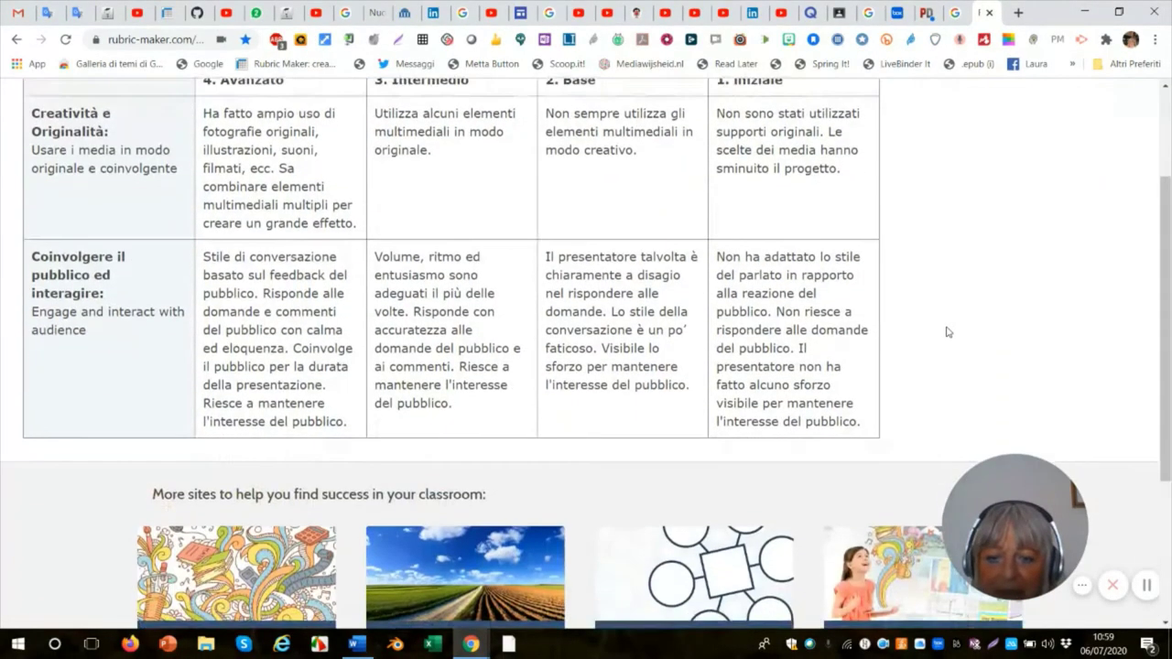
scroll(947, 331, up, 2)
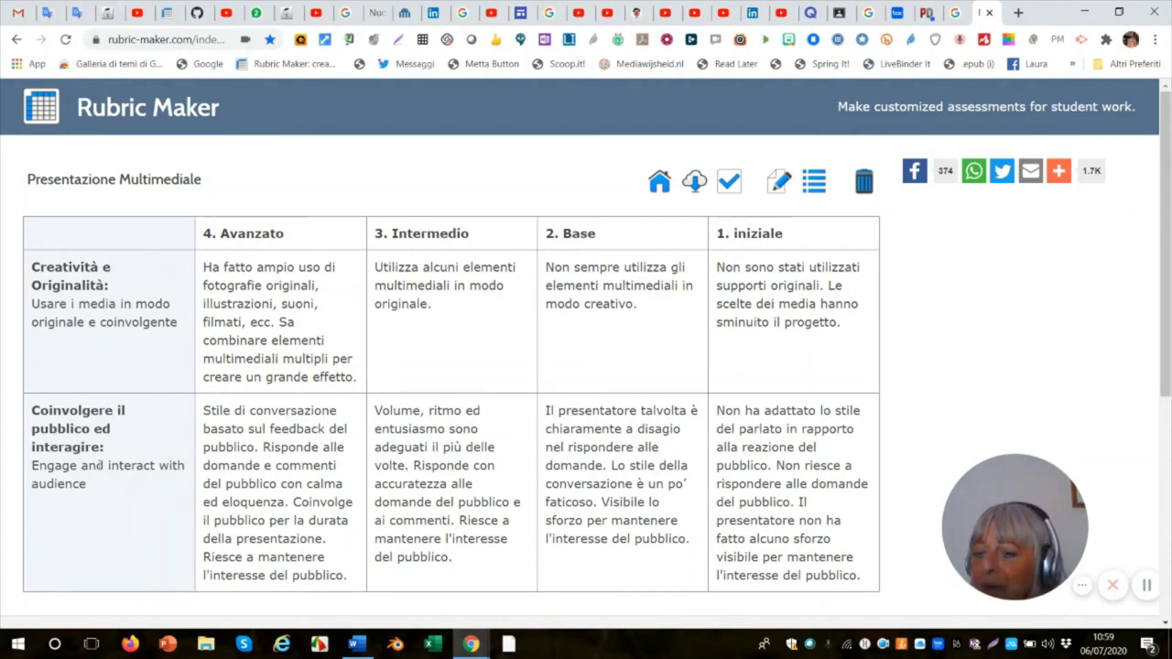
- Replace the Audience row's English description with "Interazione con il pubblico" and save the rubric
click(777, 188)
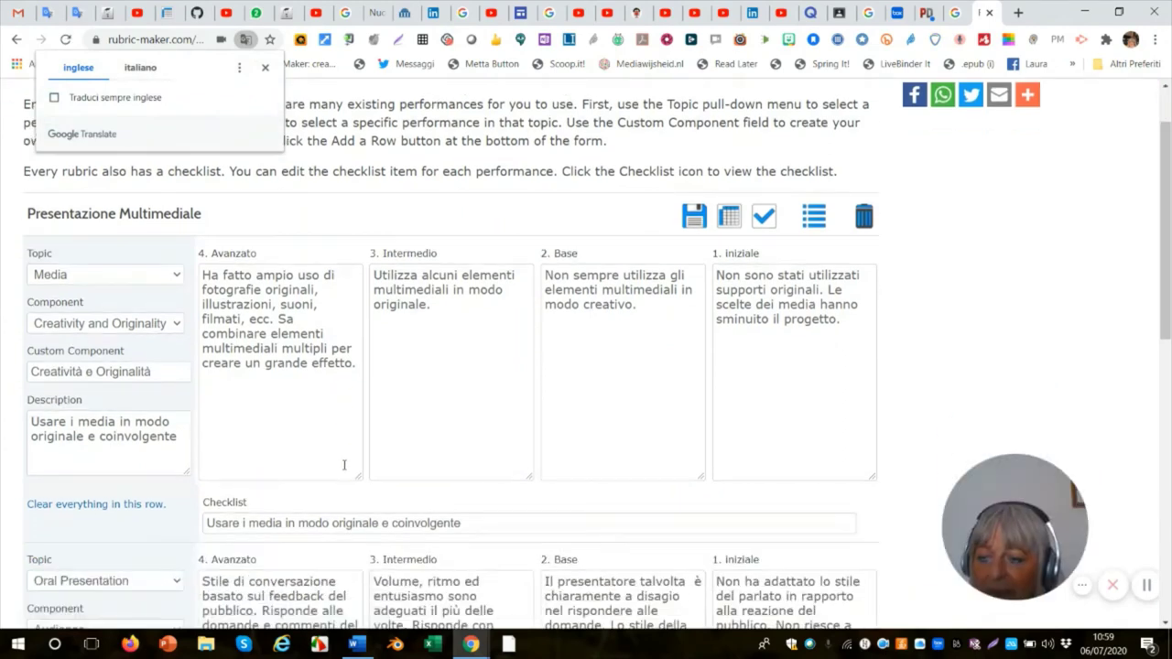
scroll(345, 457, down, 3)
scroll(345, 457, down, 2)
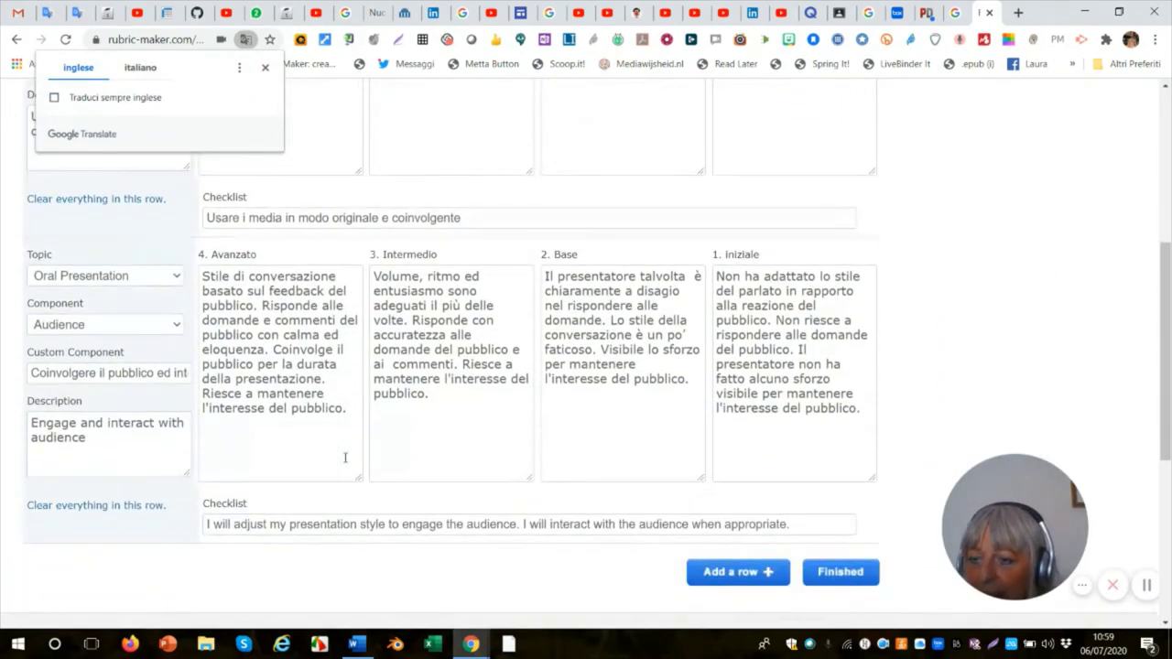
drag(121, 445, 29, 422)
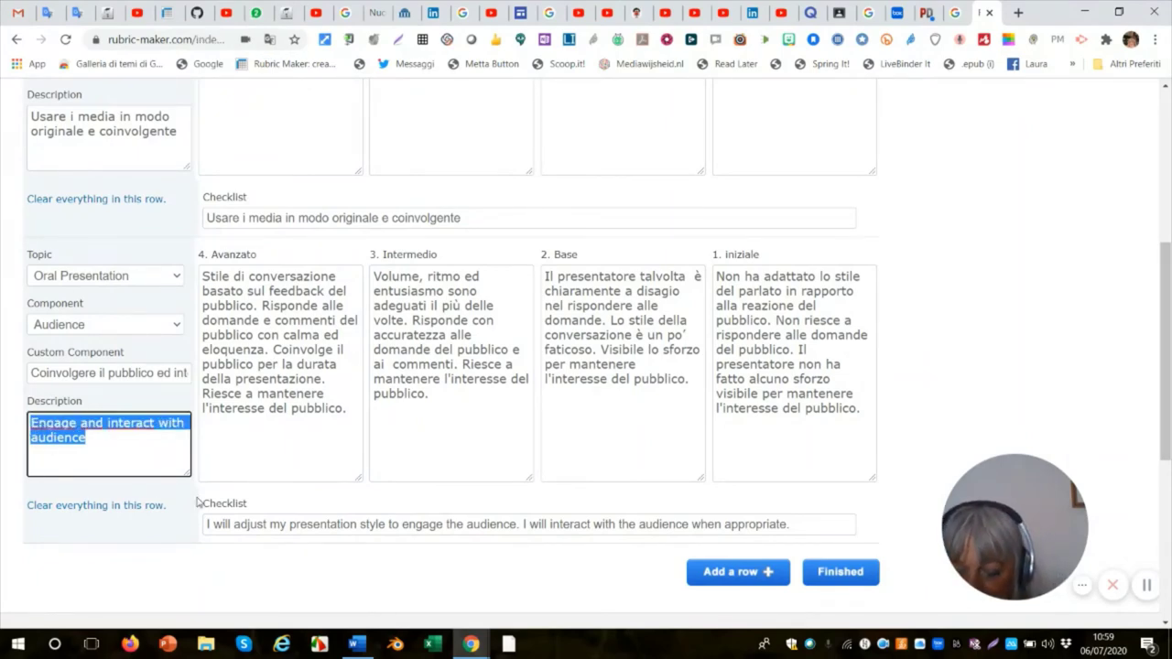
text(Inte)
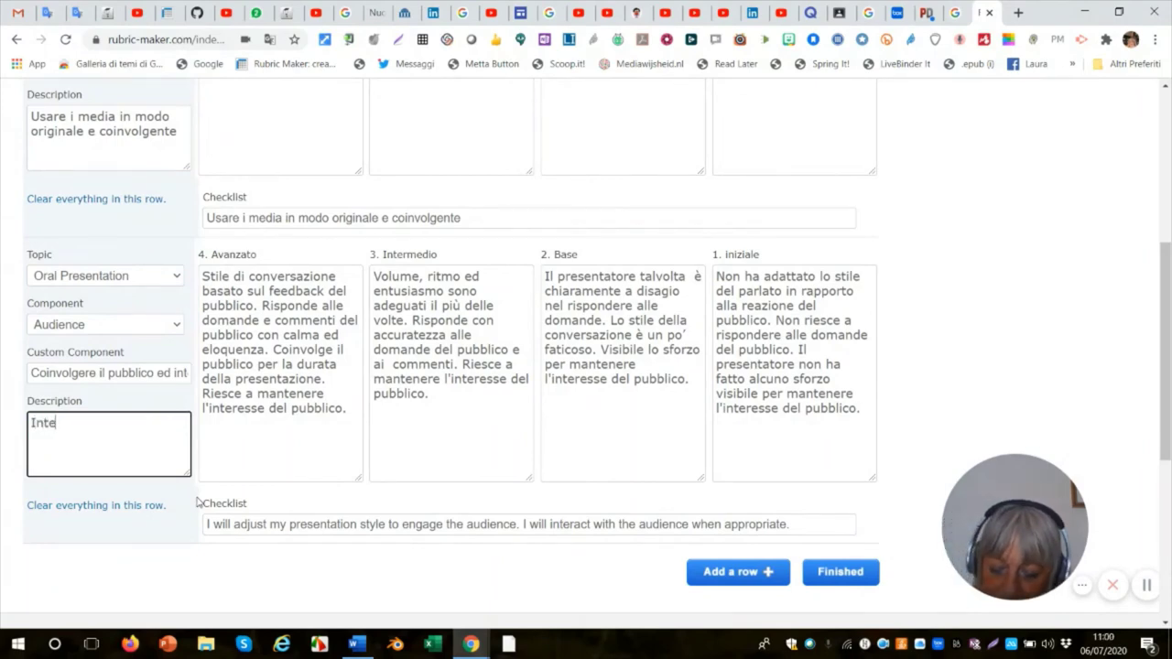
text(ra)
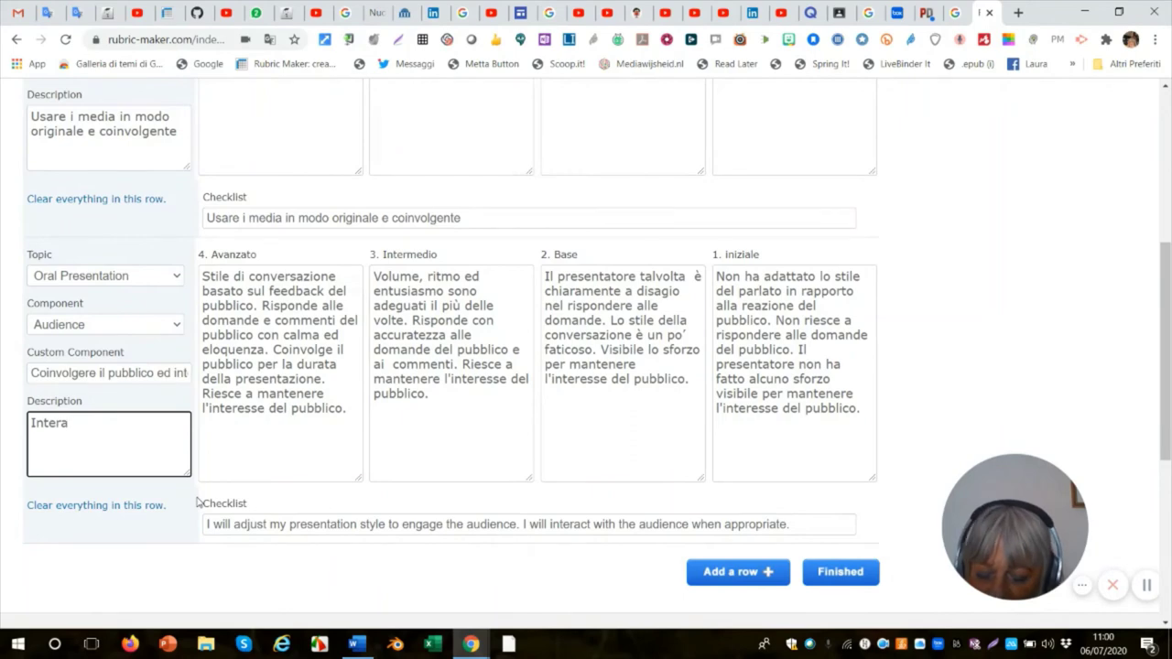
text(zione con il)
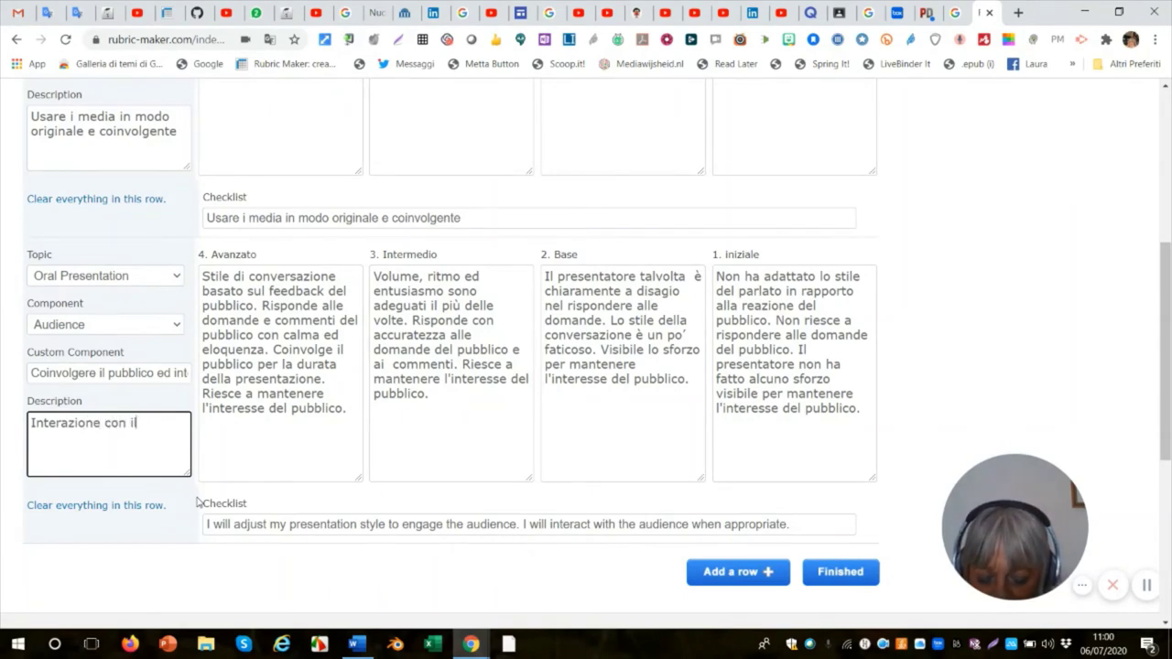
text( pubb)
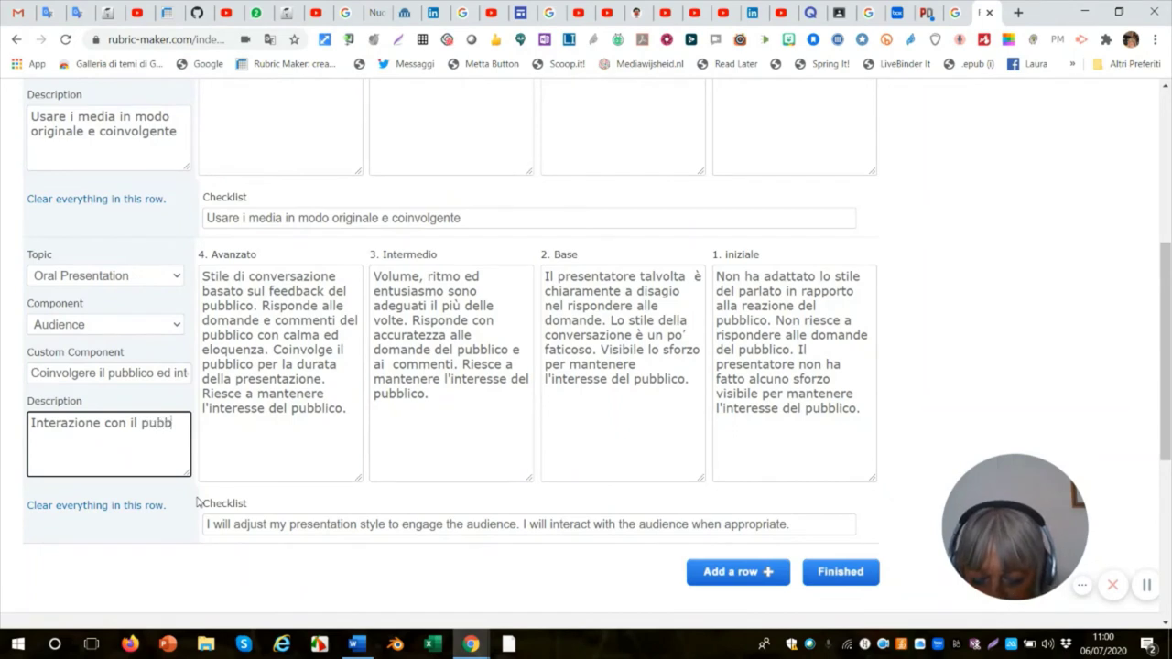
text(lico)
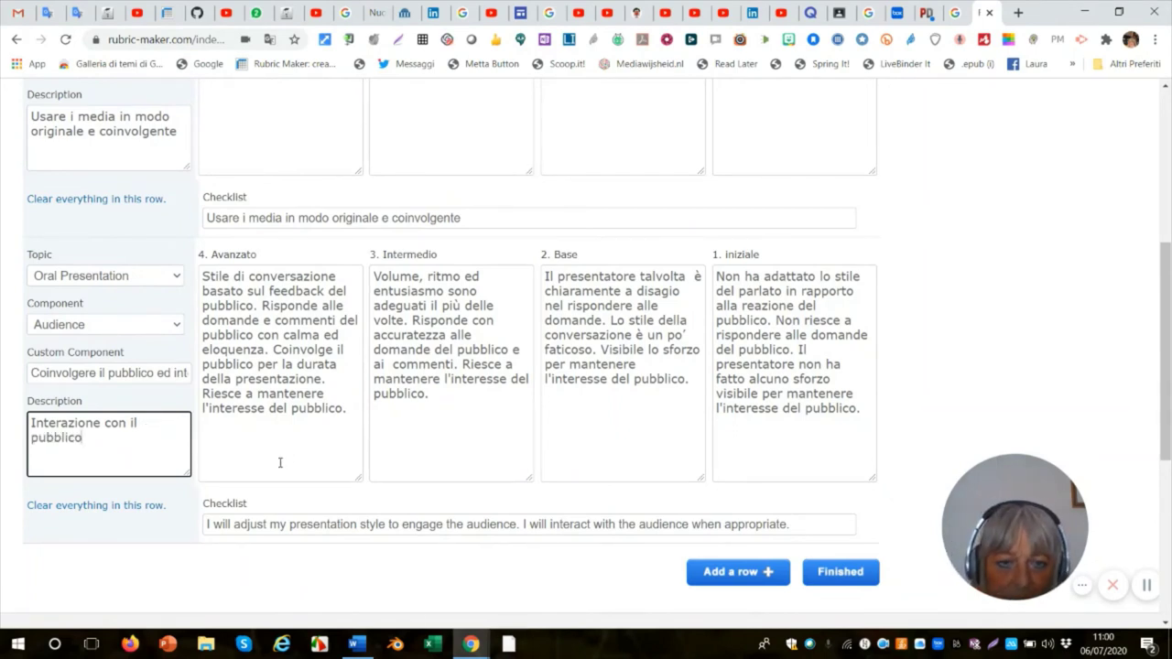
scroll(370, 437, up, 3)
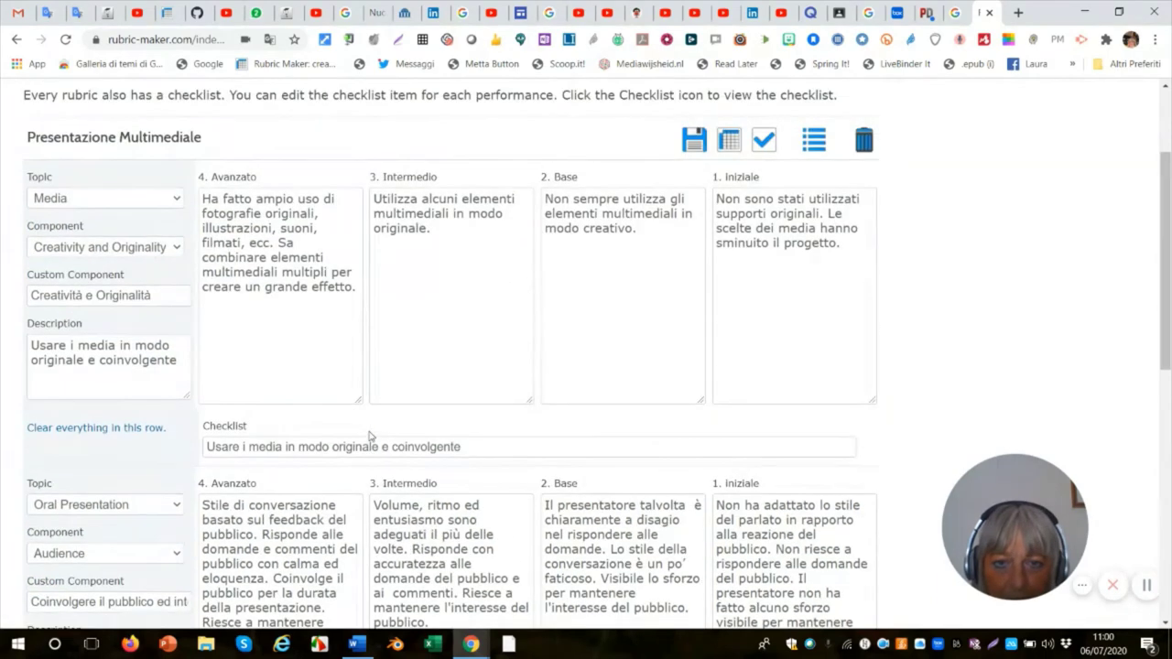
click(694, 143)
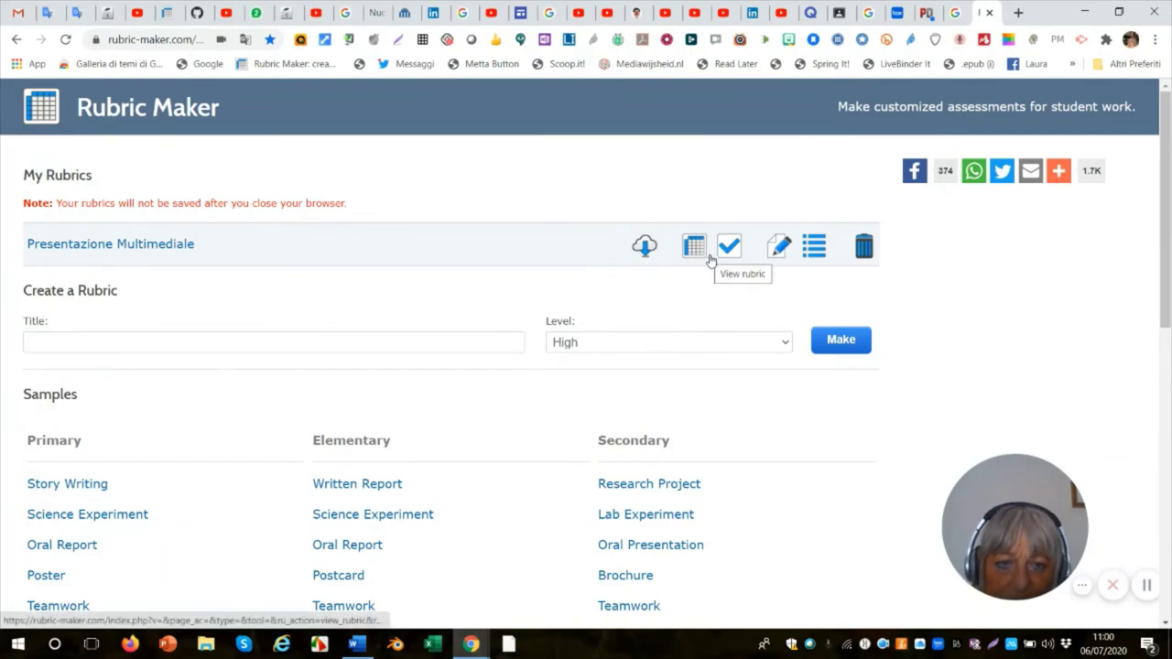
- Reopen the saved rubric and display its table view again to check the Audience row's description
click(777, 245)
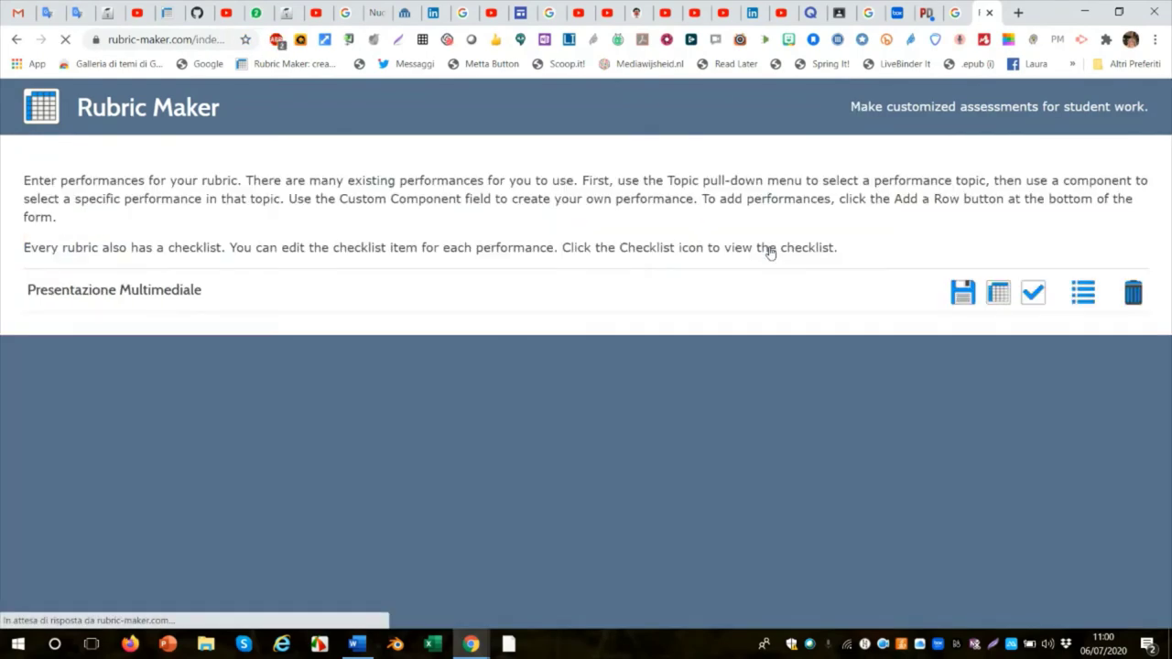
scroll(770, 251, down, 2)
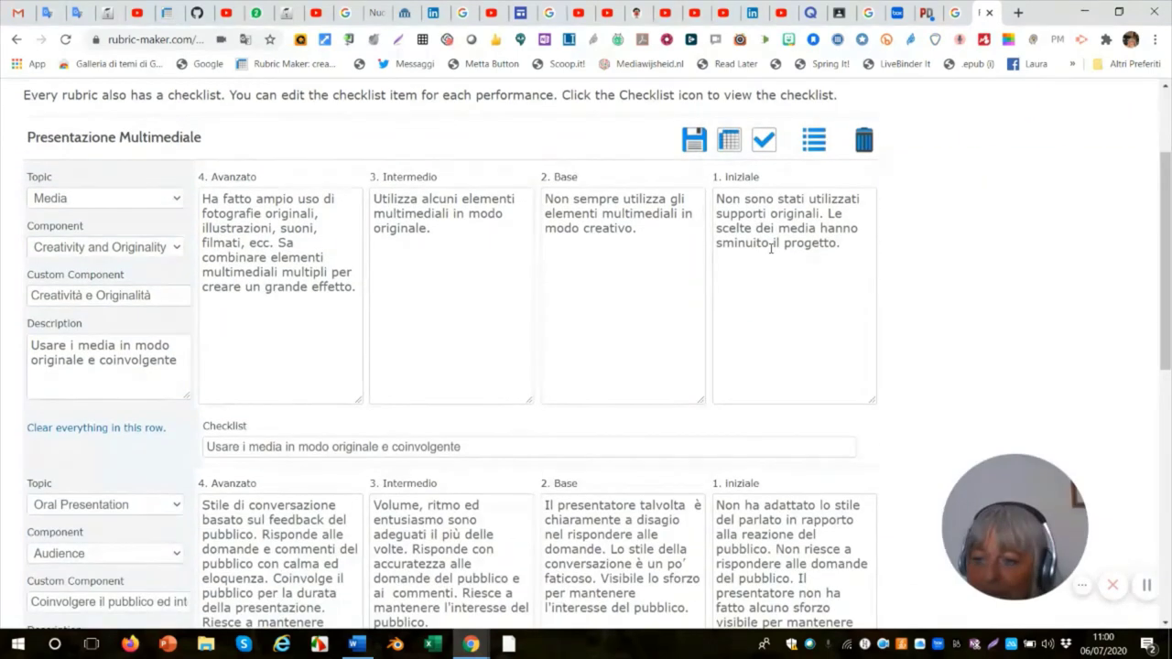
scroll(770, 249, down, 2)
scroll(770, 249, up, 4)
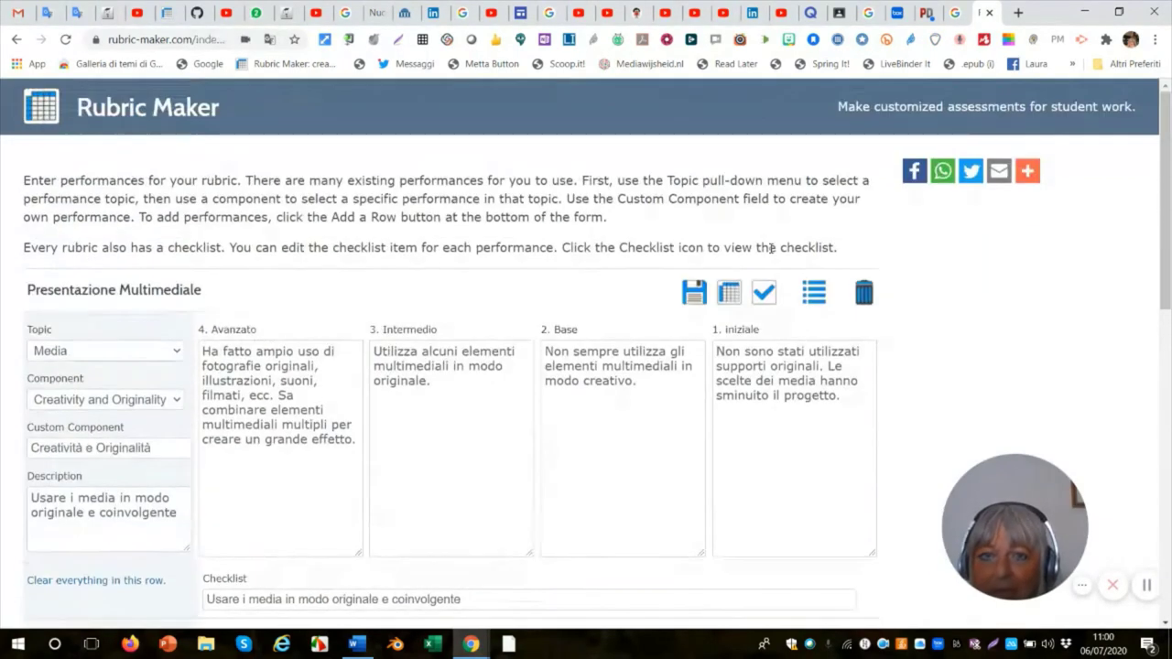
click(727, 293)
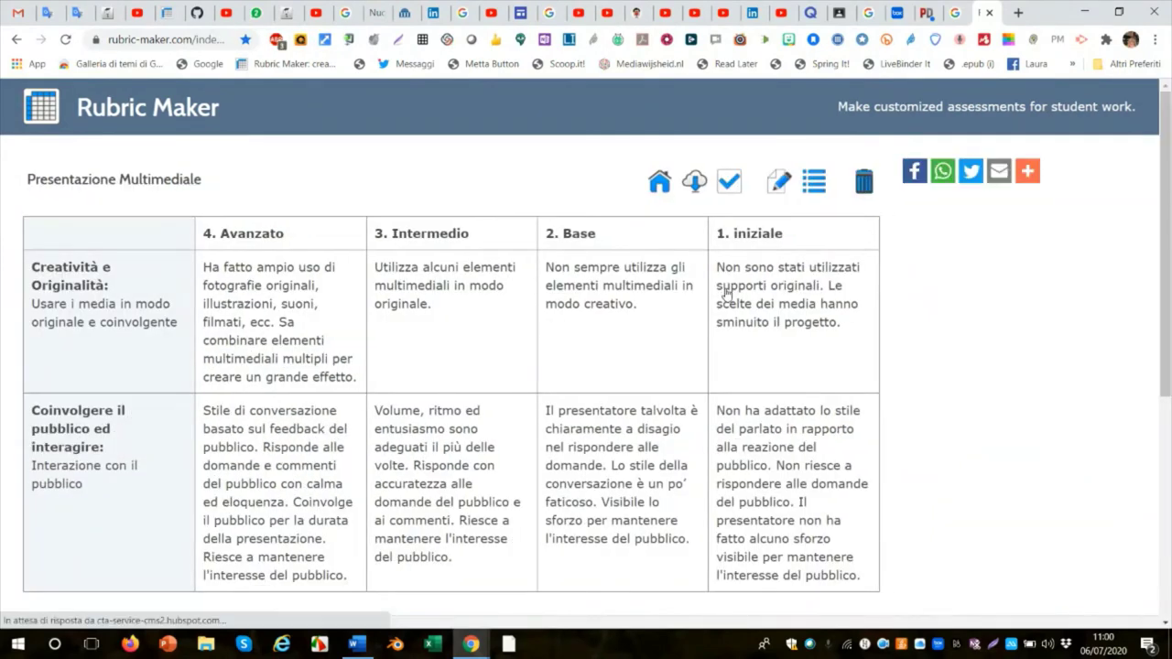
scroll(727, 291, down, 2)
scroll(727, 291, up, 1)
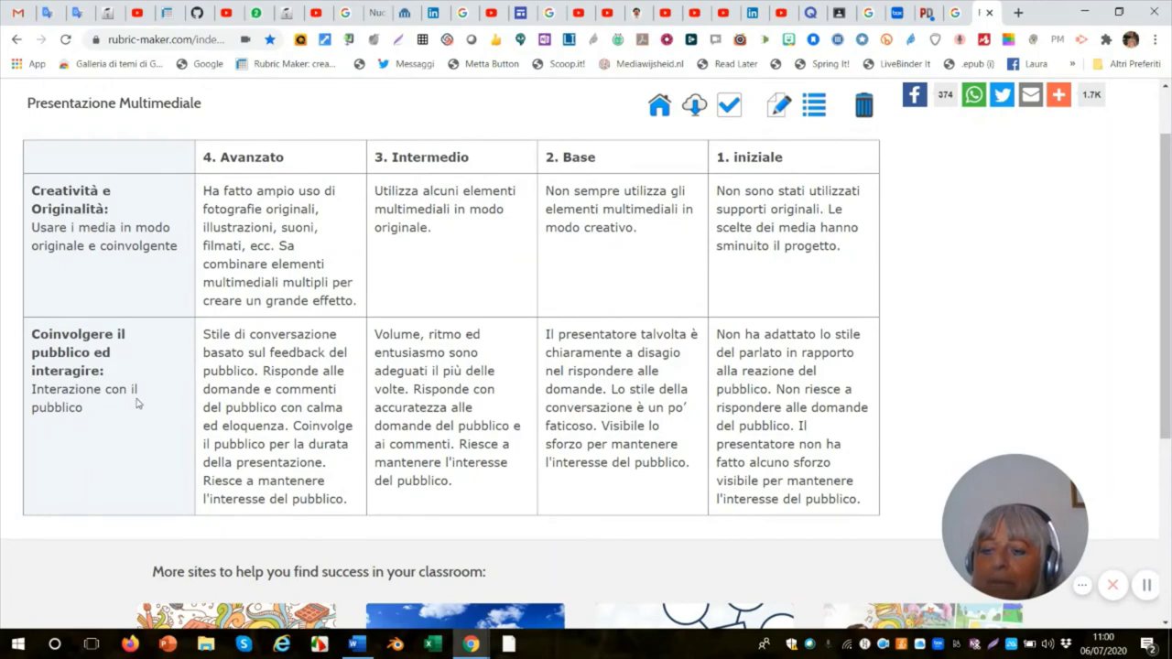
scroll(408, 330, up, 1)
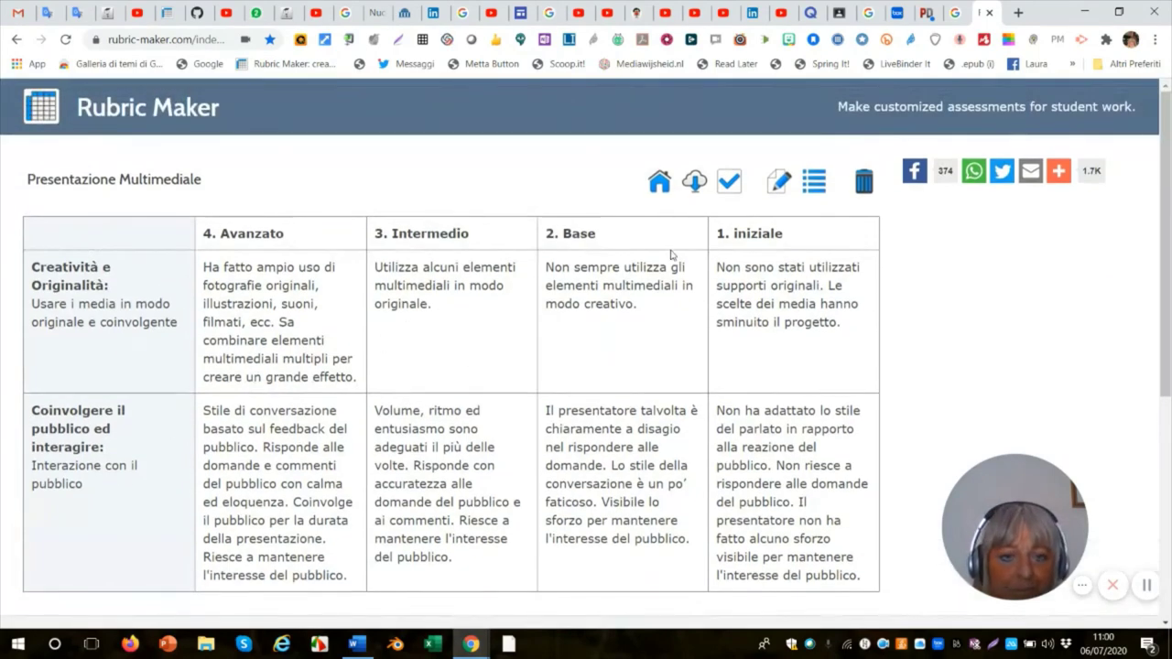